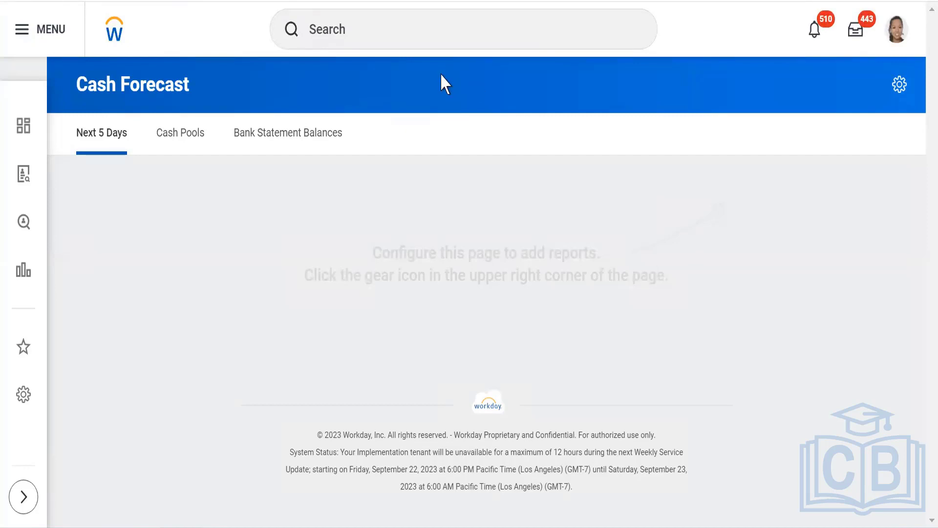
# Search for the Create EIB task and open it
pyautogui.click(410, 28)
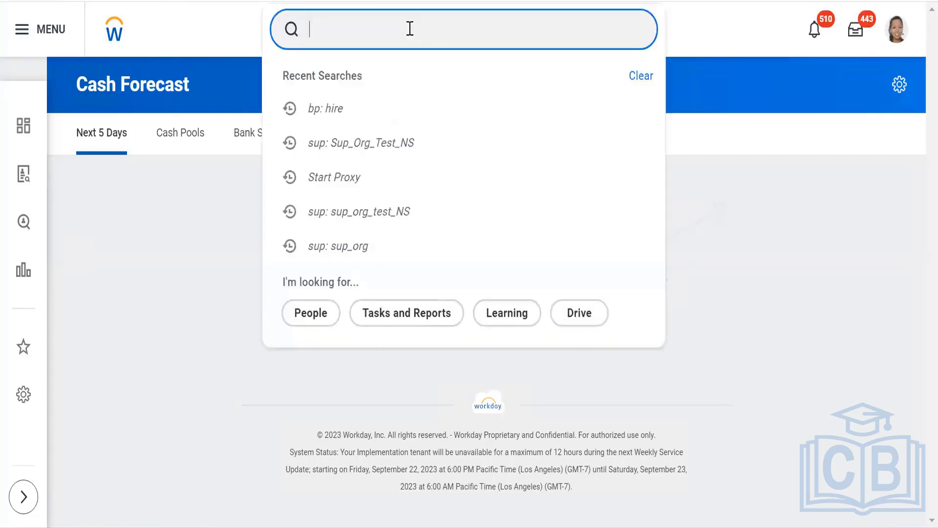
pyautogui.write('cre ')
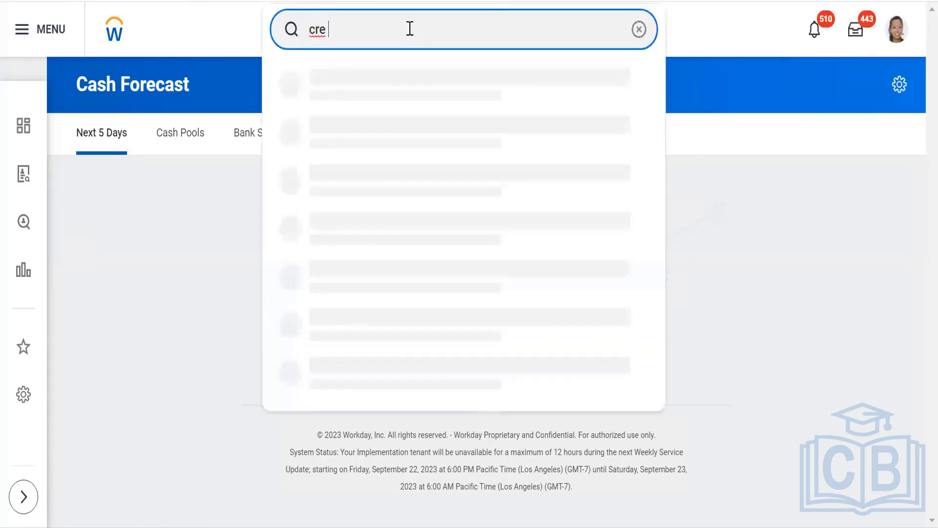
pyautogui.write('EIB')
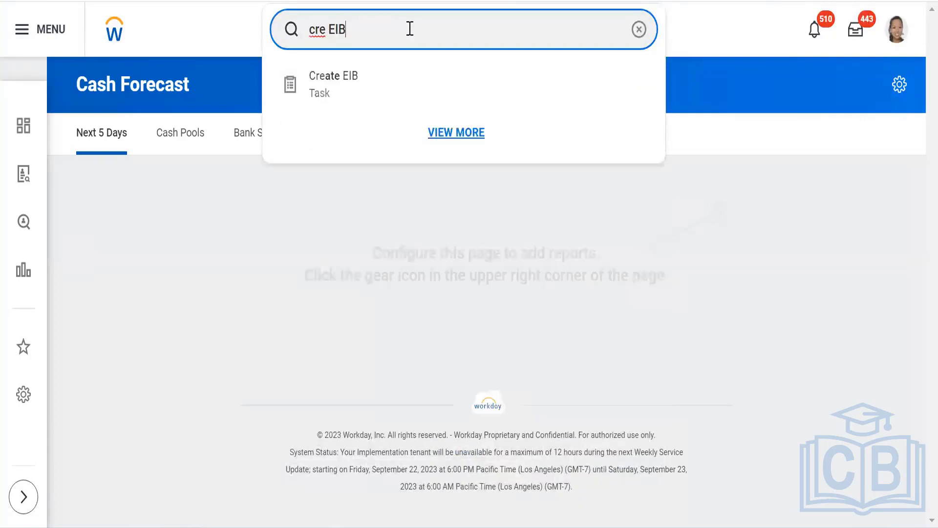
pyautogui.click(329, 78)
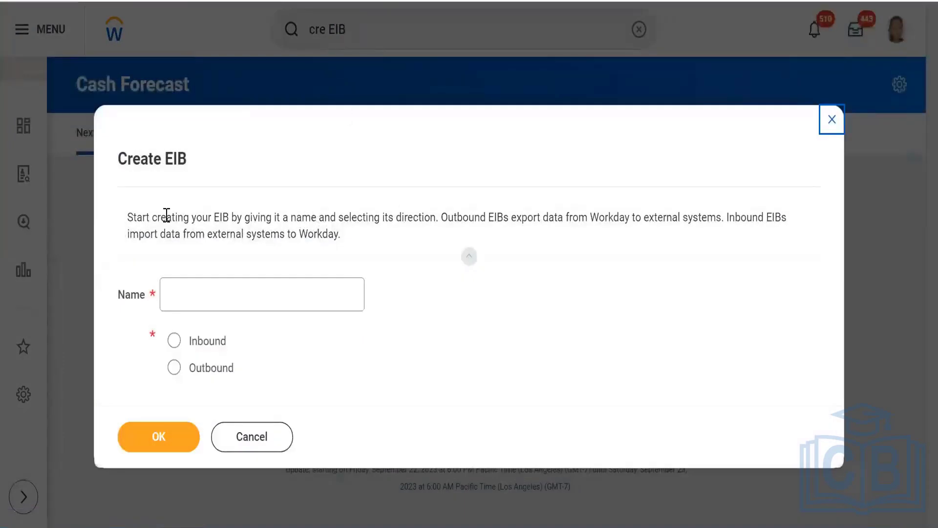
pyautogui.moveTo(221, 234); pyautogui.dragTo(324, 224)
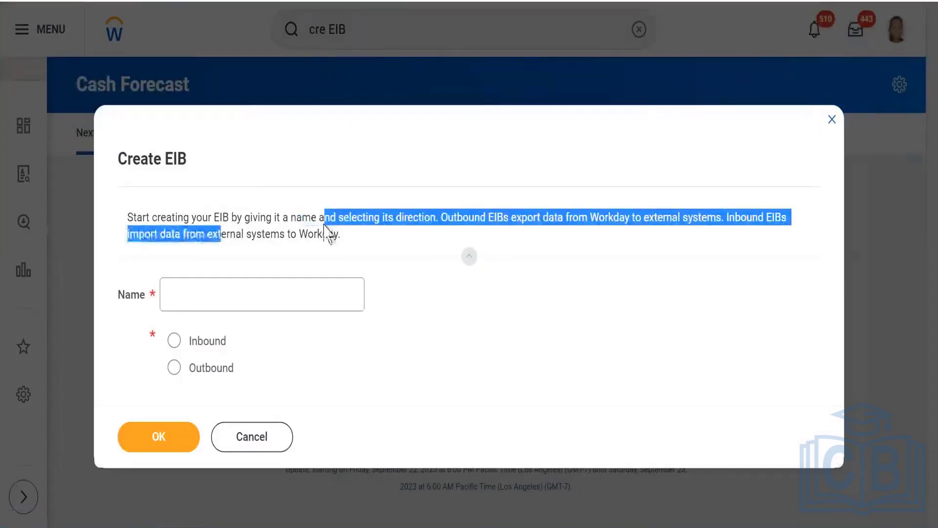
pyautogui.tripleClick(360, 239)
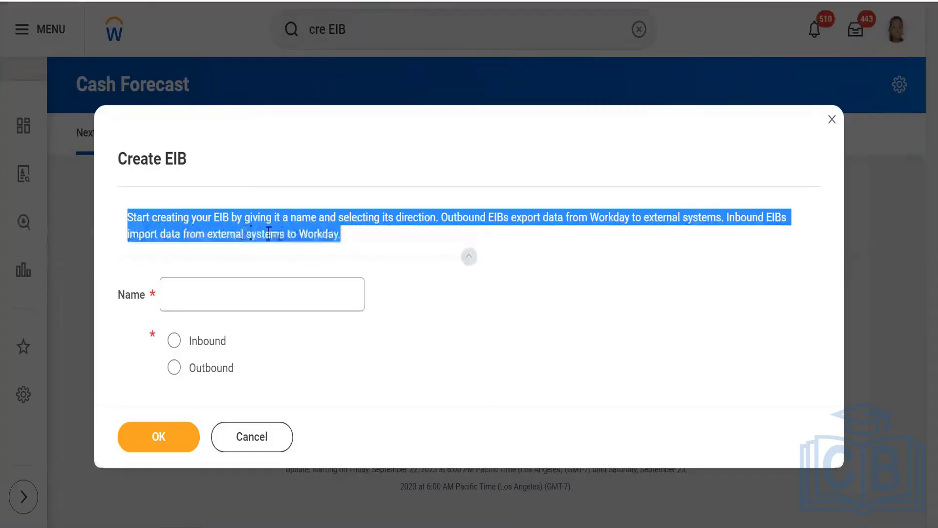
pyautogui.click(365, 239)
pyautogui.tripleClick(365, 240)
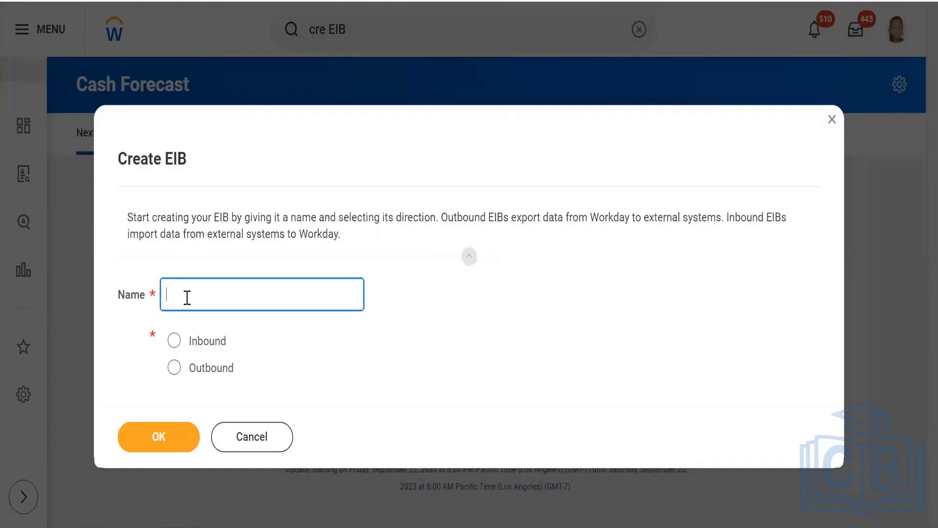
# Name the new EIB WDI1_EIB_OB, set its direction to Outbound and create it
pyautogui.write('WDI_EIB_OB')
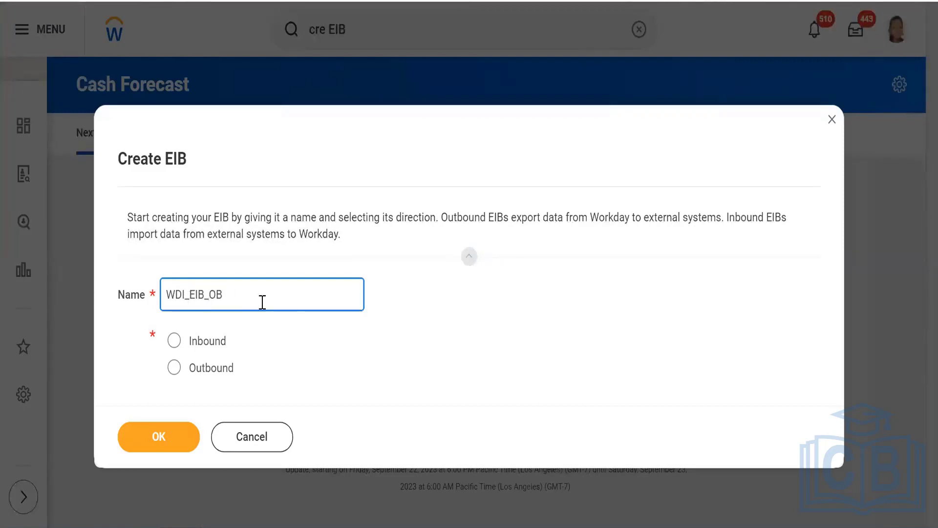
pyautogui.click(320, 337)
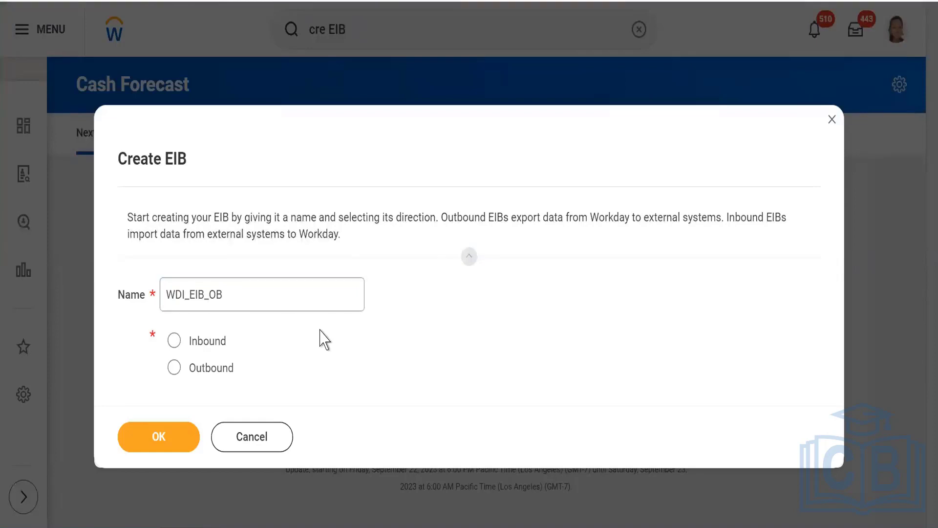
pyautogui.click(186, 296)
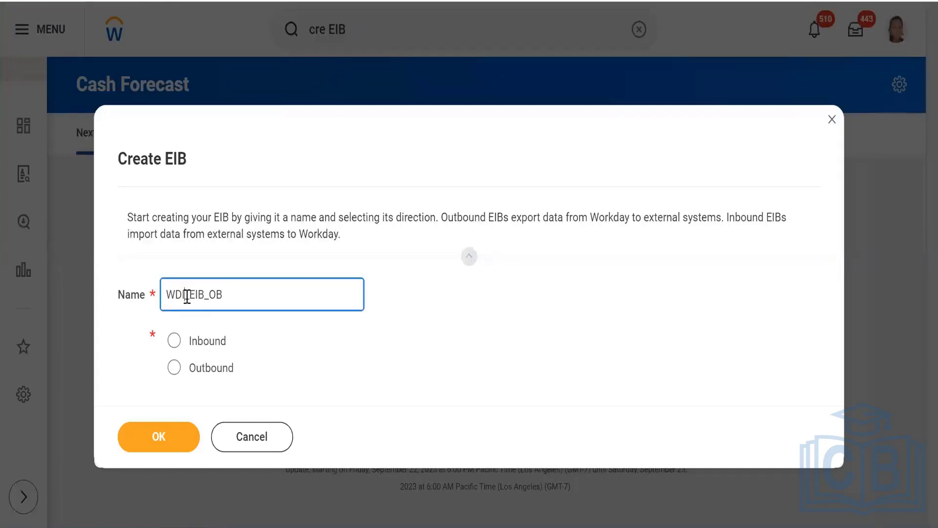
pyautogui.write('1')
pyautogui.click(337, 347)
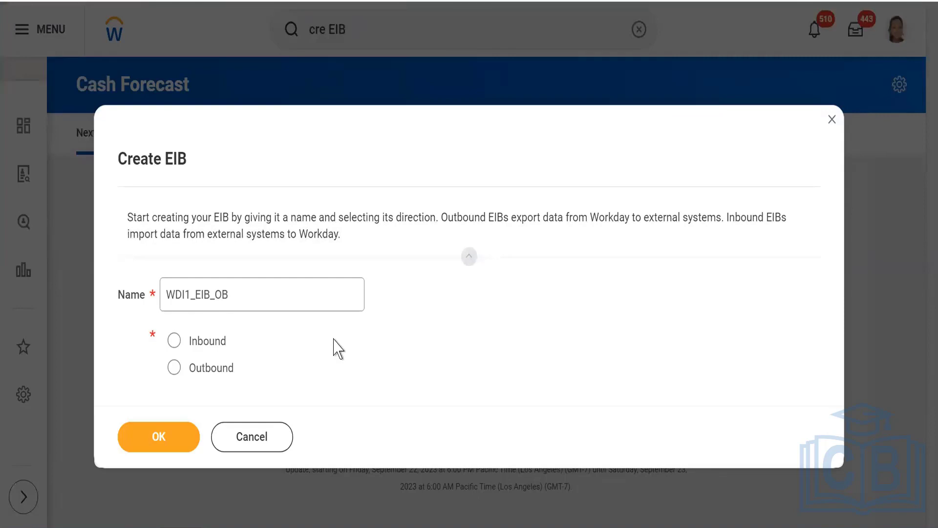
pyautogui.click(170, 368)
pyautogui.click(154, 439)
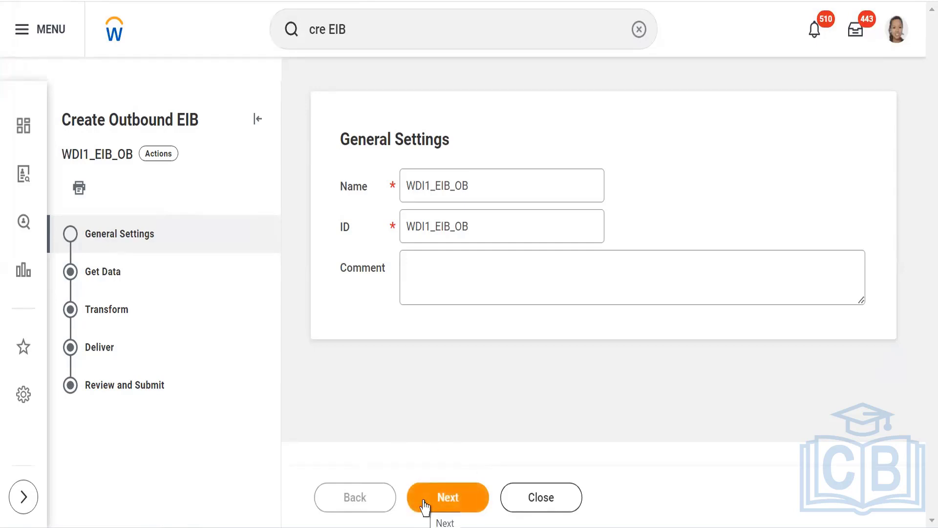
# Add the comment "This EIB helps us to transmit the data to a third party" and proceed to the Get Data stage
pyautogui.click(450, 297)
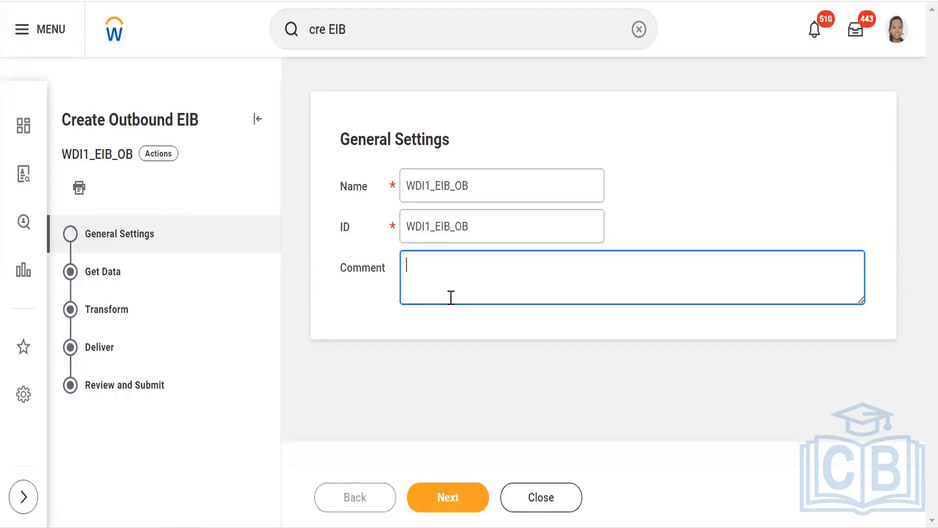
pyautogui.write('This EIB helps us to tra')
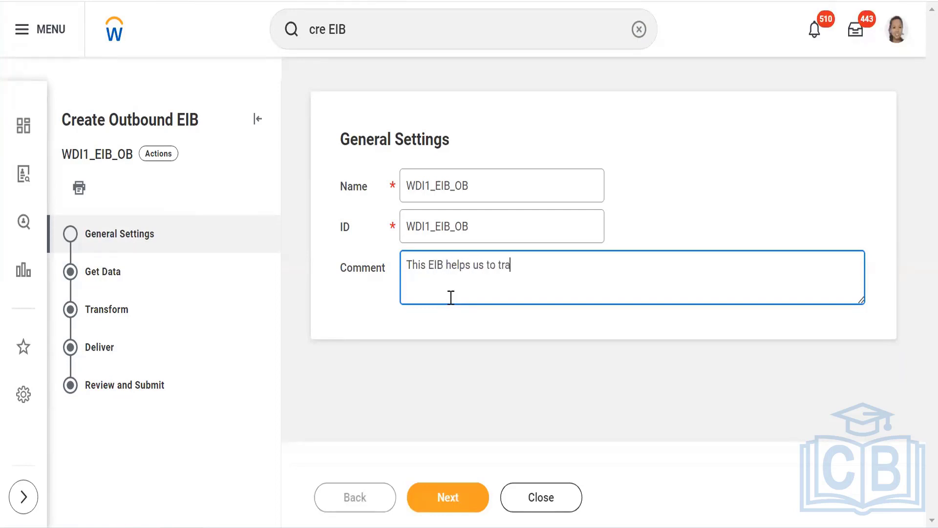
pyautogui.write('nsmit the data to ')
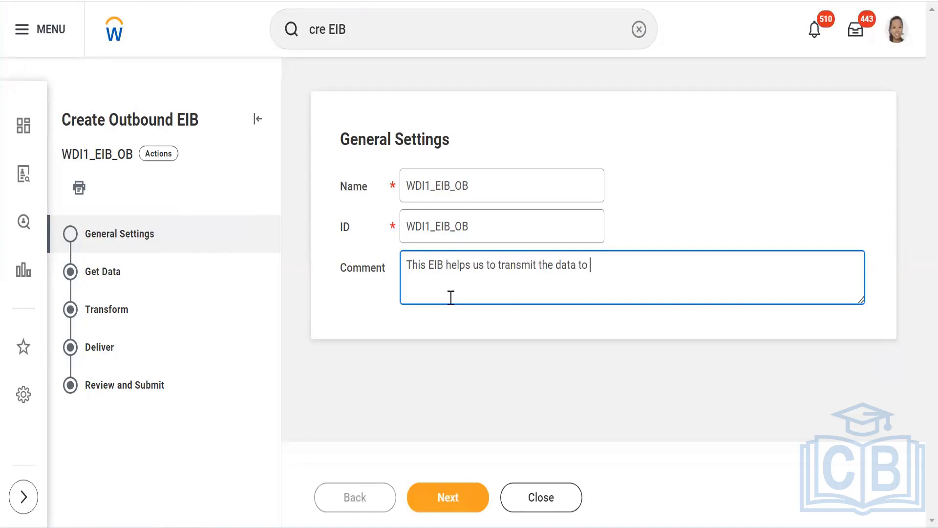
pyautogui.write('a third party')
pyautogui.click(462, 373)
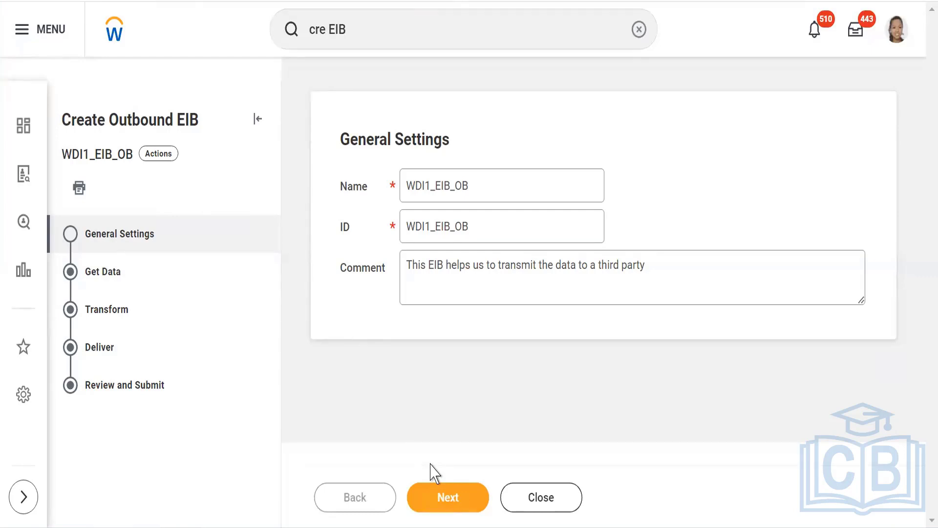
pyautogui.click(429, 498)
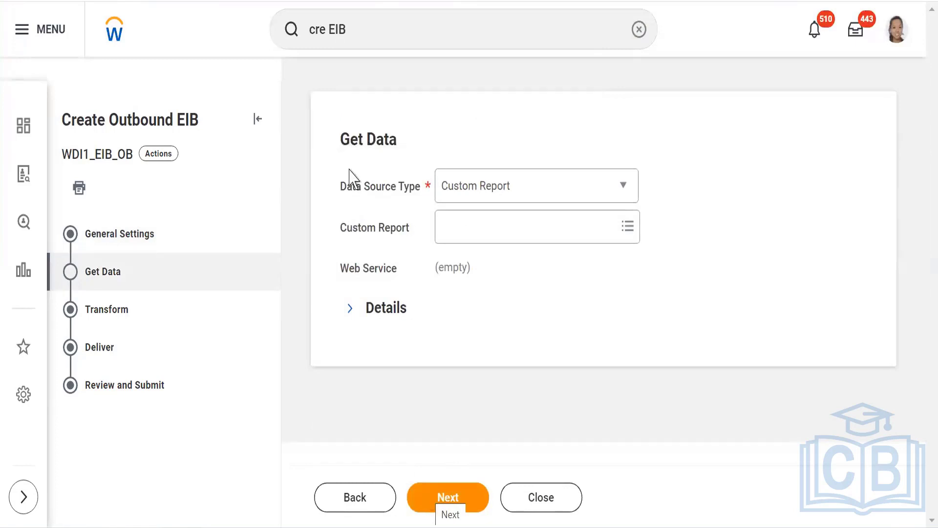
# Use Custom Report as the data source type with the report WDI1_ADV_WS, and proceed to the Transform stage
pyautogui.tripleClick(365, 140)
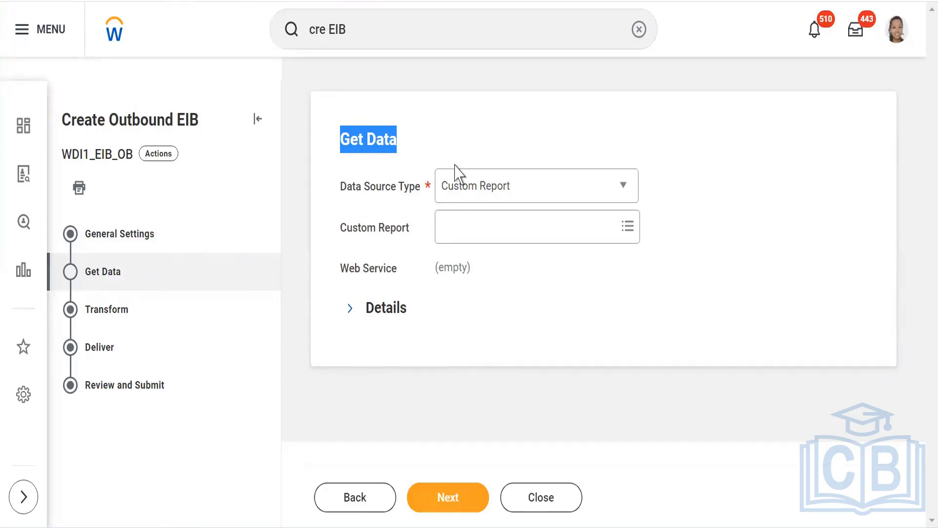
pyautogui.click(510, 185)
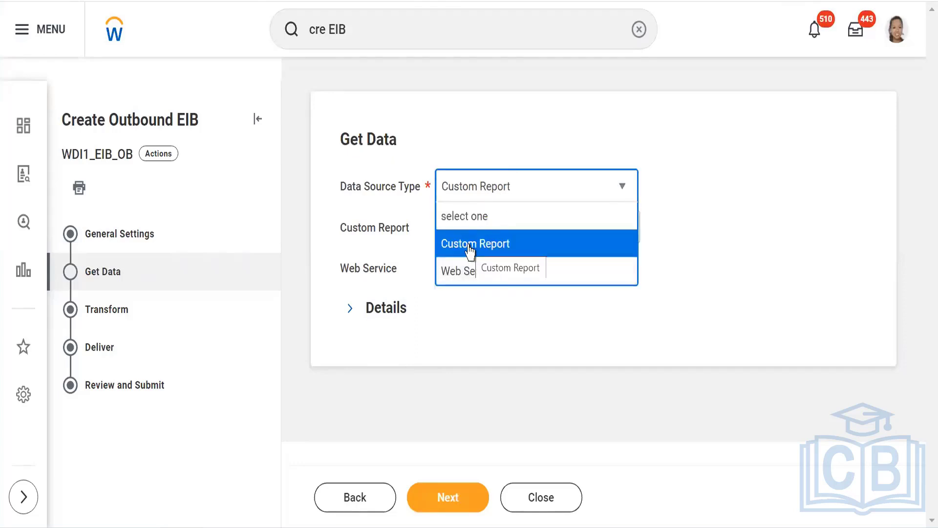
pyautogui.click(469, 250)
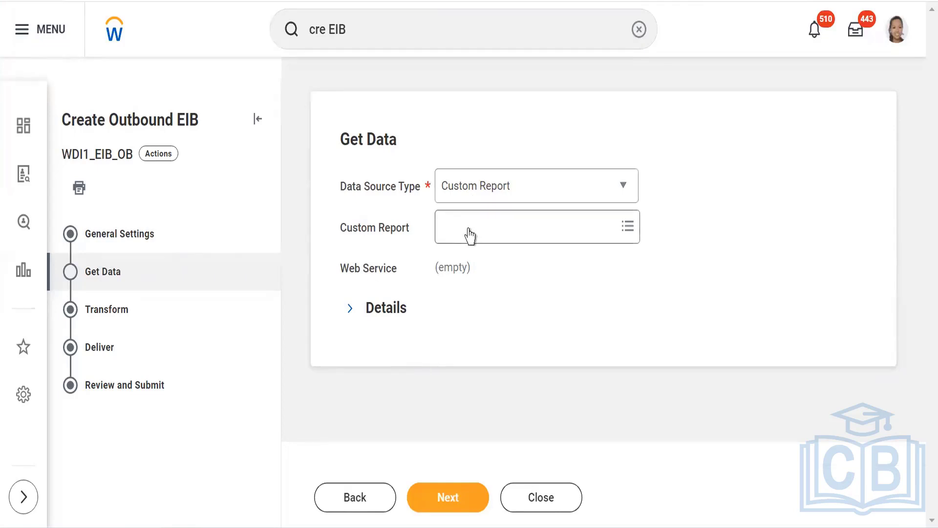
pyautogui.click(470, 227)
pyautogui.write('WD')
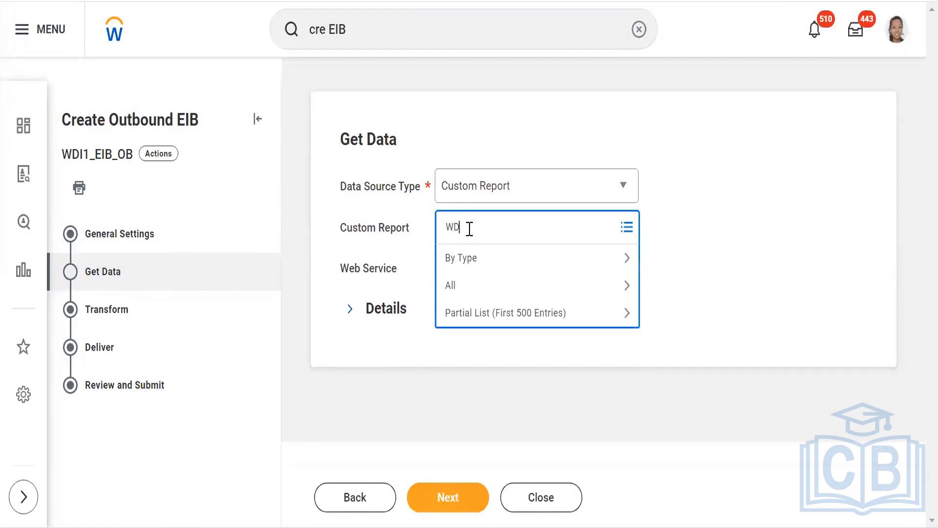
pyautogui.write('I1')
pyautogui.press('Return')
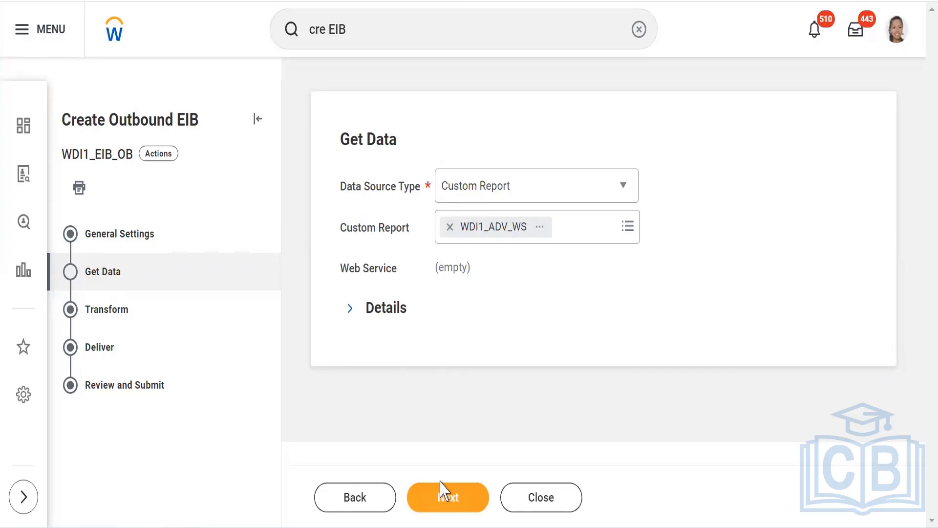
pyautogui.click(434, 498)
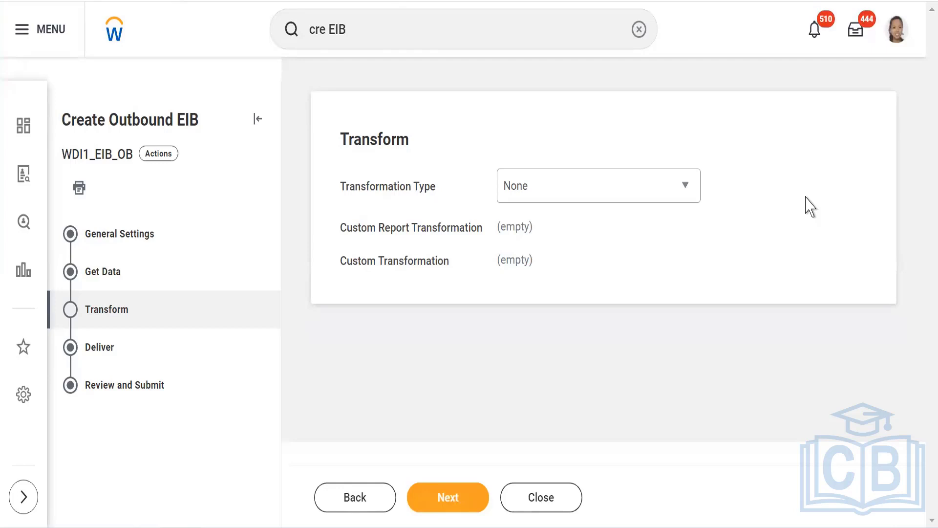
# Save the transformation type as New Custom Report Transformation and return to the Transform settings
pyautogui.click(637, 193)
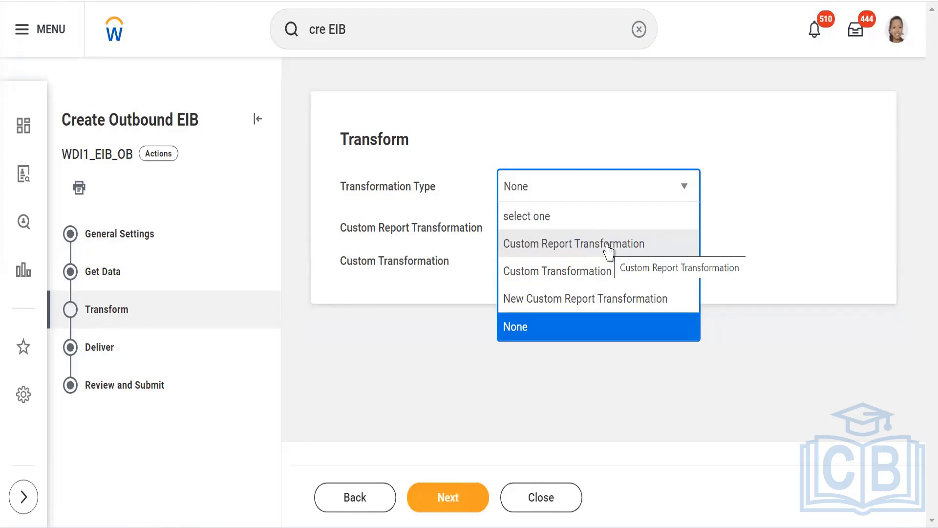
pyautogui.click(532, 299)
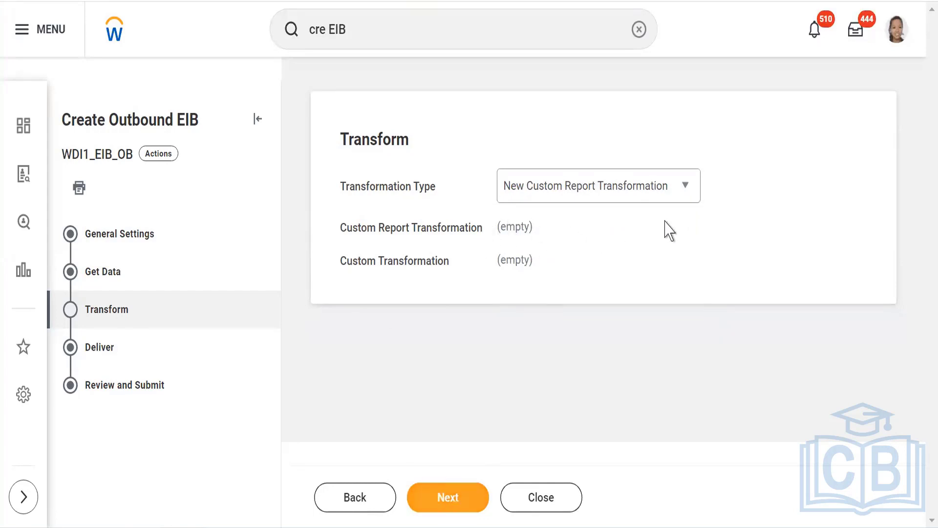
pyautogui.tripleClick(508, 225)
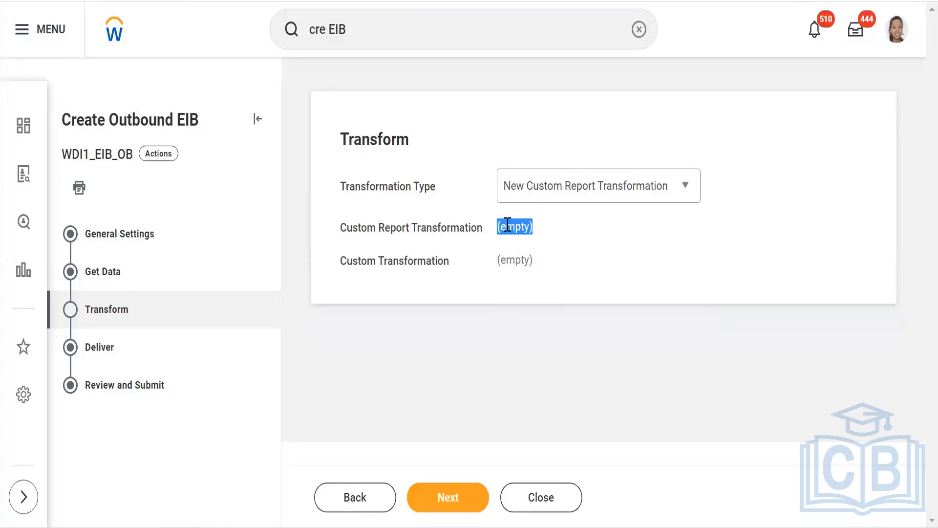
pyautogui.click(433, 509)
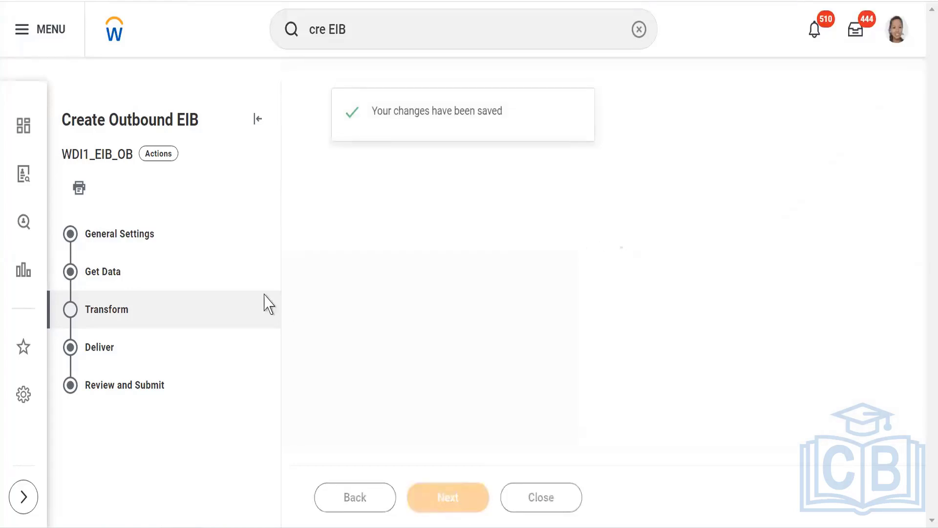
pyautogui.click(369, 497)
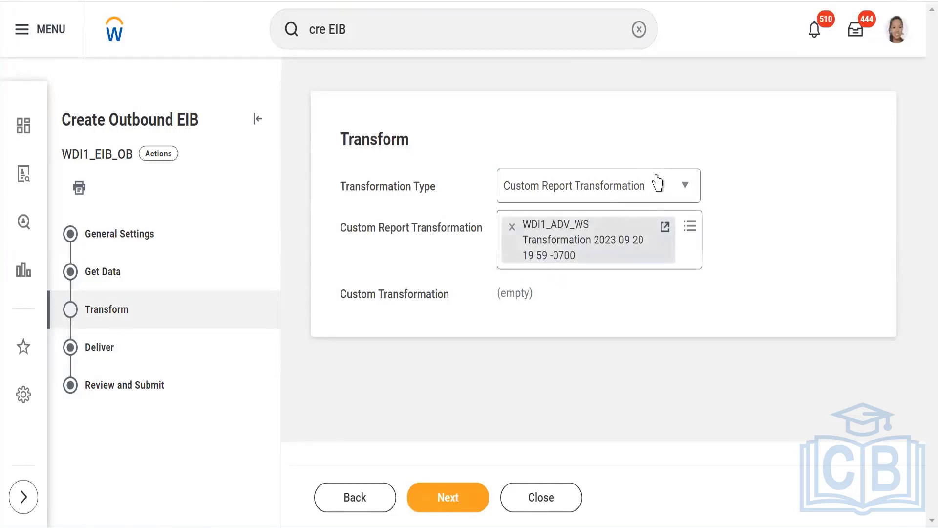
# Switch the transformation type to Custom Transformation and browse the available custom transformations without choosing one
pyautogui.click(690, 196)
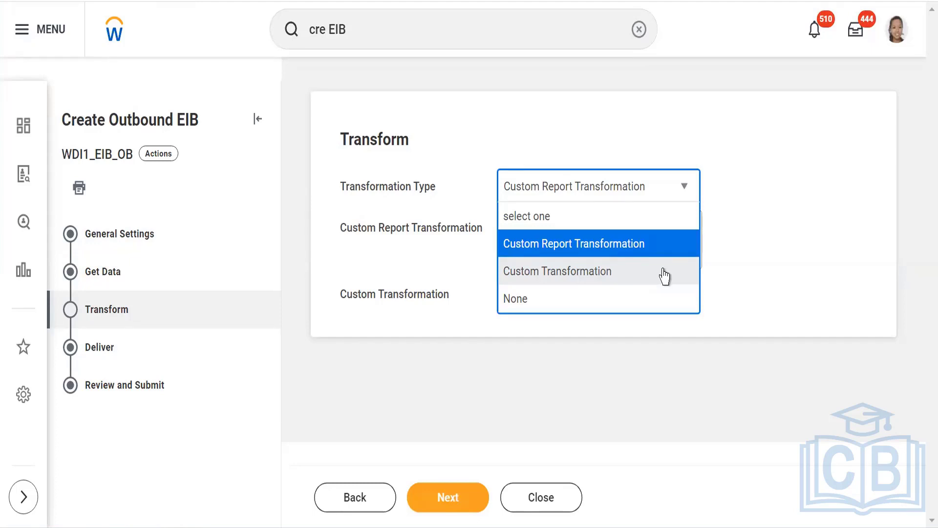
pyautogui.click(517, 244)
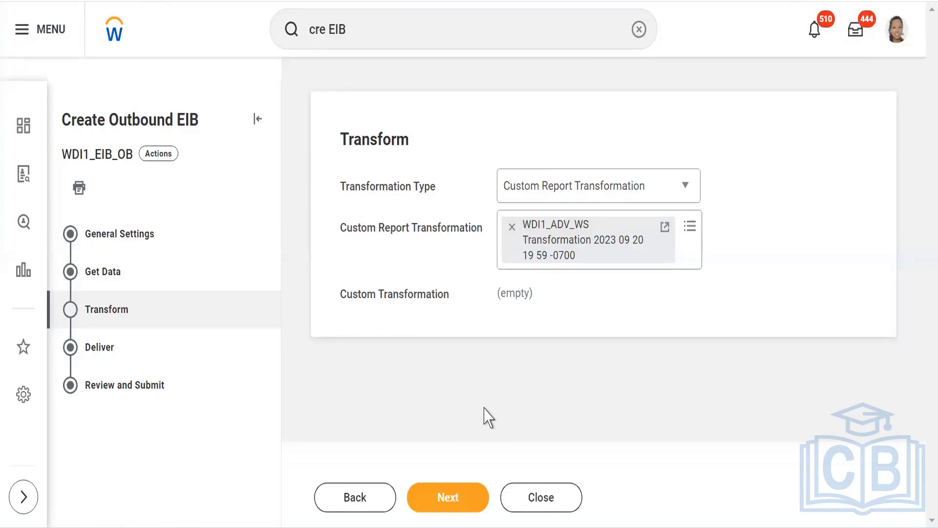
pyautogui.click(660, 191)
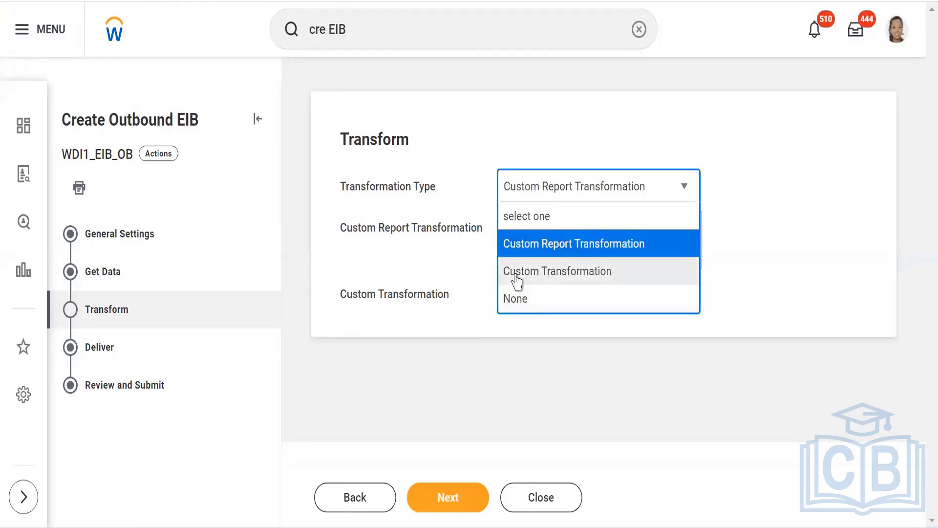
pyautogui.click(516, 282)
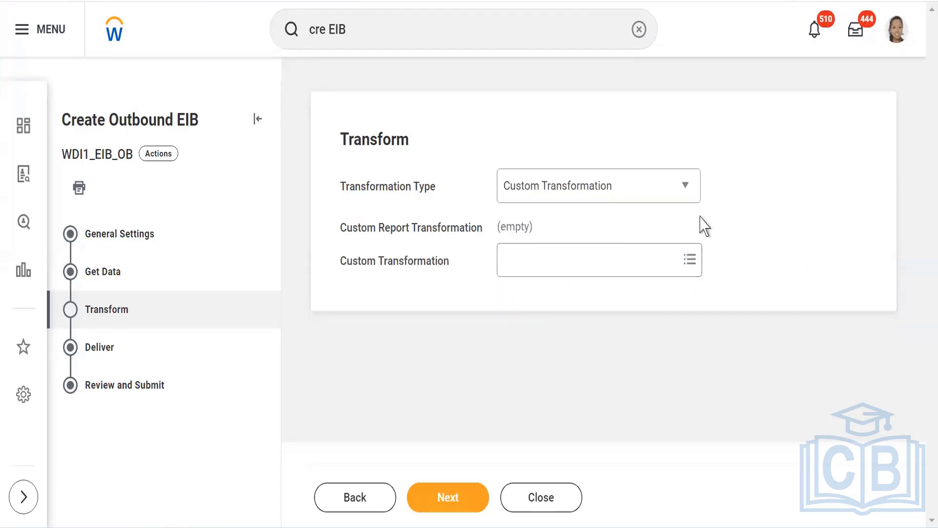
pyautogui.click(532, 267)
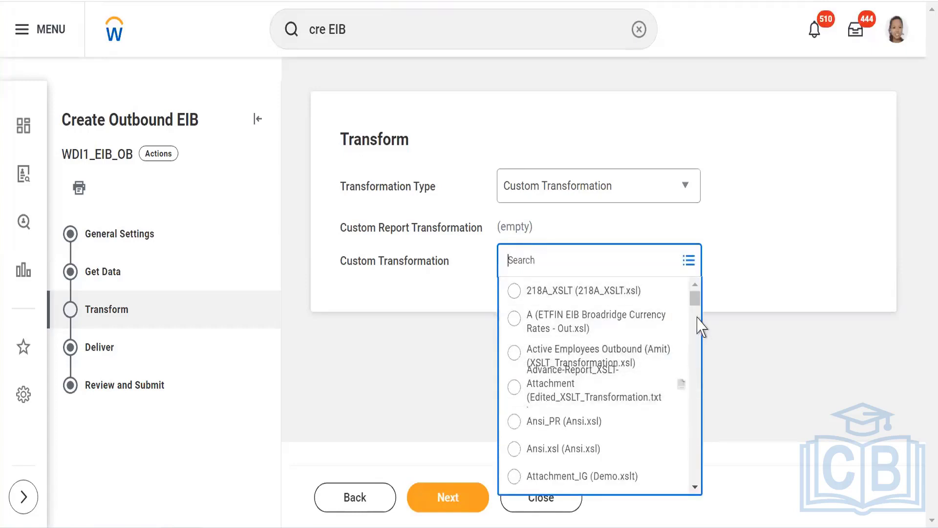
pyautogui.click(696, 315)
pyautogui.moveTo(696, 310); pyautogui.dragTo(696, 486)
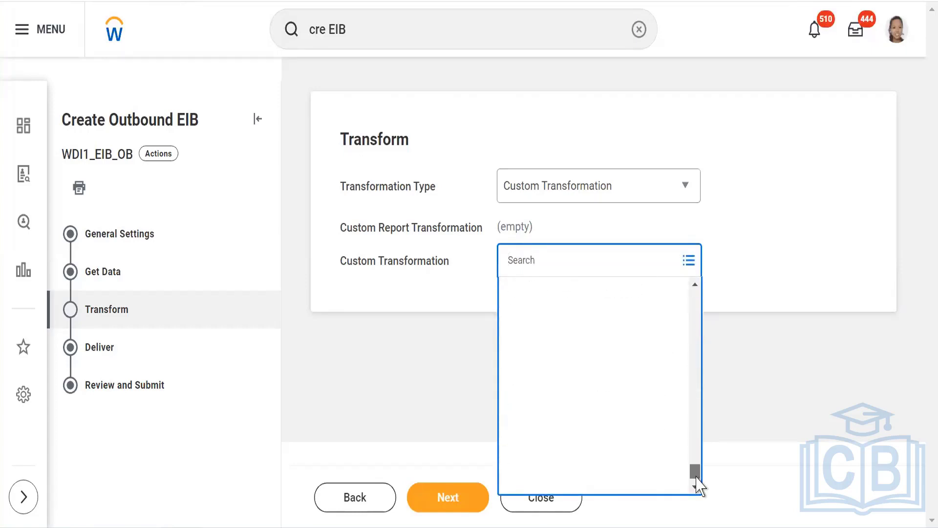
pyautogui.scroll(20, 687, 373)
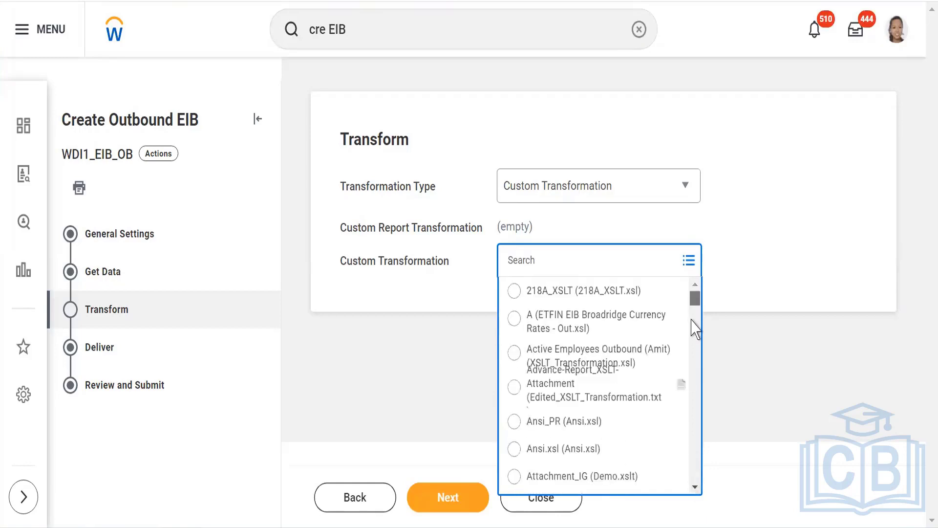
pyautogui.scroll(-10, 698, 366)
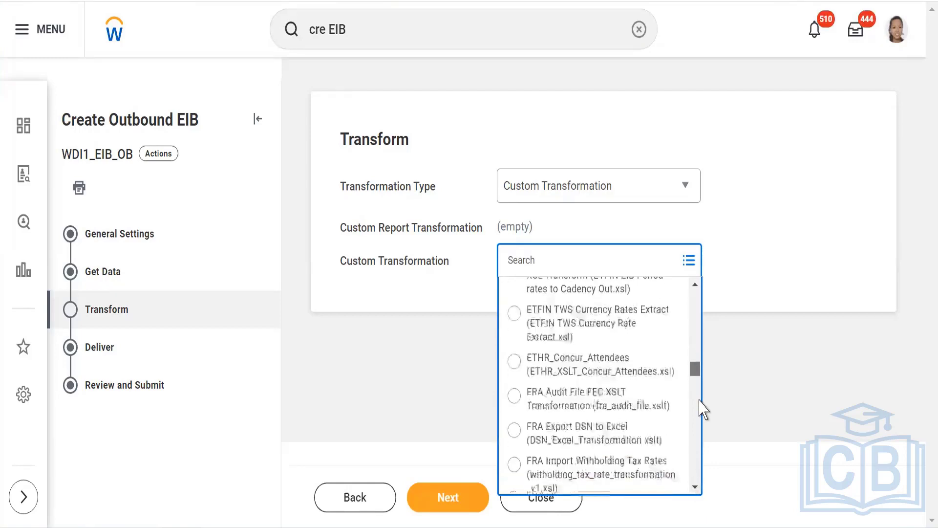
pyautogui.scroll(-3, 700, 308)
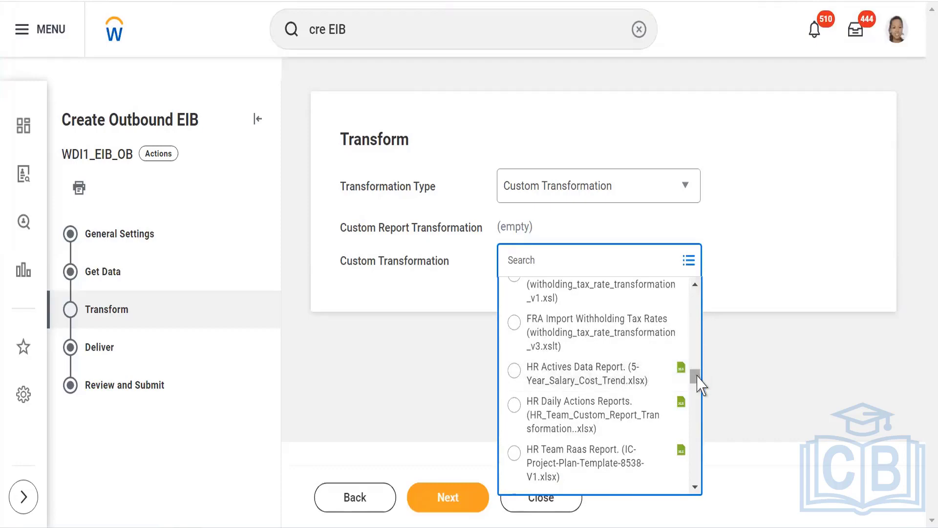
pyautogui.moveTo(698, 377); pyautogui.dragTo(696, 284)
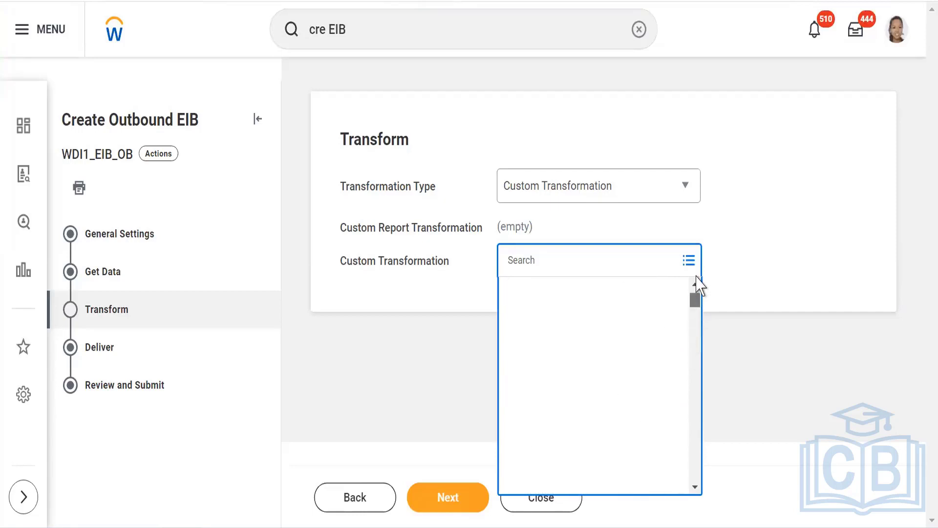
pyautogui.click(761, 270)
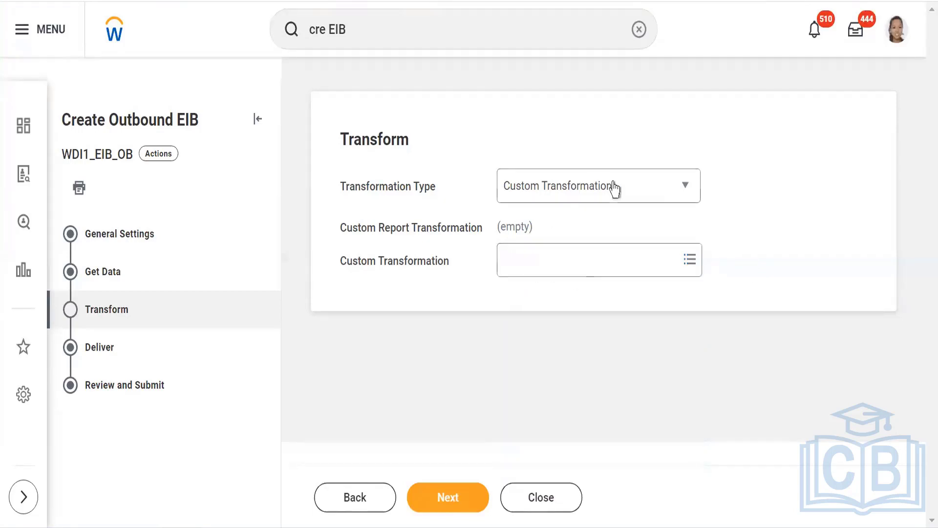
pyautogui.click(590, 204)
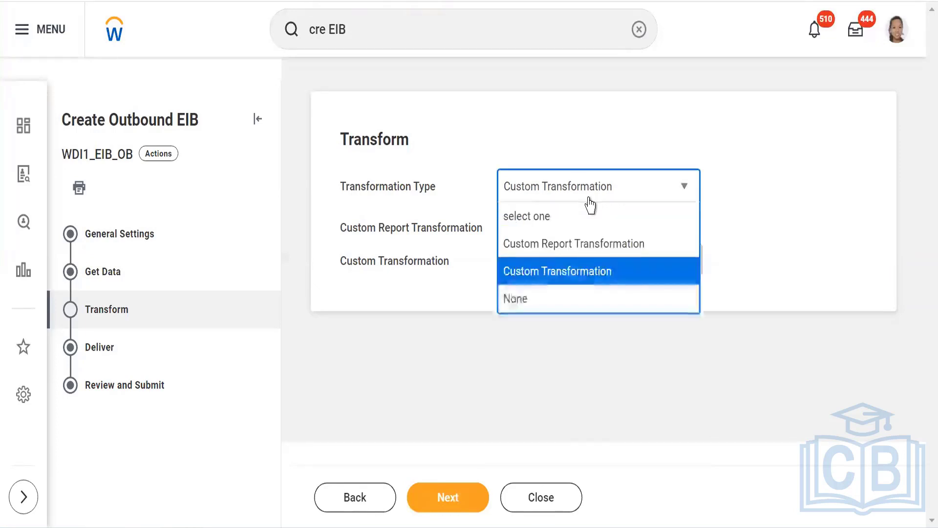
pyautogui.click(527, 248)
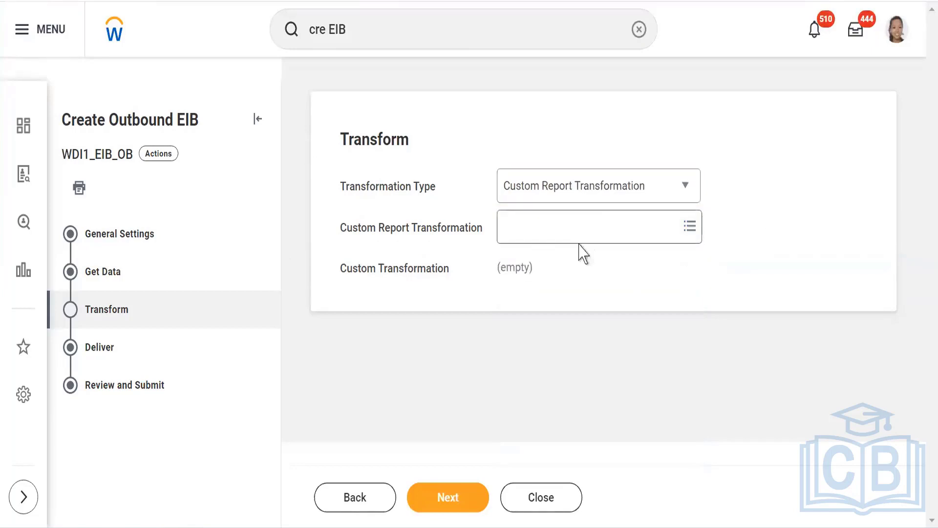
pyautogui.click(555, 227)
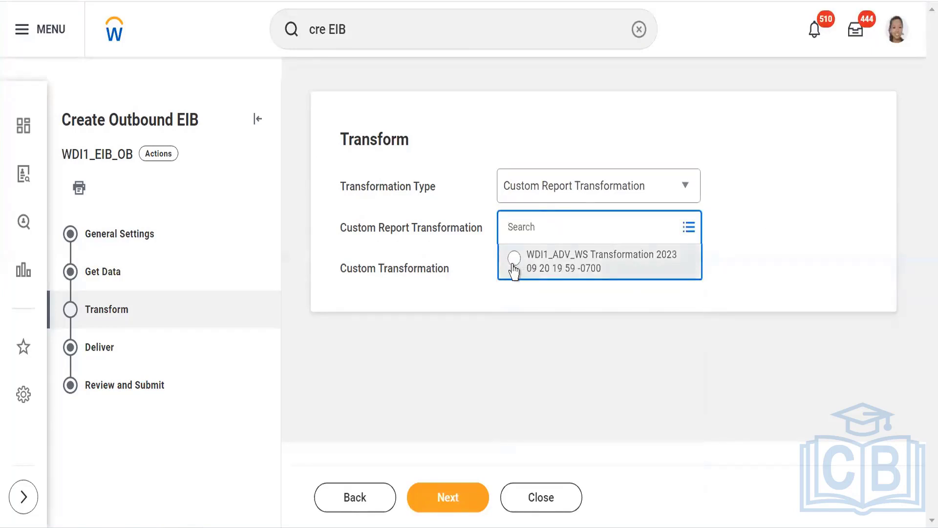
pyautogui.click(514, 264)
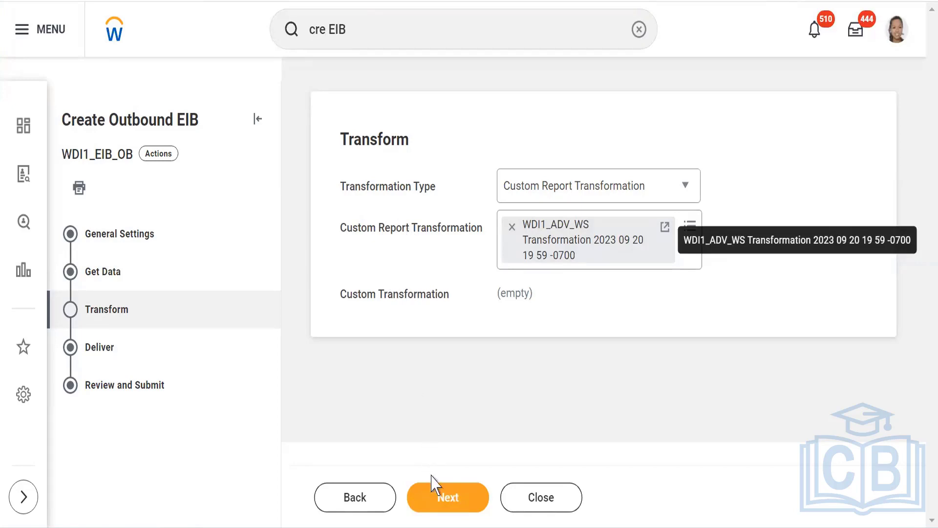
pyautogui.click(433, 499)
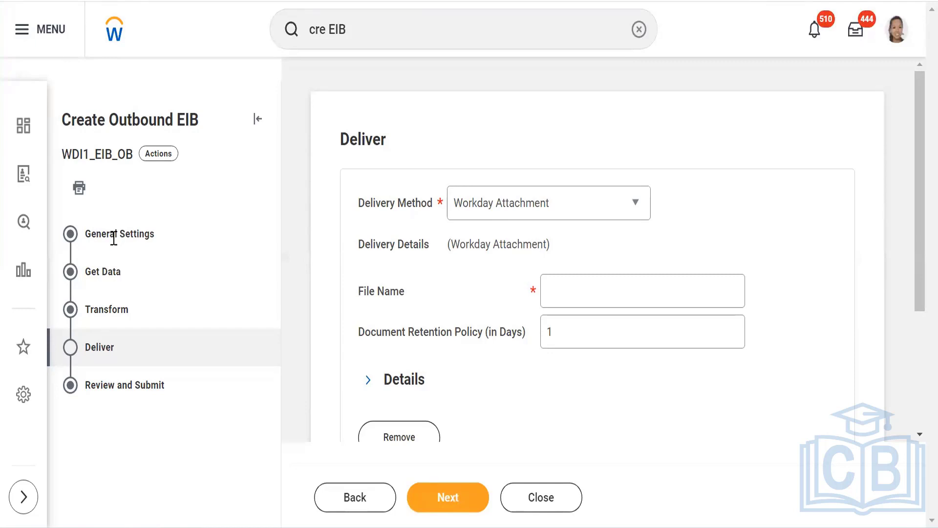
# Try Amazon Simple Storage Service as the delivery method and look through its Bucket field and Region choices
pyautogui.click(571, 208)
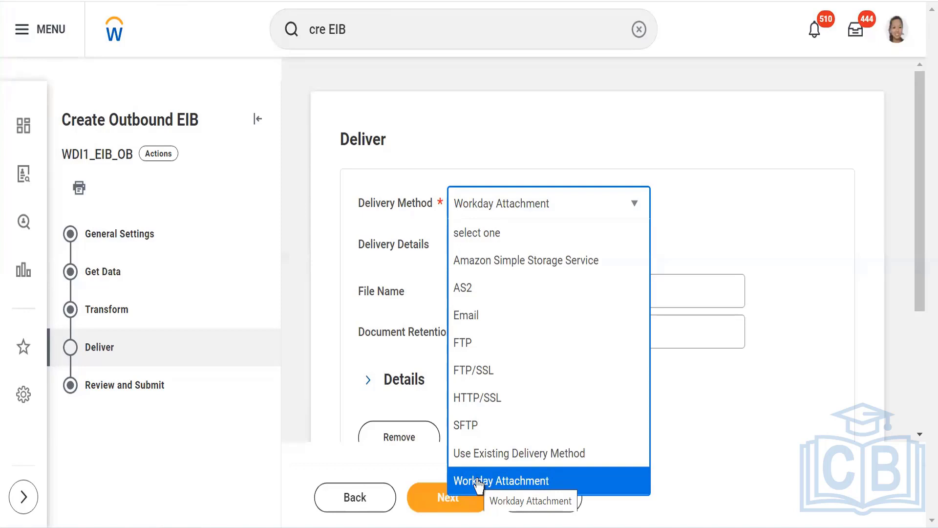
pyautogui.click(470, 263)
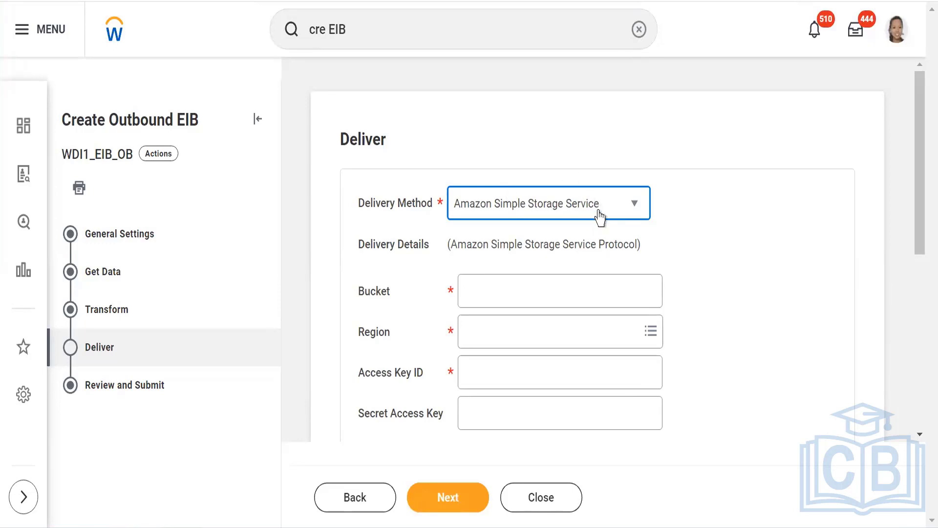
pyautogui.click(468, 290)
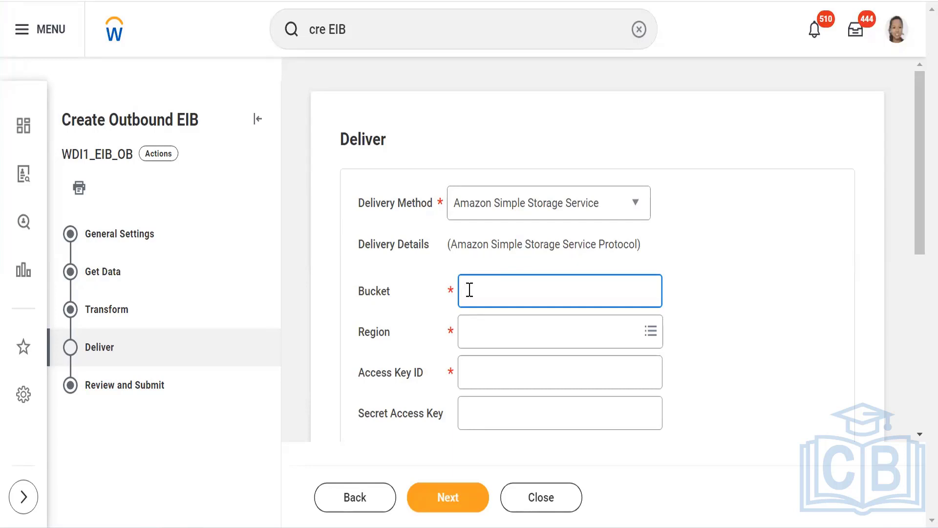
pyautogui.click(481, 343)
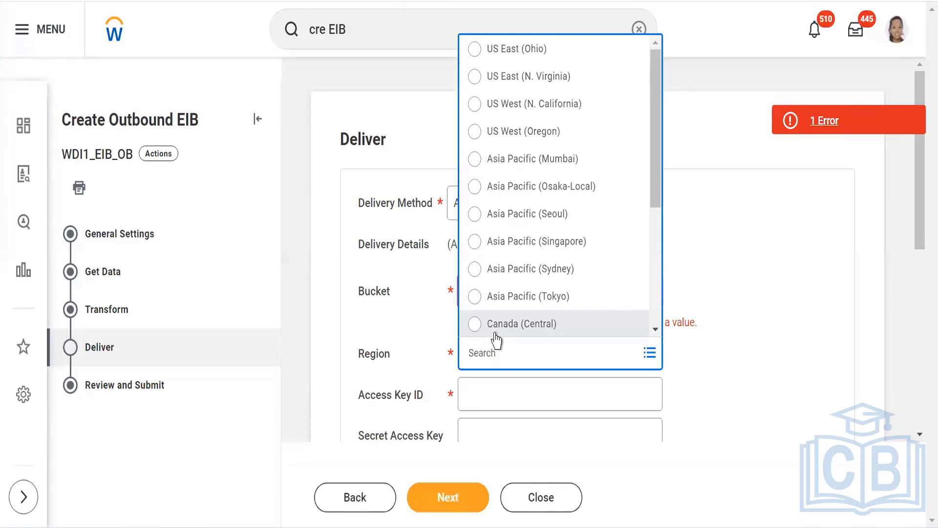
pyautogui.moveTo(661, 184); pyautogui.dragTo(656, 310)
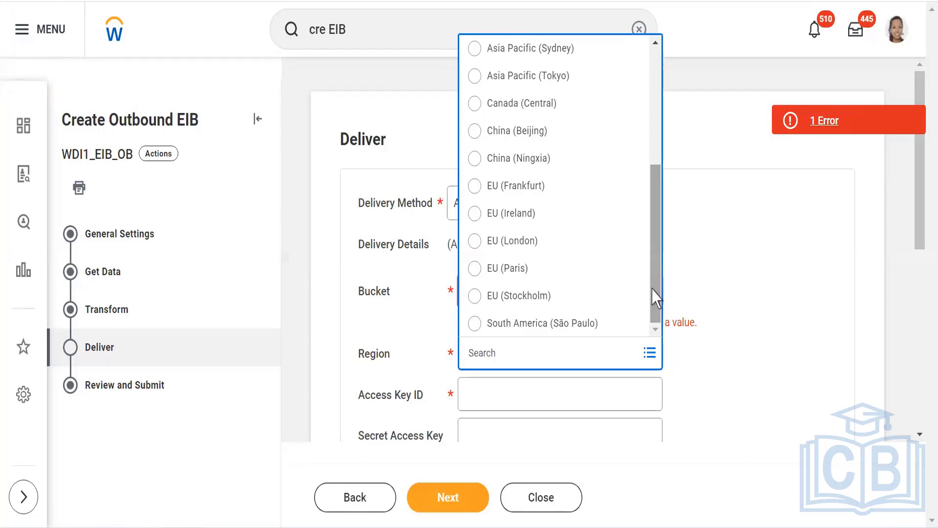
pyautogui.click(739, 303)
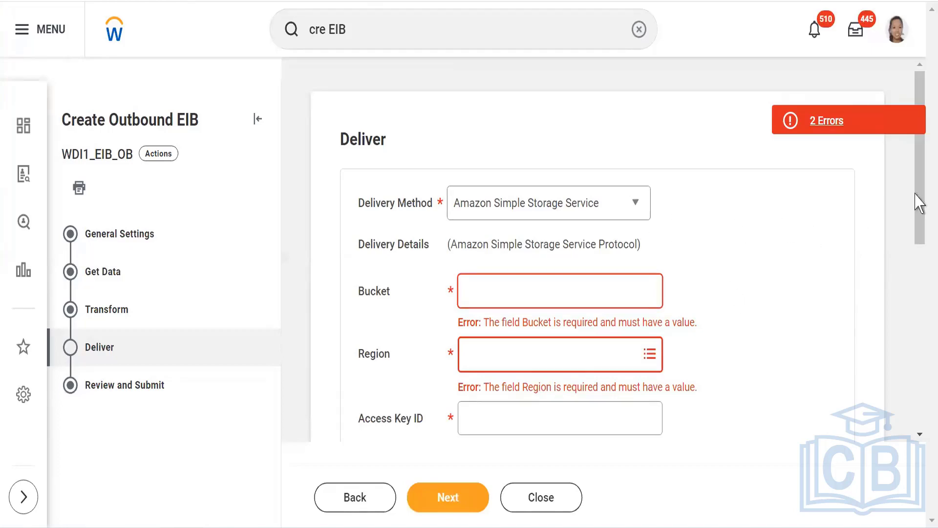
pyautogui.moveTo(922, 216)
pyautogui.mouseDown()
pyautogui.moveTo(922, 286)
pyautogui.moveTo(922, 227)
pyautogui.mouseUp()
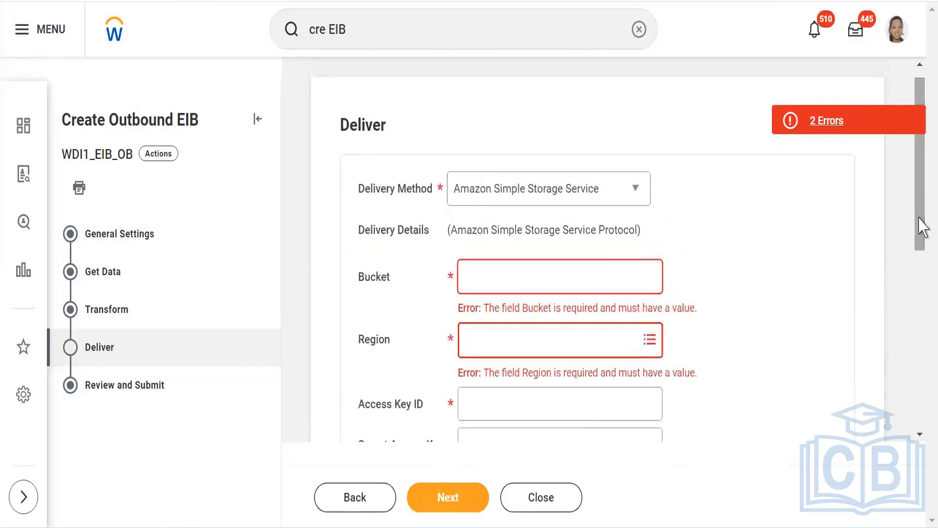
# Set the delivery method to AS2 and review its delivery detail fields
pyautogui.click(597, 196)
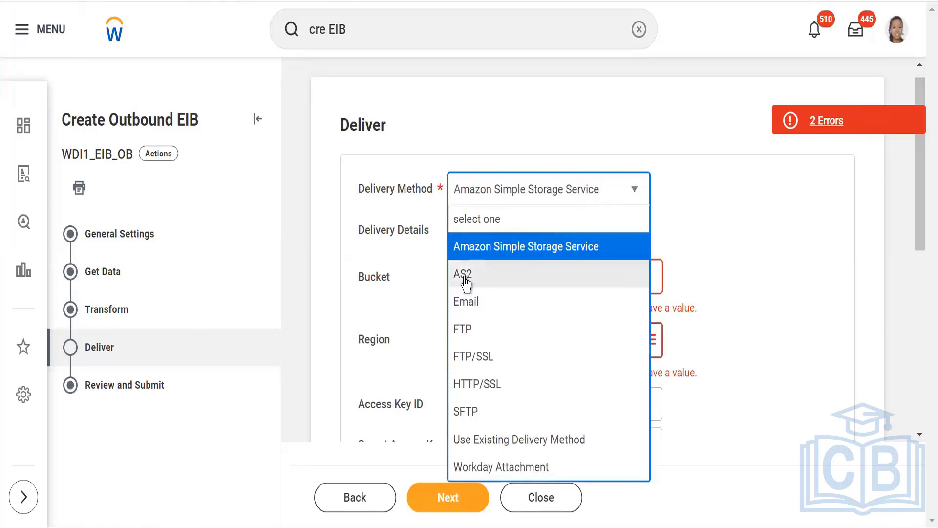
pyautogui.click(465, 274)
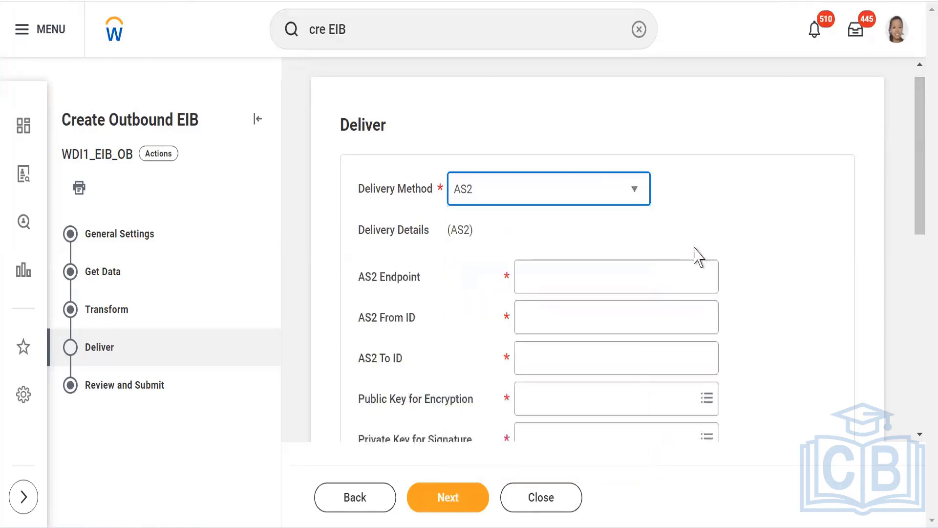
pyautogui.click(867, 199)
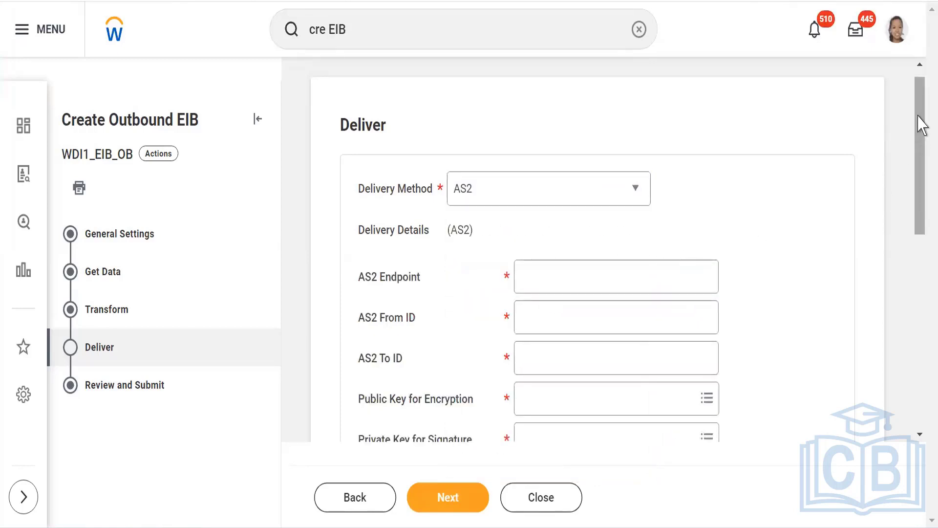
pyautogui.scroll(-4, 921, 132)
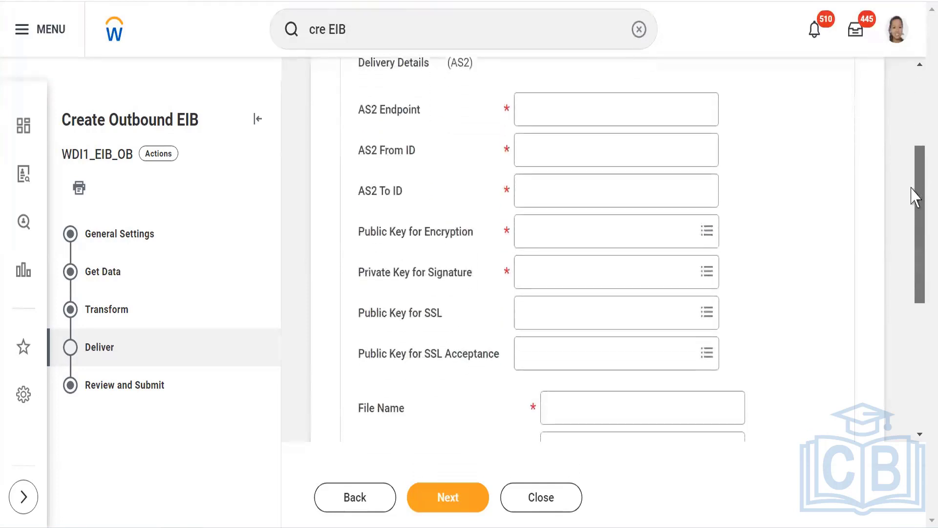
pyautogui.scroll(1, 916, 190)
pyautogui.scroll(2, 921, 137)
pyautogui.scroll(-4, 922, 169)
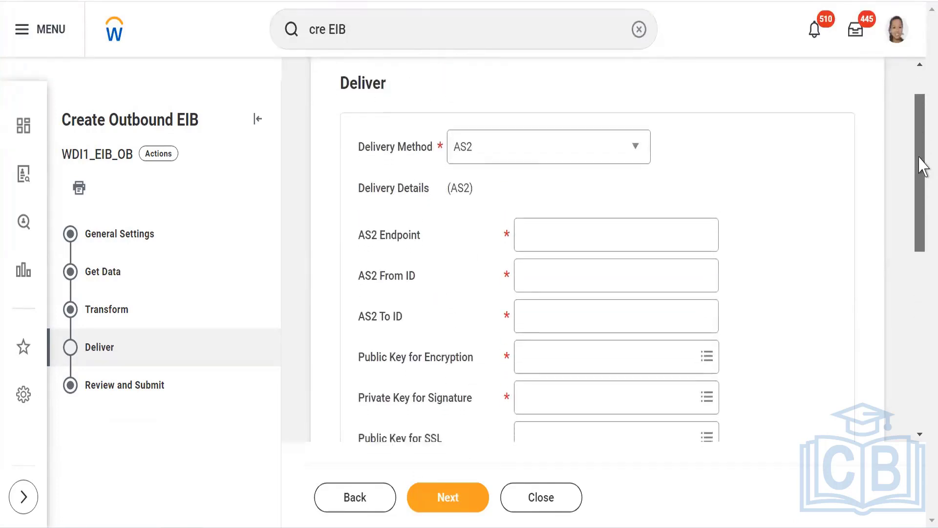
pyautogui.scroll(4, 921, 157)
pyautogui.scroll(-1, 922, 157)
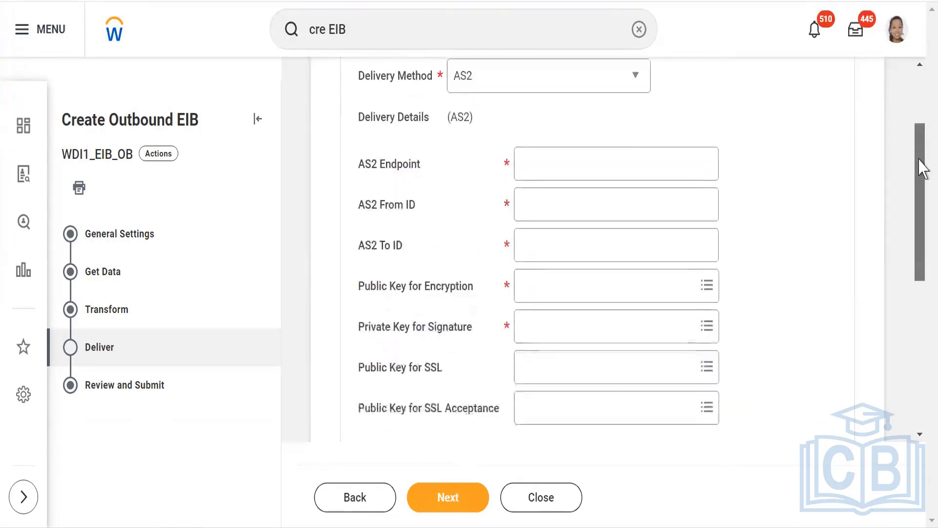
# Examine the AS2 Endpoint, From and To ID, and encryption, signature and SSL key fields
pyautogui.click(552, 174)
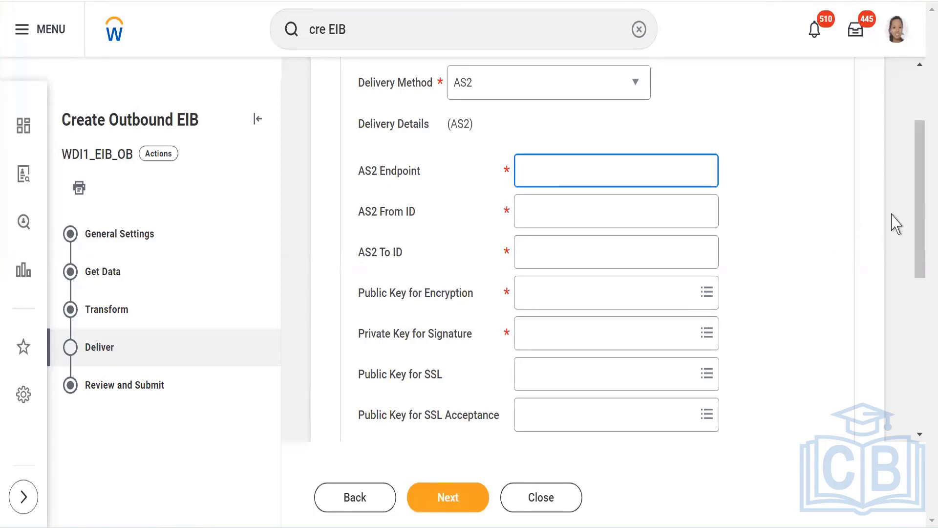
pyautogui.moveTo(921, 210); pyautogui.dragTo(915, 268)
pyautogui.scroll(5, 906, 179)
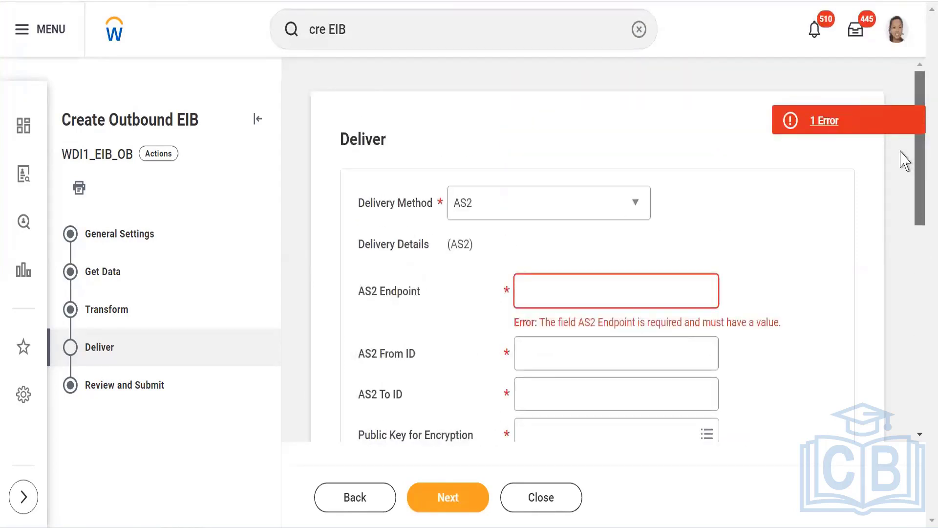
pyautogui.scroll(-3, 908, 196)
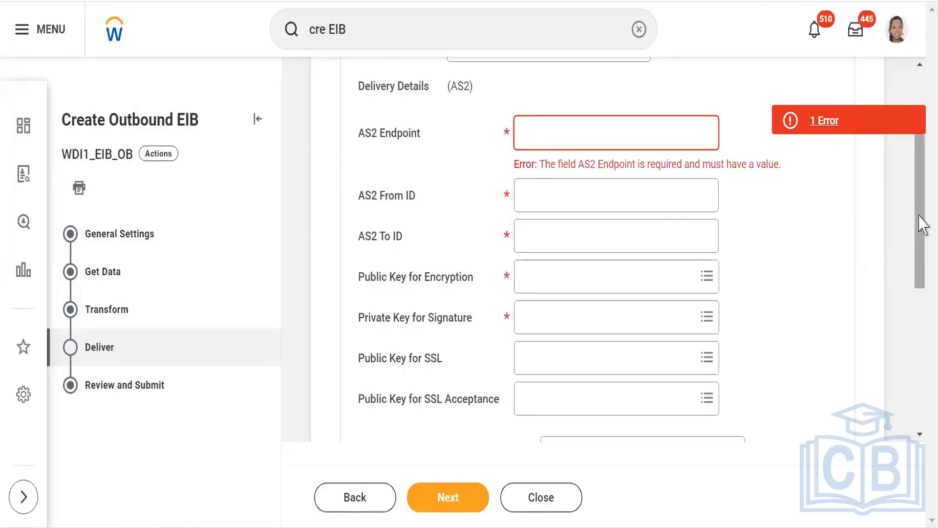
pyautogui.rightClick(923, 179)
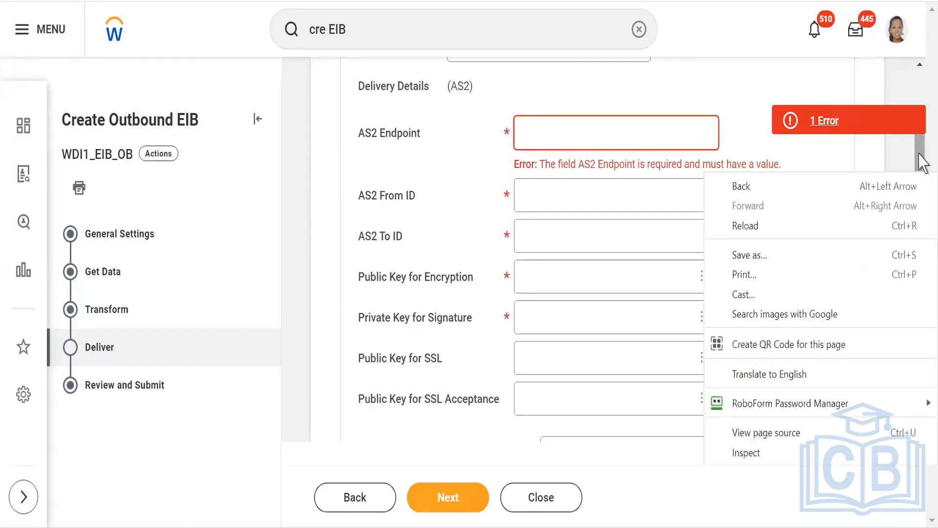
pyautogui.press('Escape')
pyautogui.scroll(2, 923, 132)
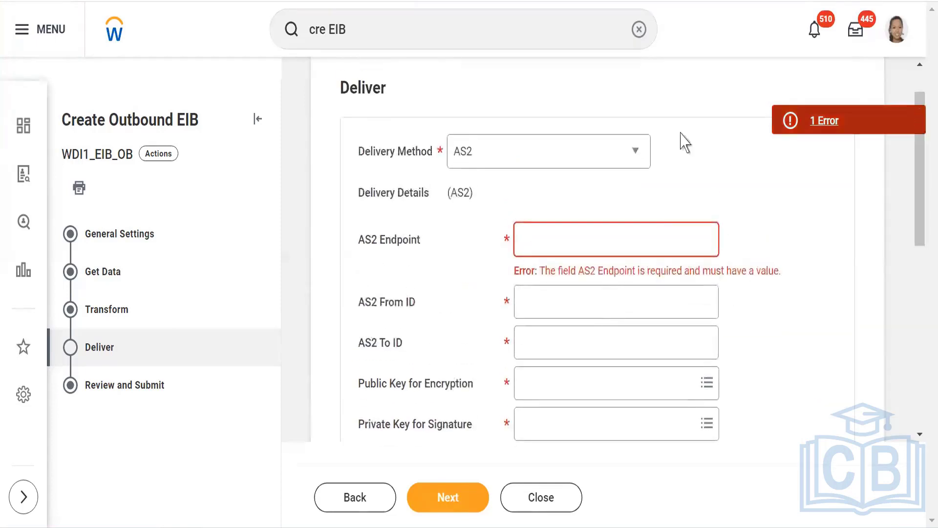
# Try Email as the delivery method and look through its address, subject, text and file name fields
pyautogui.click(625, 157)
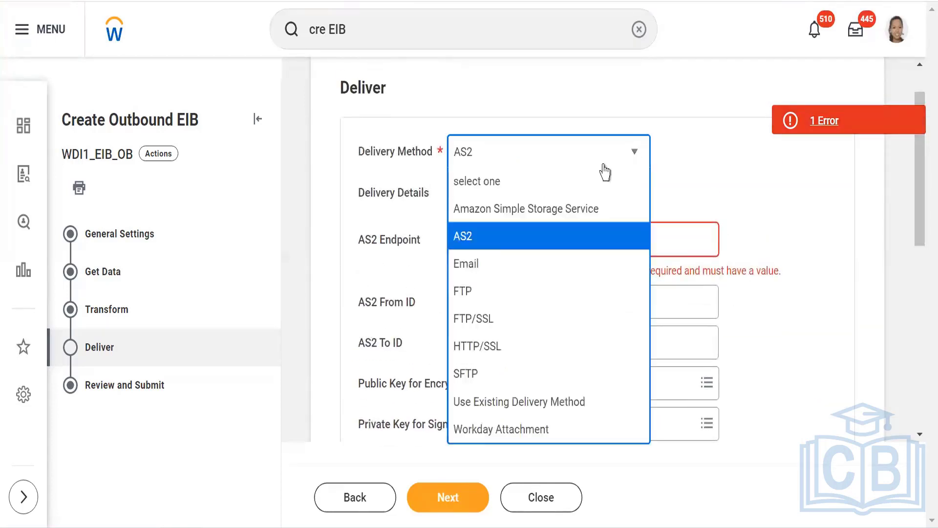
pyautogui.click(462, 266)
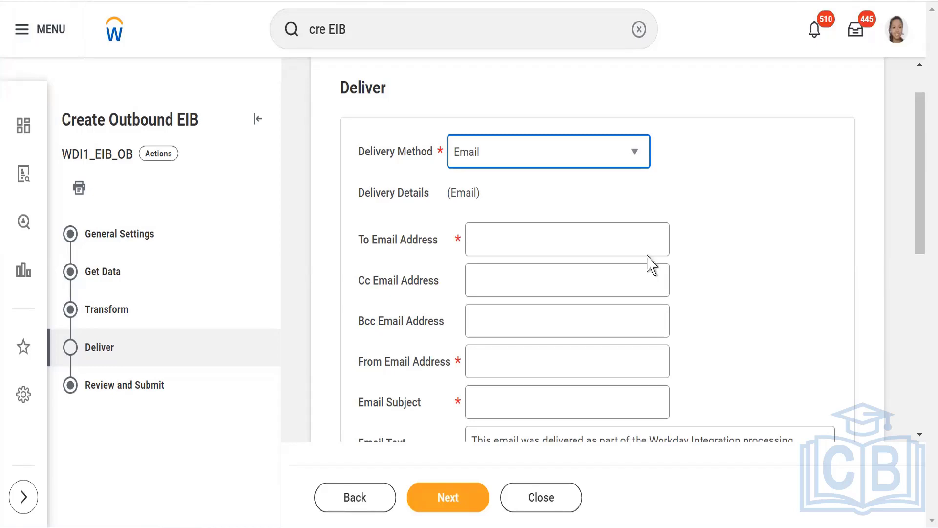
pyautogui.click(508, 369)
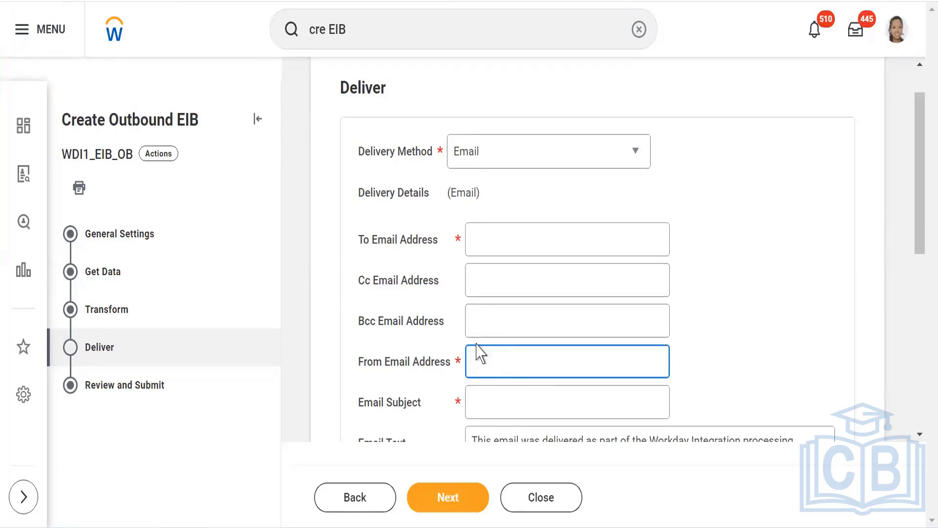
pyautogui.click(716, 344)
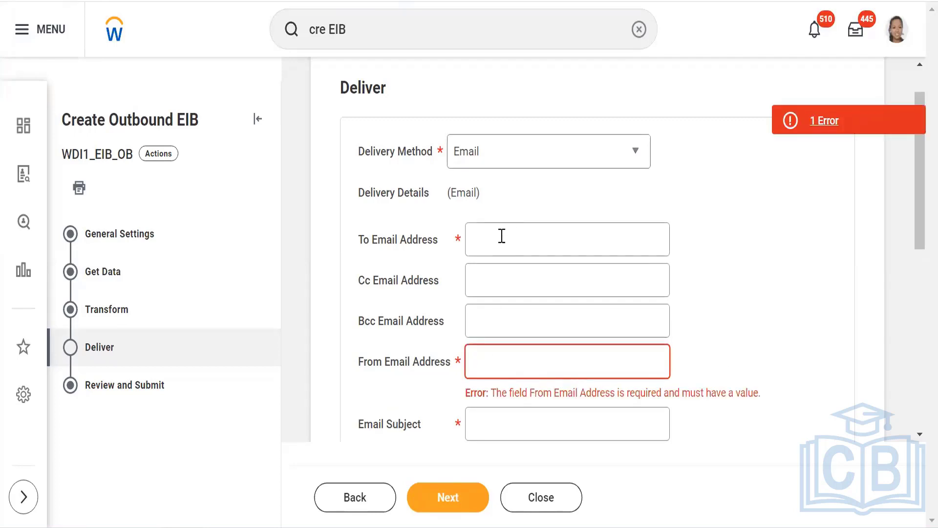
pyautogui.click(486, 247)
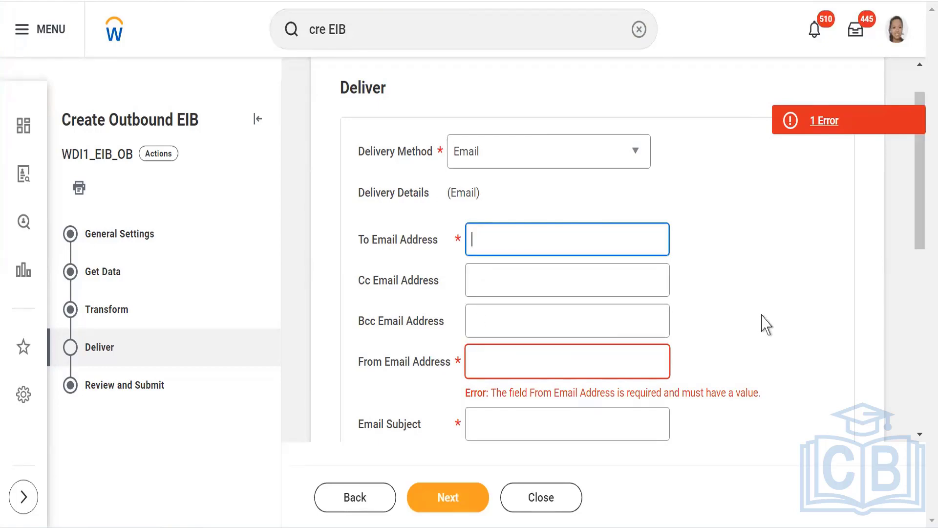
pyautogui.click(923, 267)
pyautogui.scroll(-3, 923, 289)
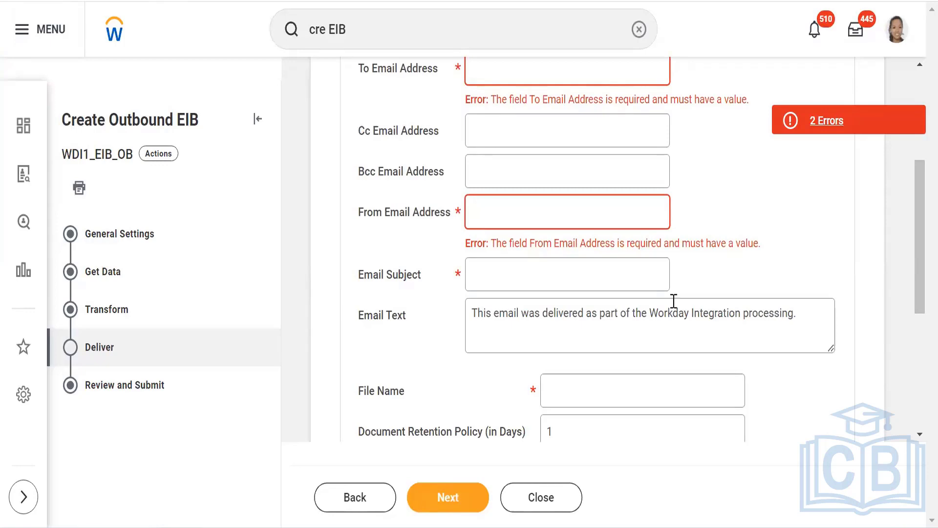
pyautogui.moveTo(921, 254); pyautogui.dragTo(922, 144)
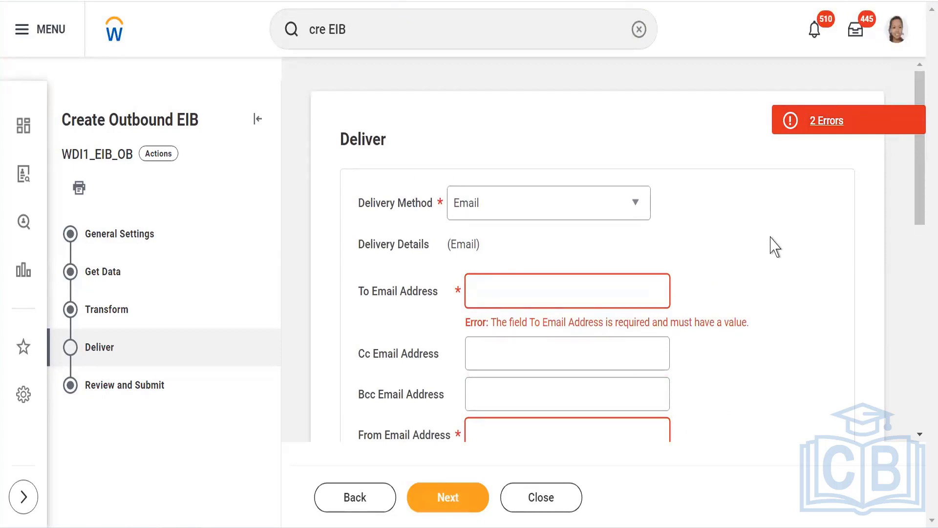
# Try FTP as the delivery method and look through its address, directory, user ID and password fields
pyautogui.click(637, 213)
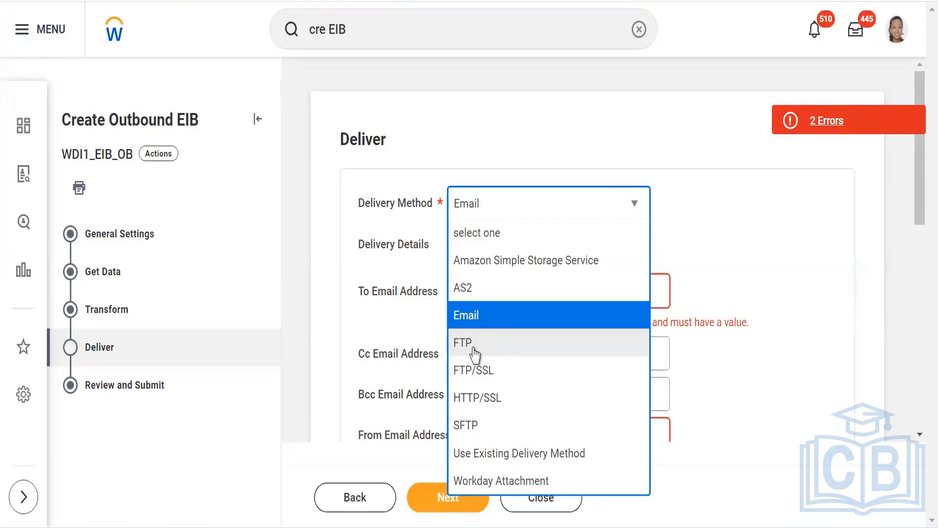
pyautogui.click(473, 348)
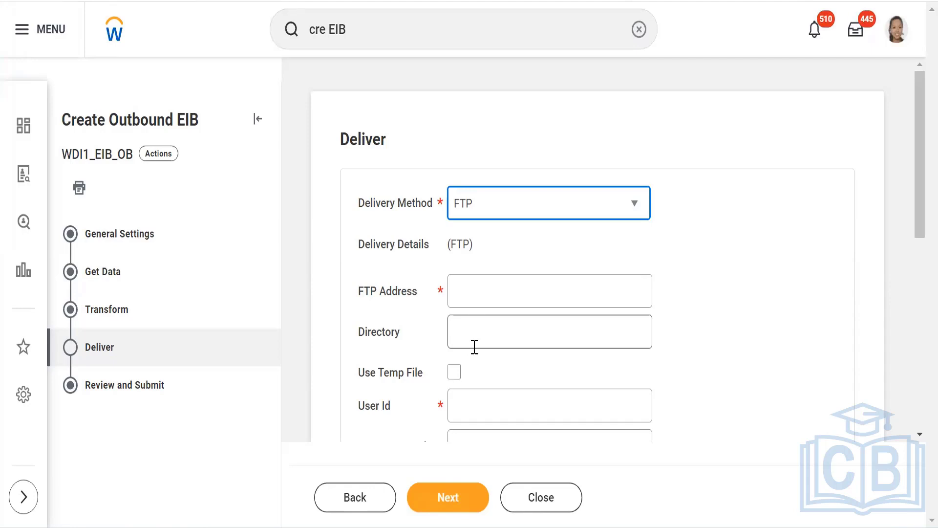
pyautogui.click(722, 280)
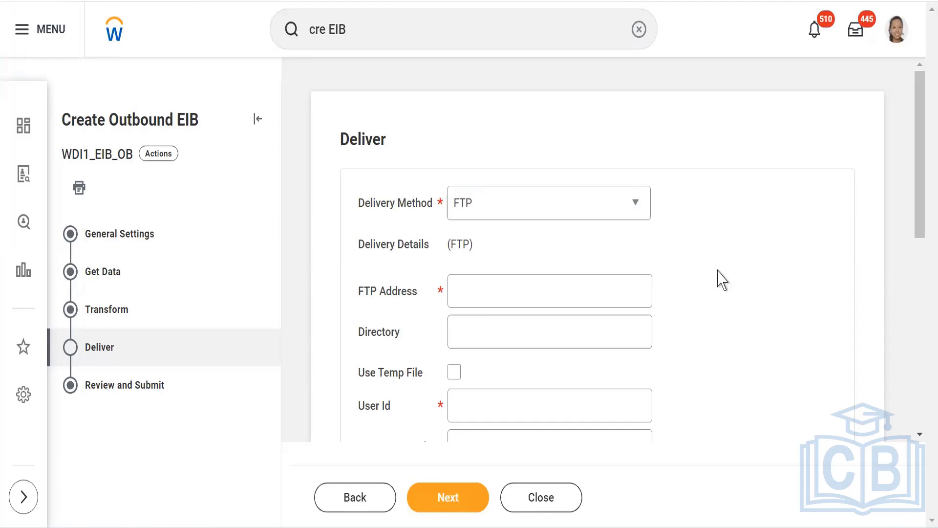
pyautogui.scroll(-2, 718, 280)
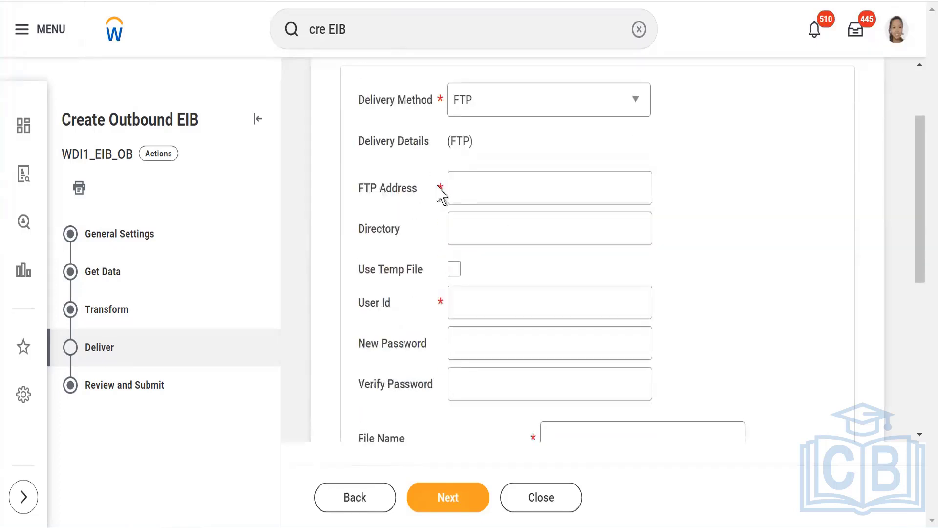
# Try 66.44.22. as the FTP Address and examine the required address format
pyautogui.click(478, 181)
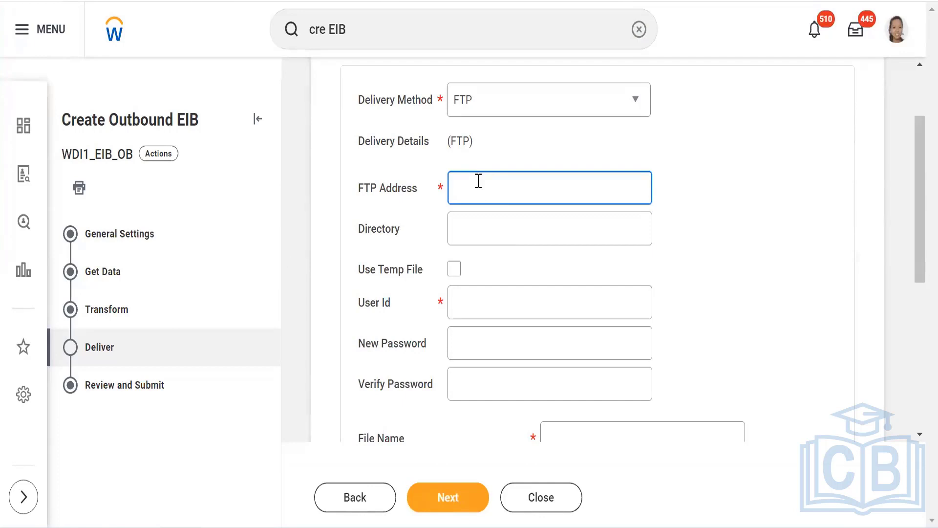
pyautogui.write('66.44.22.')
pyautogui.click(704, 217)
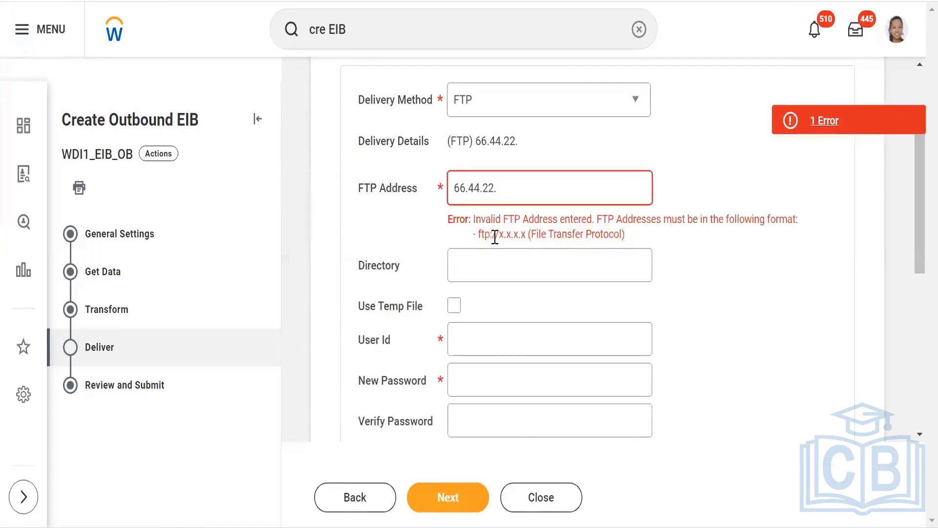
pyautogui.moveTo(476, 235); pyautogui.dragTo(483, 240)
pyautogui.doubleClick(484, 235)
pyautogui.moveTo(520, 240)
pyautogui.mouseDown()
pyautogui.moveTo(540, 248)
pyautogui.moveTo(528, 245)
pyautogui.mouseUp()
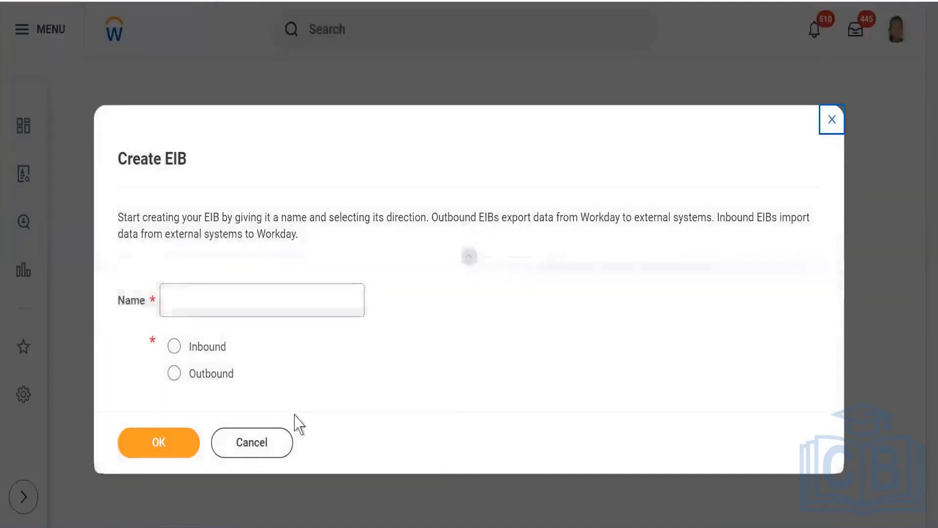
# Dismiss the empty Create EIB dialog and search for WDEi1_EIB_OB
pyautogui.click(252, 445)
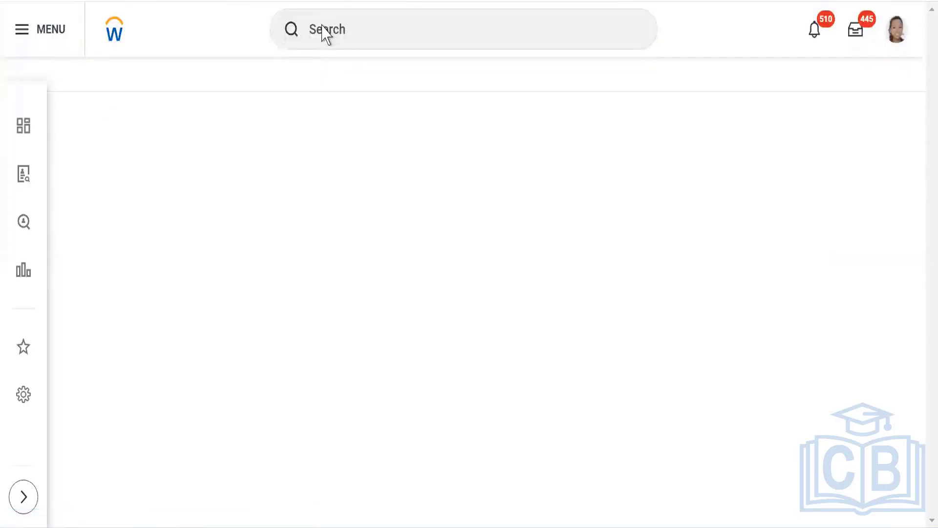
pyautogui.click(335, 26)
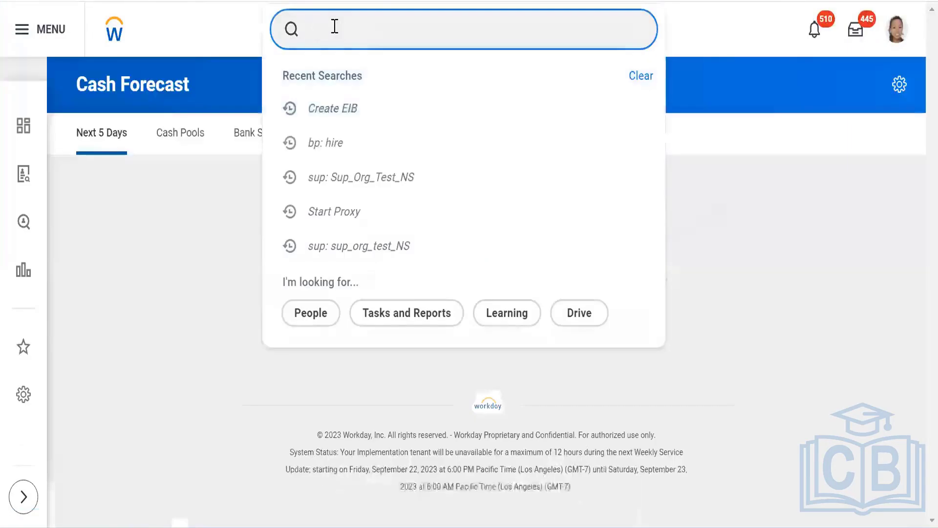
pyautogui.write('WDEi')
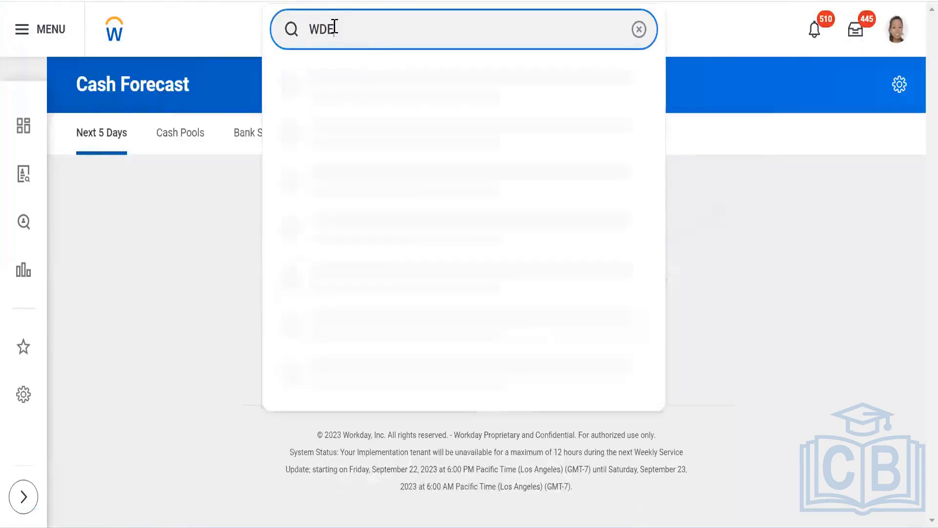
pyautogui.write('1_')
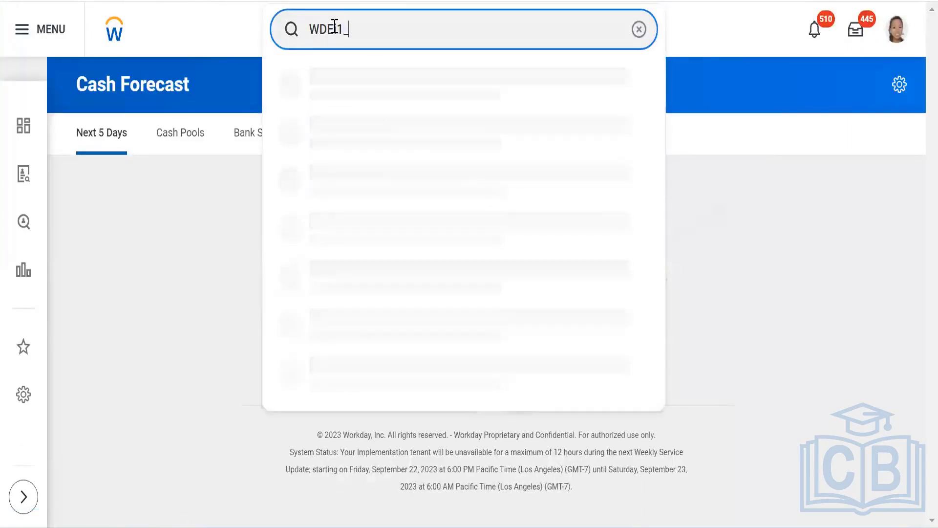
pyautogui.write('EIB_OB')
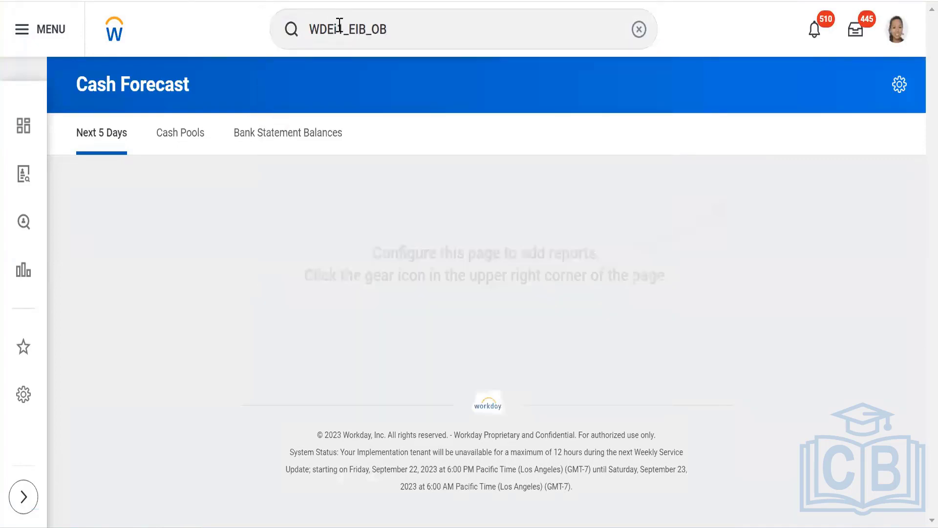
pyautogui.press('Return')
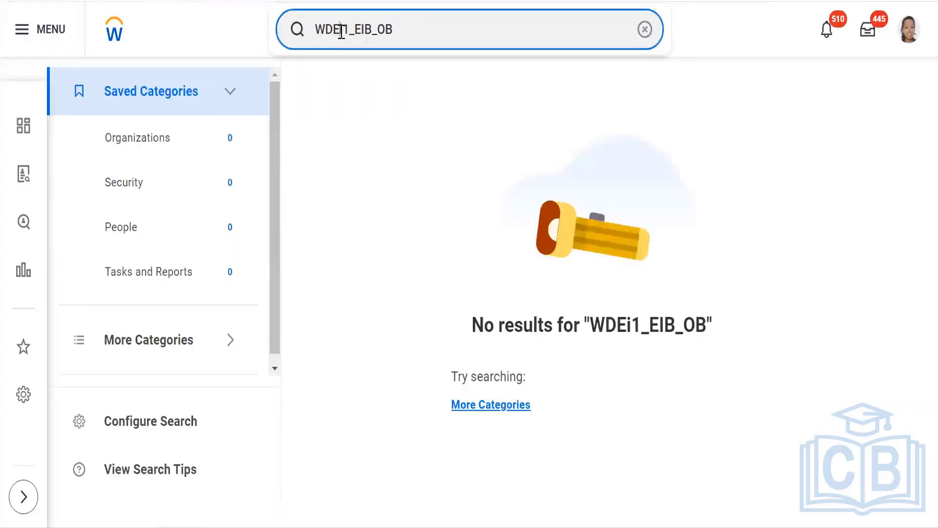
# Correct the search to WDI1_EIB_OB across more categories and open that integration system
pyautogui.click(341, 30)
pyautogui.press('BackSpace')
pyautogui.press('BackSpace')
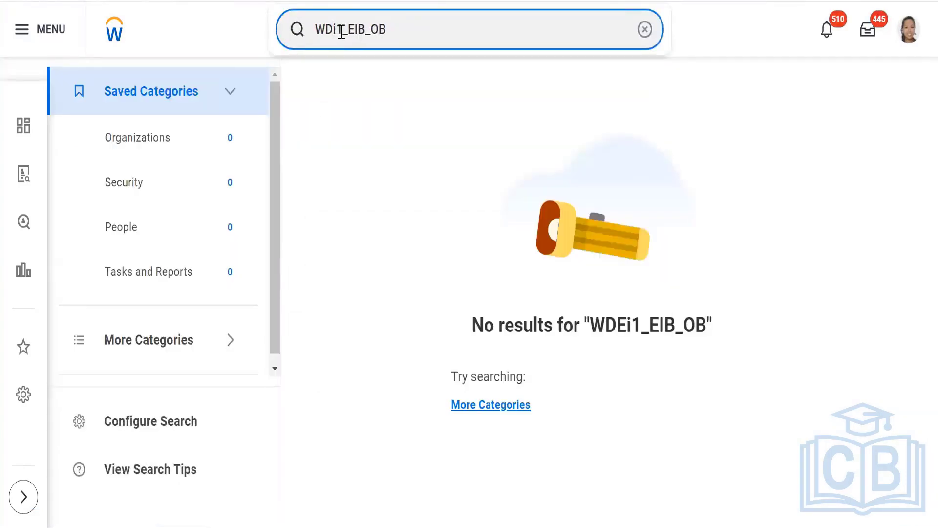
pyautogui.write('I')
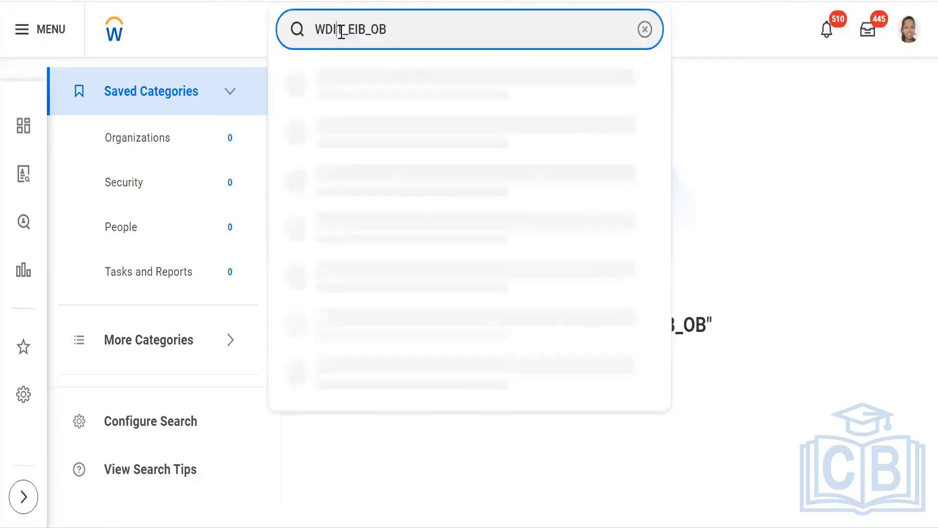
pyautogui.click(521, 29)
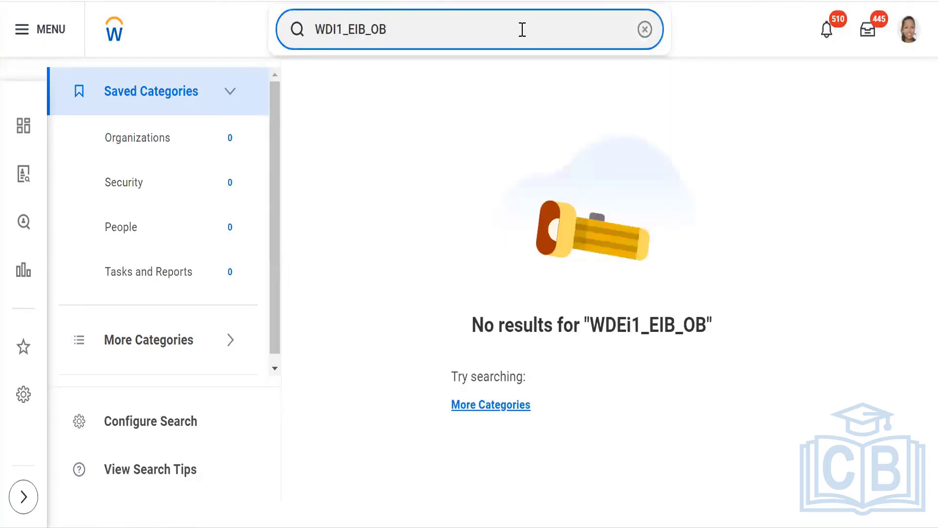
pyautogui.press('Return')
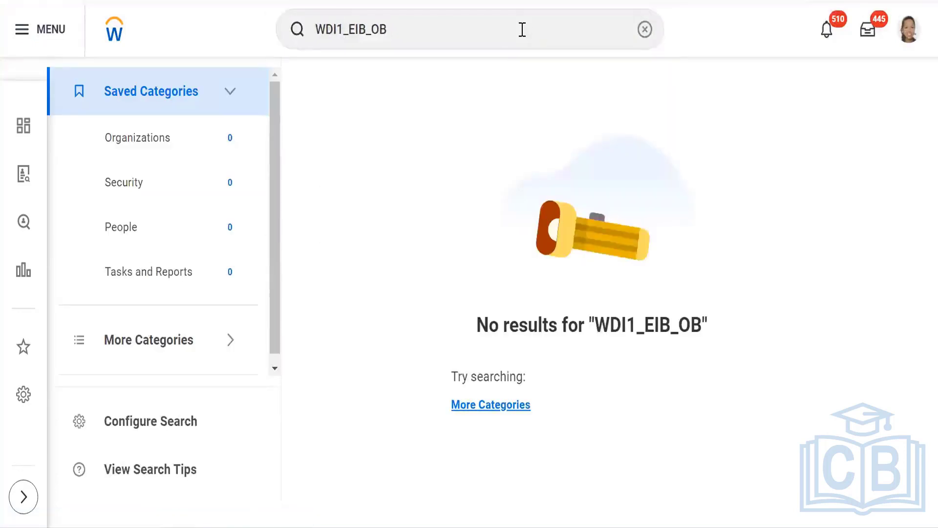
pyautogui.click(501, 405)
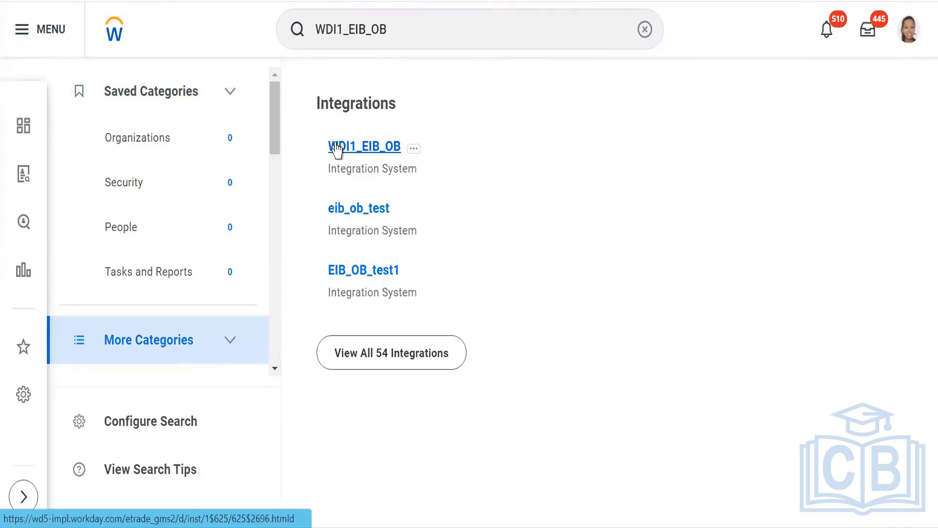
pyautogui.click(337, 148)
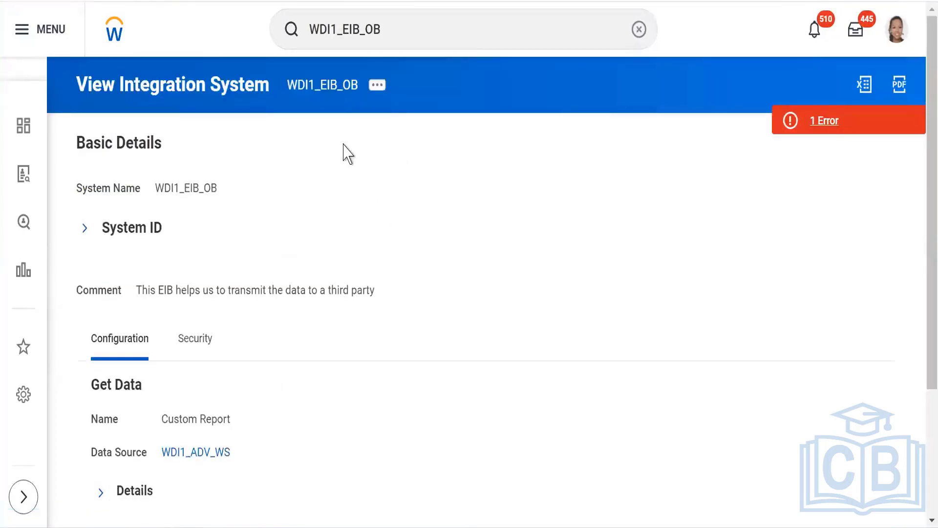
# Open the WDI1_EIB_OB enterprise interface for editing and review its delivery method and delivery details
pyautogui.click(378, 87)
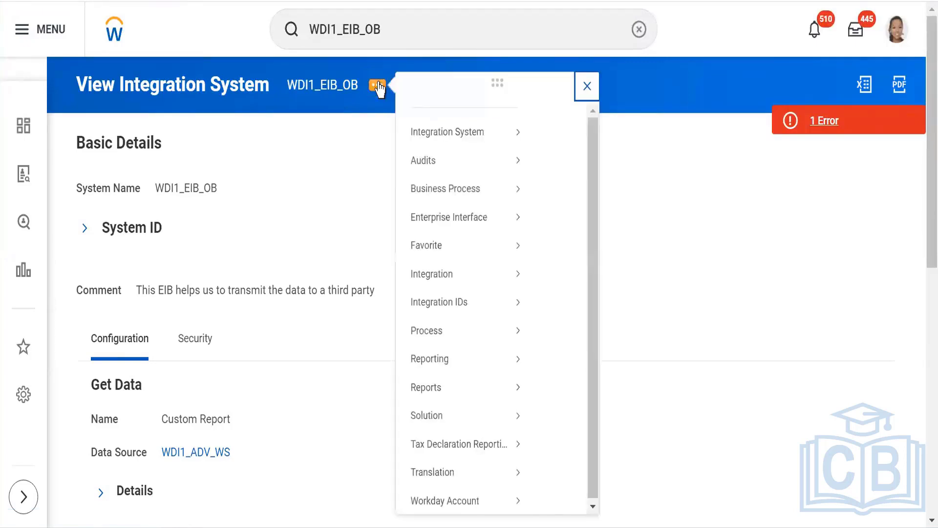
pyautogui.moveTo(474, 239)
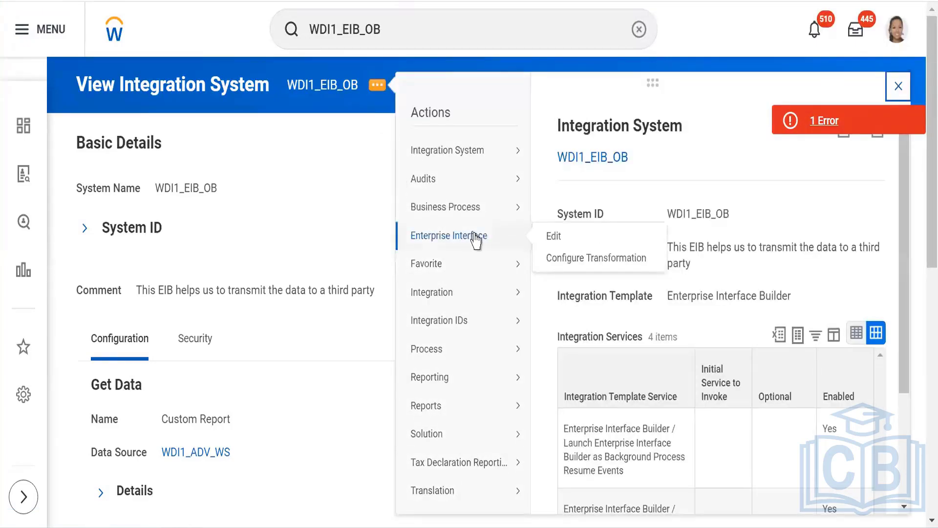
pyautogui.click(552, 239)
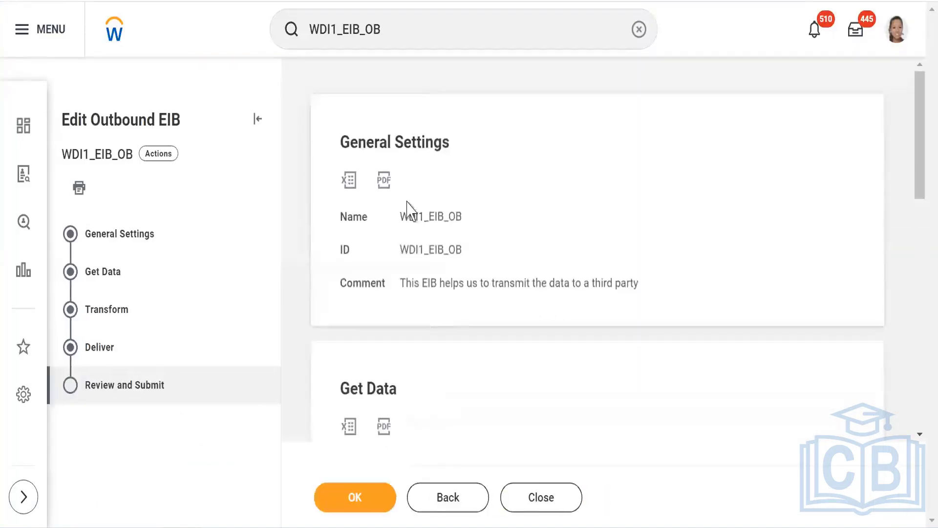
pyautogui.moveTo(922, 128); pyautogui.dragTo(923, 473)
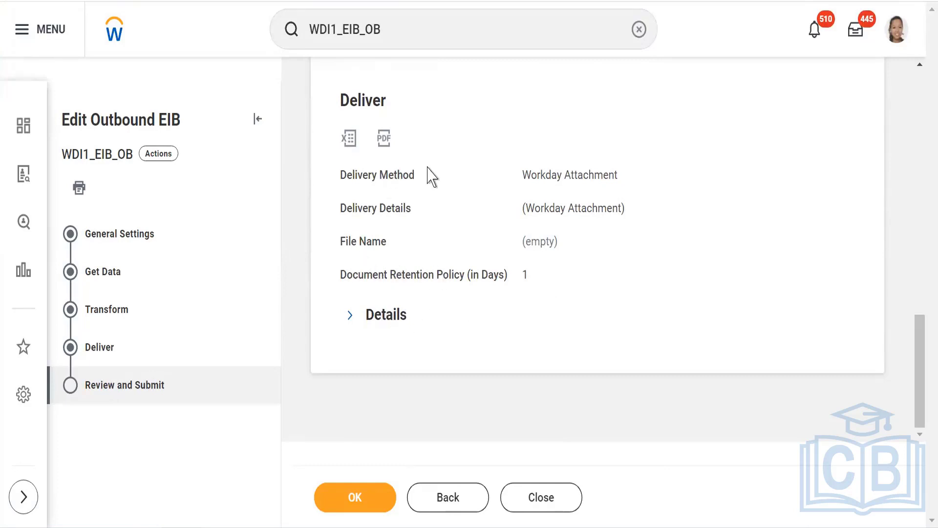
pyautogui.tripleClick(646, 192)
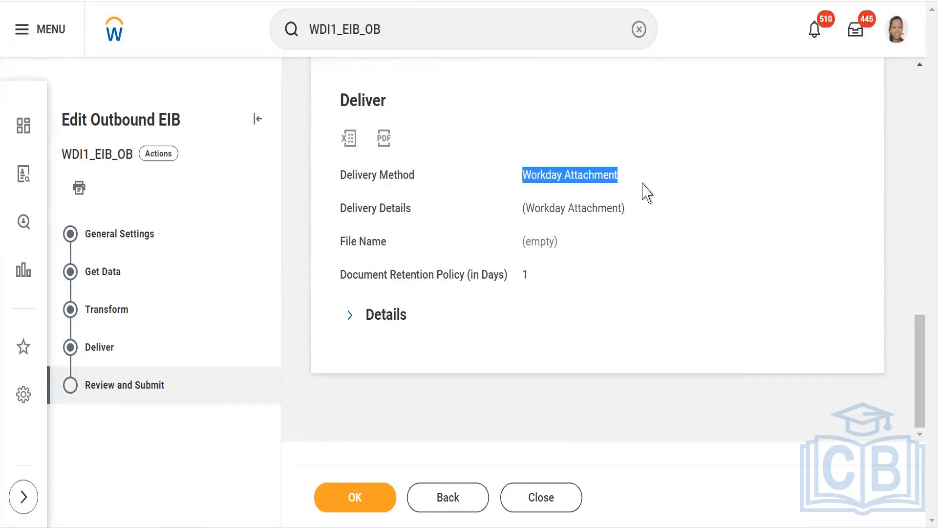
pyautogui.tripleClick(606, 209)
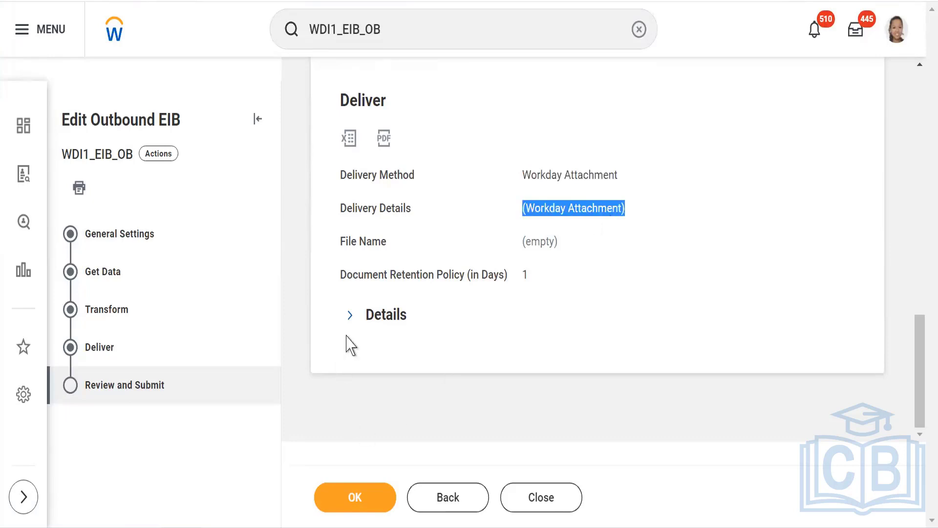
# Return to the Deliver stage of WDI1_EIB_OB and set its Delivery Method to FTP
pyautogui.click(95, 345)
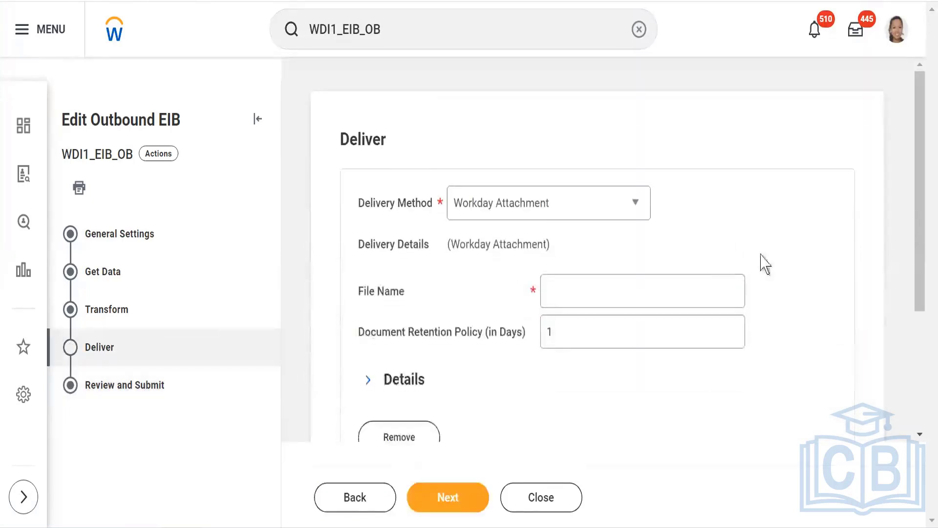
pyautogui.moveTo(919, 150); pyautogui.dragTo(919, 193)
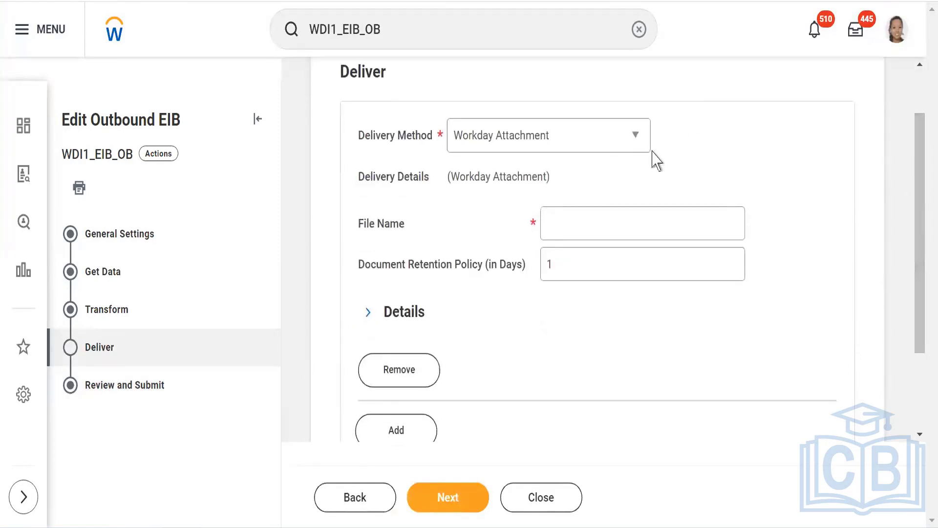
pyautogui.click(620, 146)
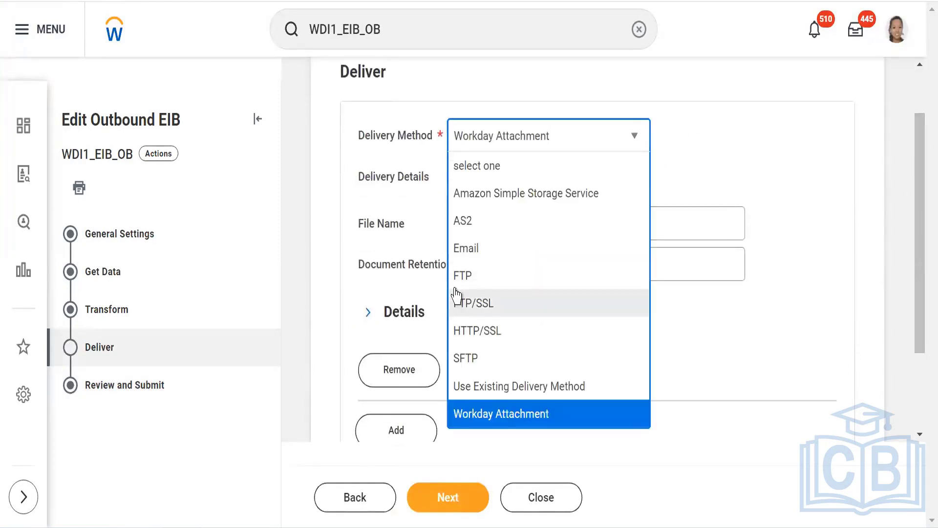
pyautogui.click(457, 274)
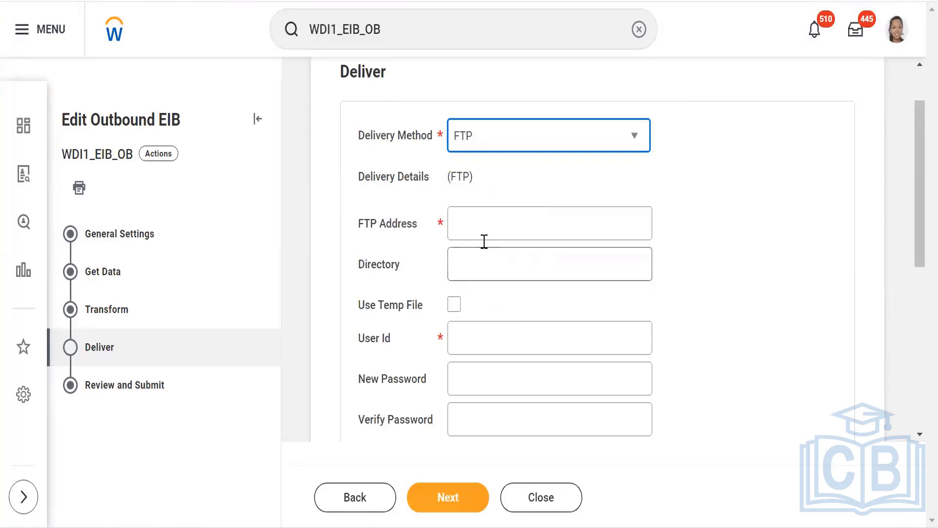
# Examine the FTP delivery fields, including FTP Address, Directory, User Id, password and File Name
pyautogui.click(460, 222)
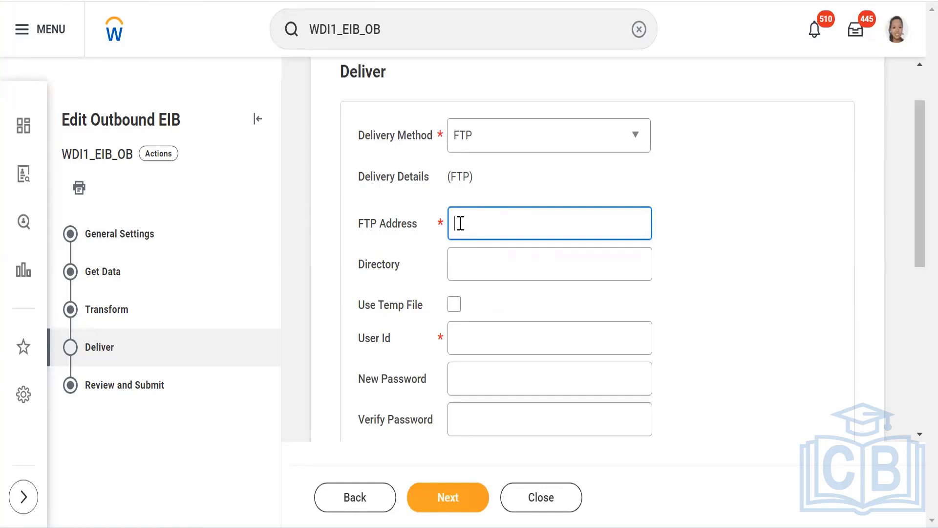
pyautogui.click(471, 272)
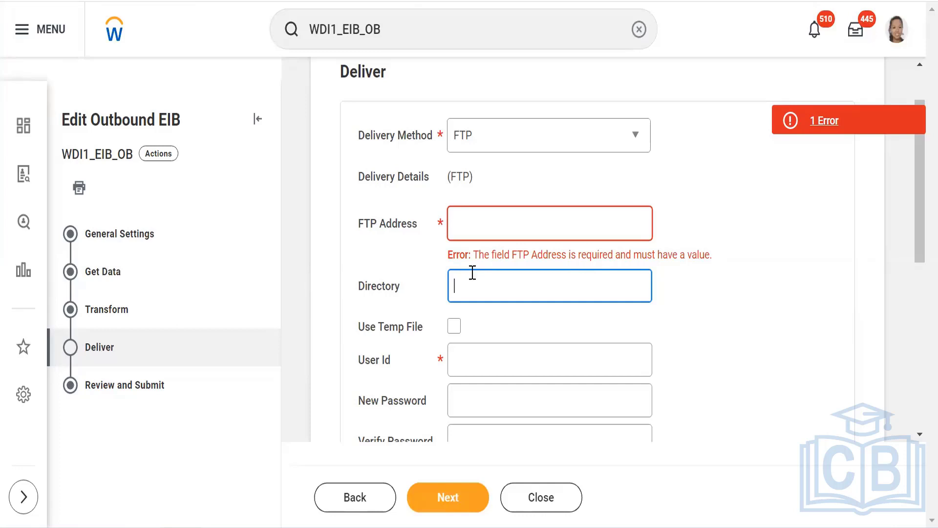
pyautogui.click(758, 292)
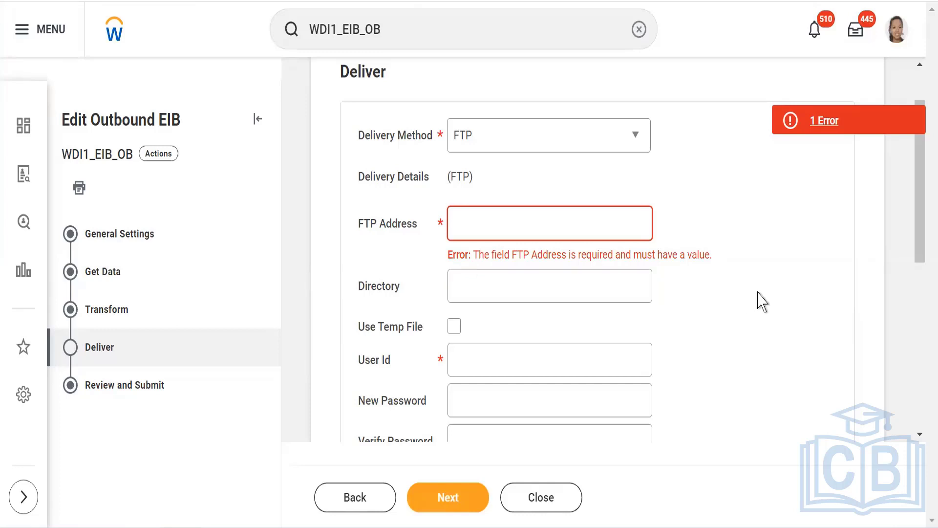
pyautogui.scroll(-3, 758, 292)
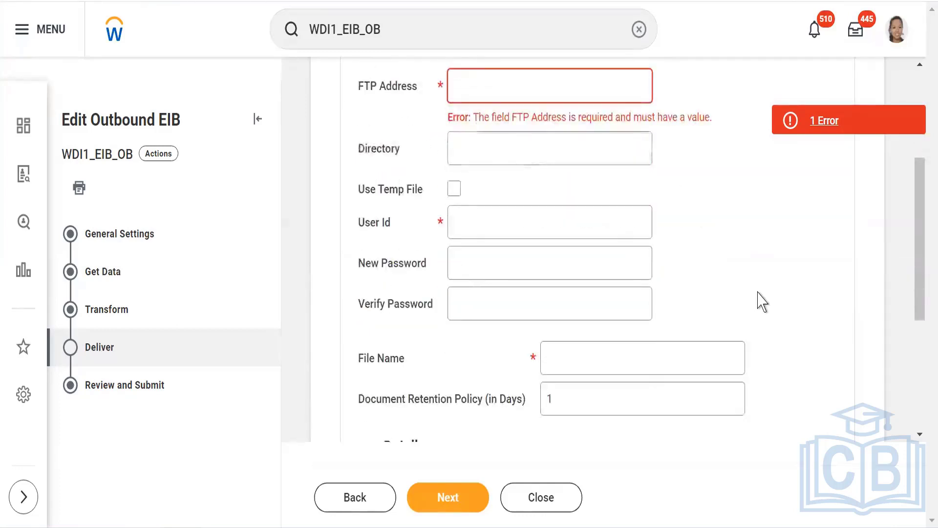
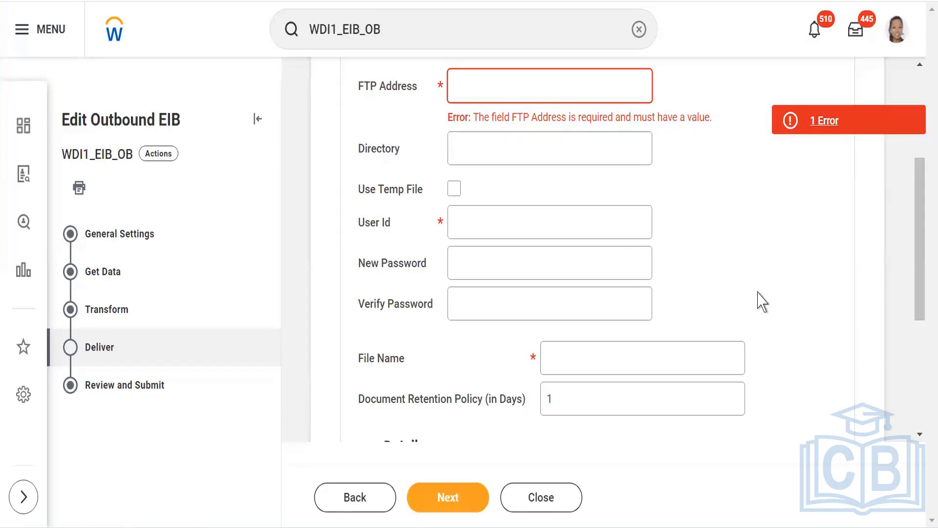
pyautogui.scroll(4, 763, 302)
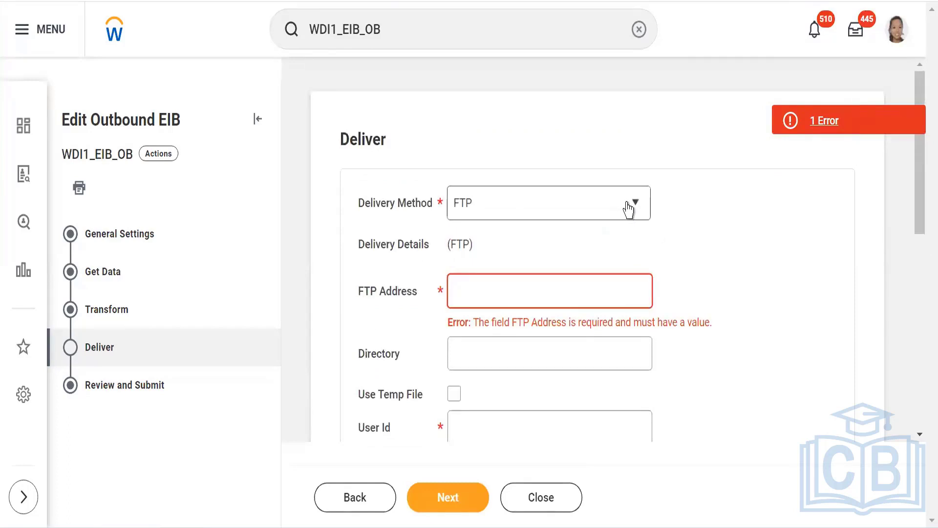
# Review the available delivery methods and switch the Delivery Method to FTP/SSL
pyautogui.click(629, 210)
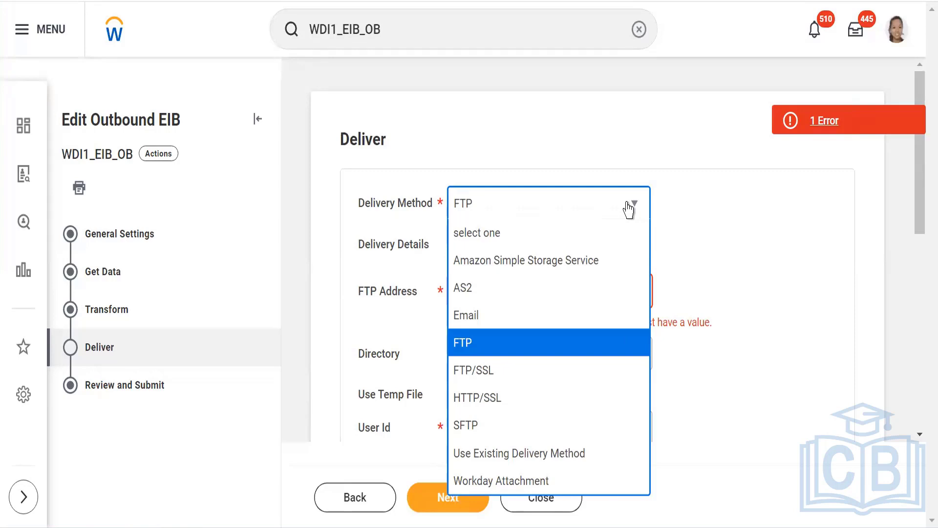
pyautogui.click(812, 237)
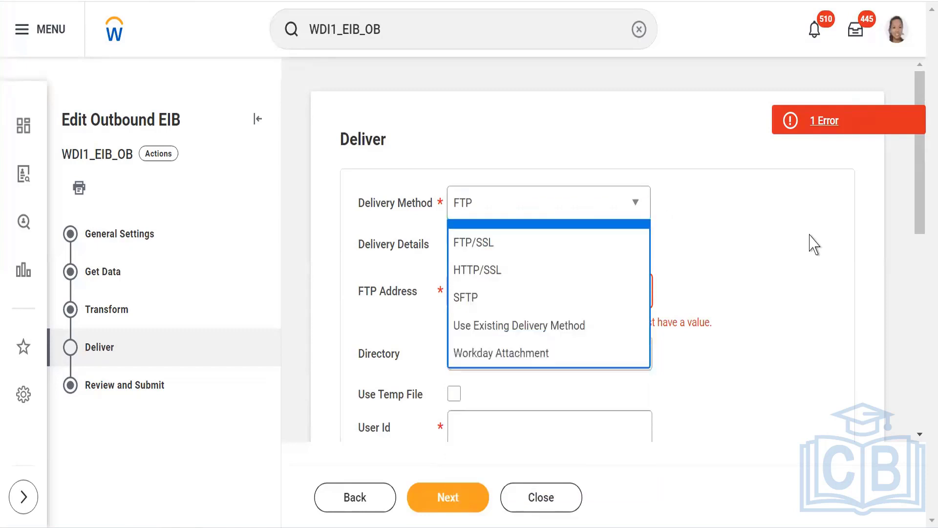
pyautogui.click(464, 295)
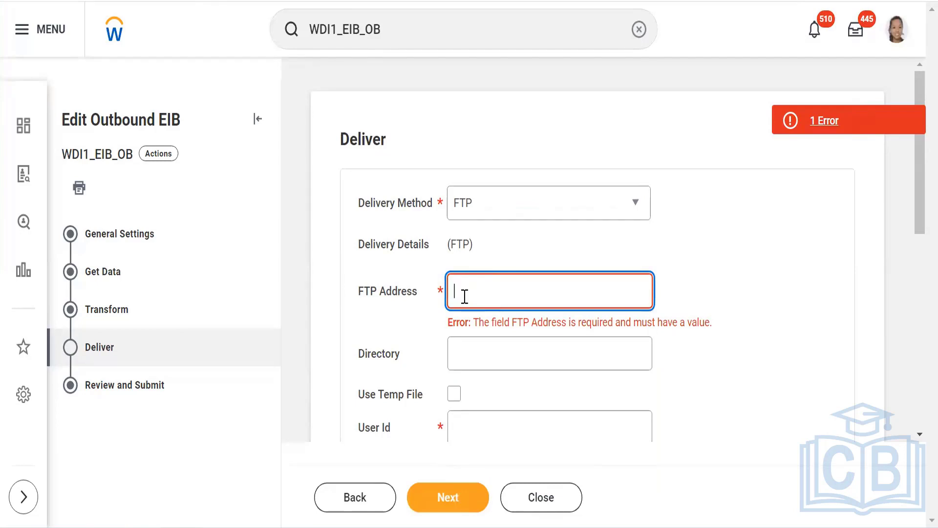
pyautogui.click(637, 206)
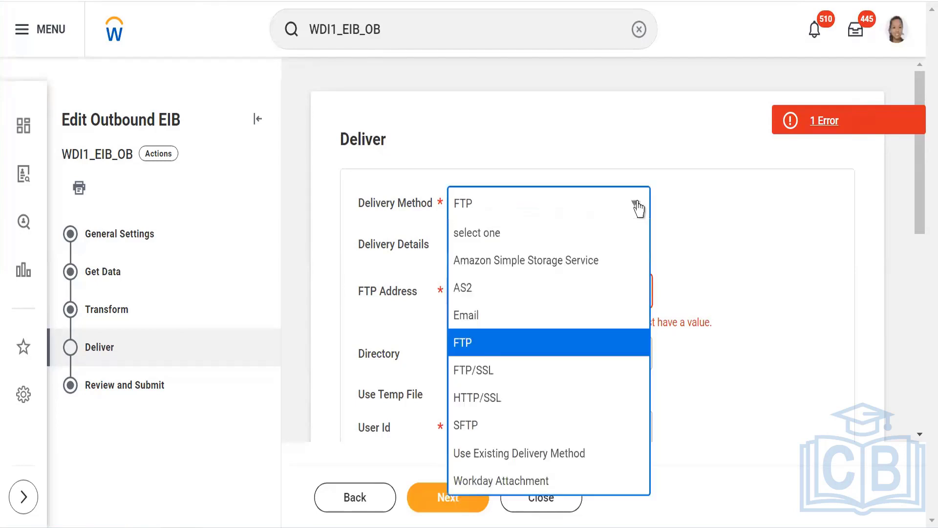
pyautogui.click(478, 375)
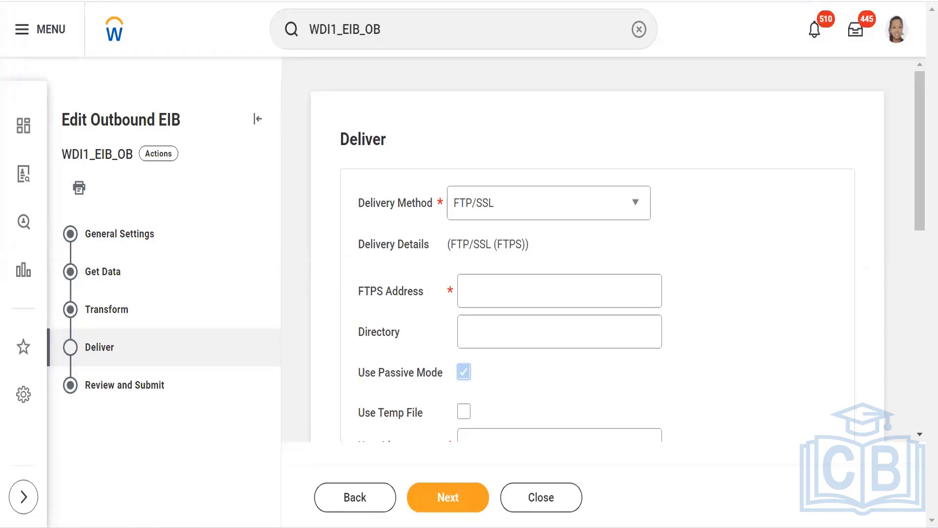
# View the Workday site's security certificate and examine the common name and organization it was issued to
pyautogui.click(93, 1)
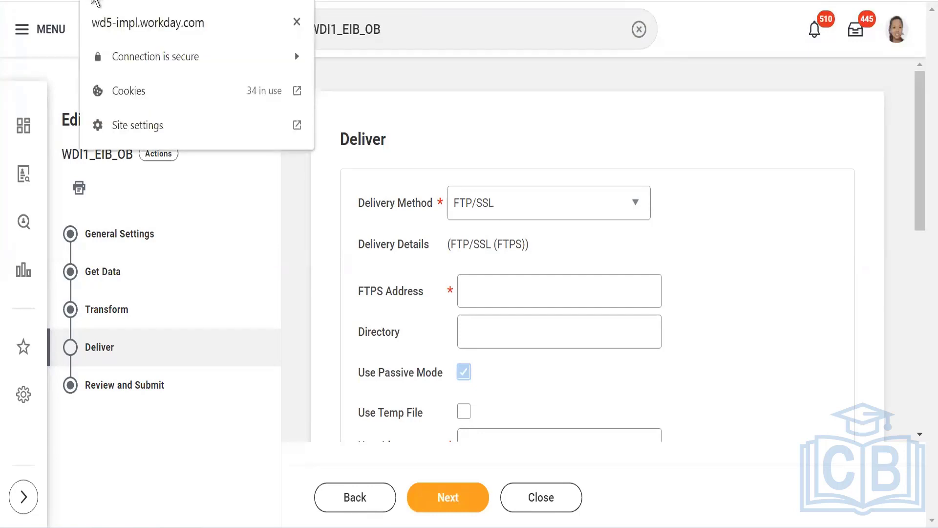
pyautogui.click(137, 59)
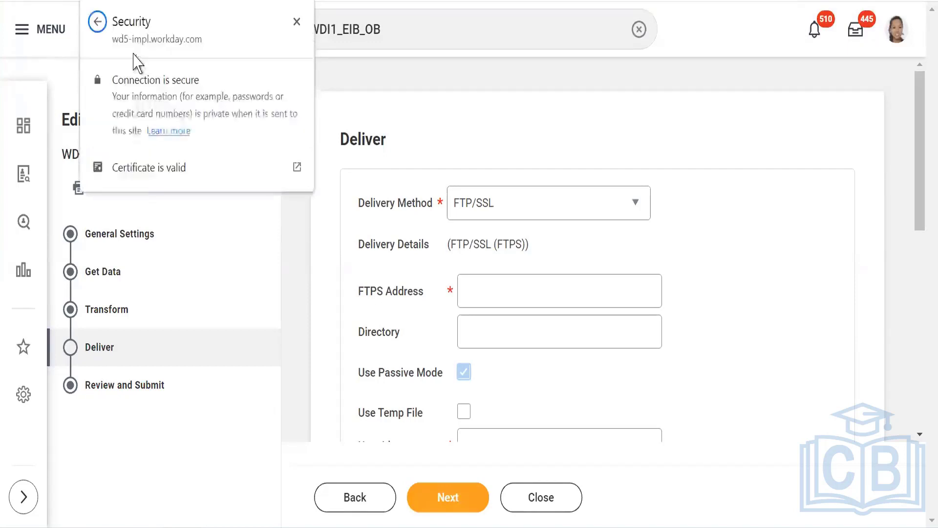
pyautogui.click(123, 172)
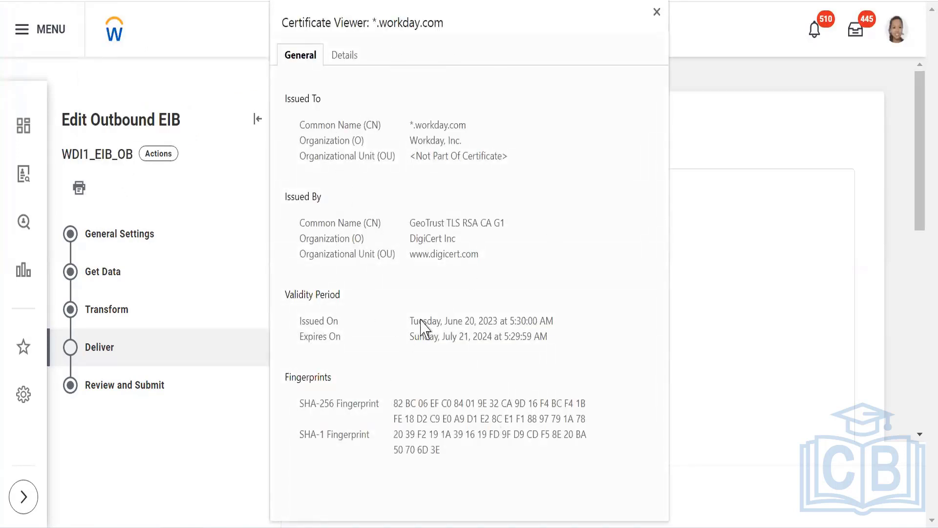
pyautogui.doubleClick(421, 125)
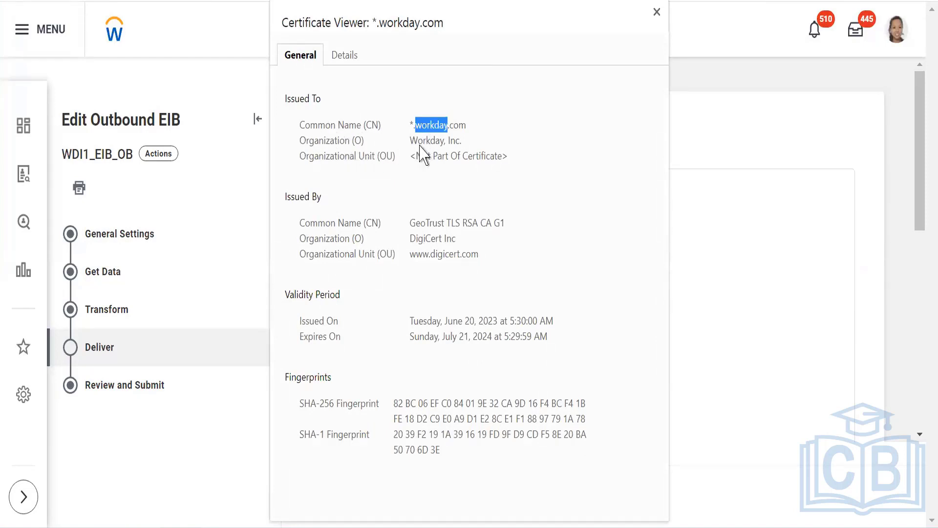
pyautogui.click(426, 146)
pyautogui.tripleClick(425, 144)
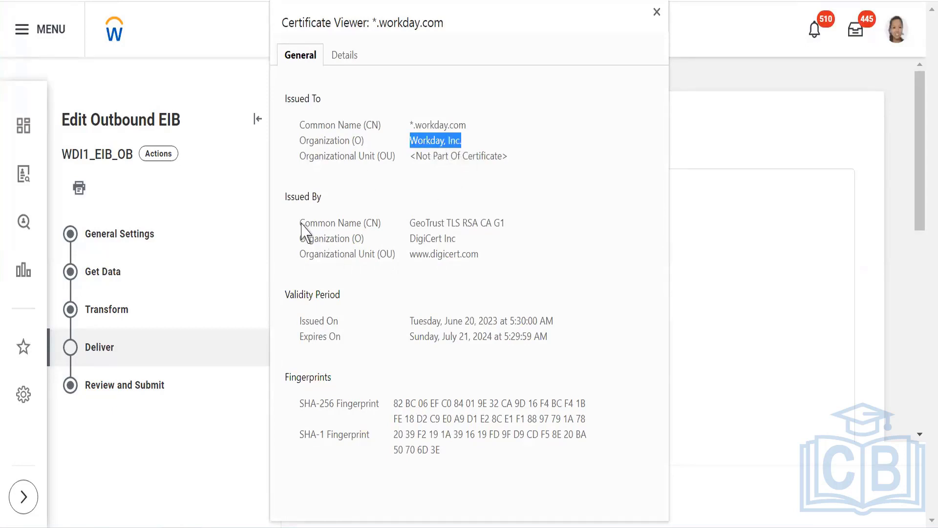
# Examine the certificate's Issued By section, covering the issuer's common name, organization and organizational unit
pyautogui.moveTo(410, 224); pyautogui.dragTo(509, 231)
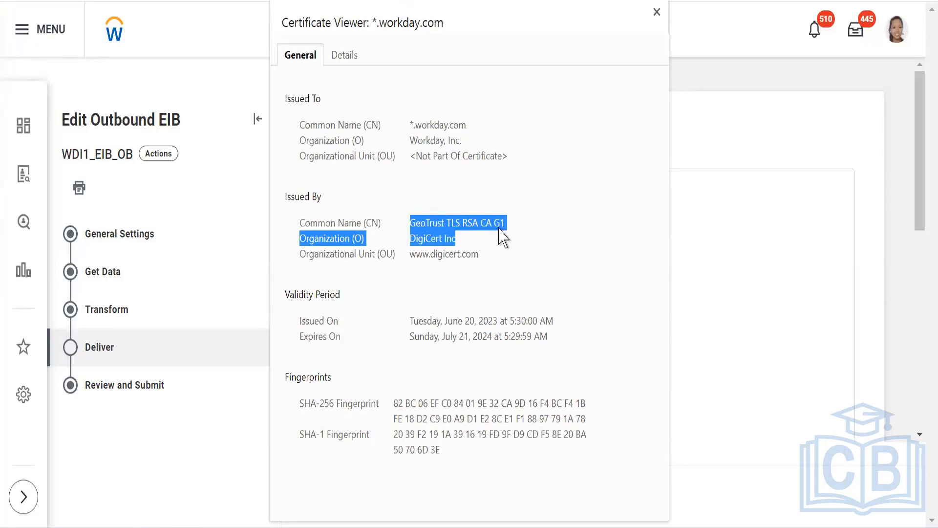
pyautogui.click(374, 254)
pyautogui.tripleClick(374, 254)
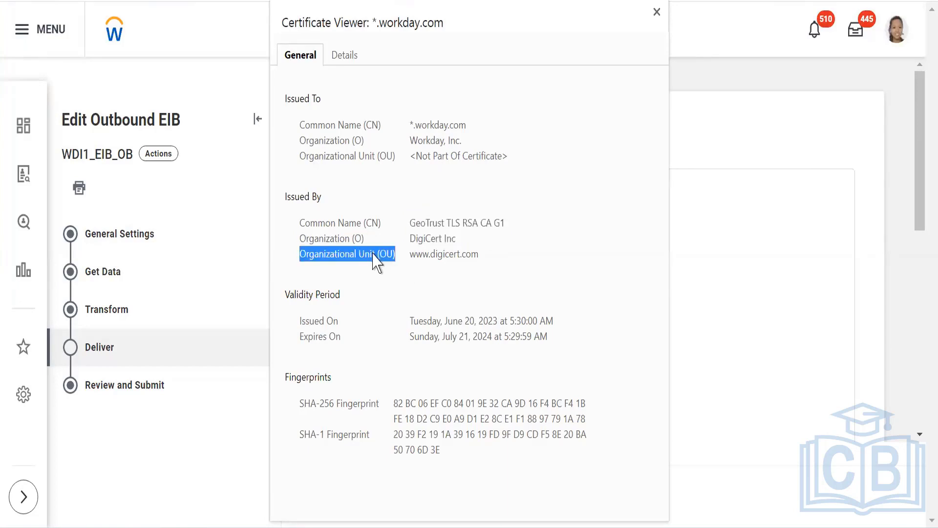
pyautogui.tripleClick(299, 223)
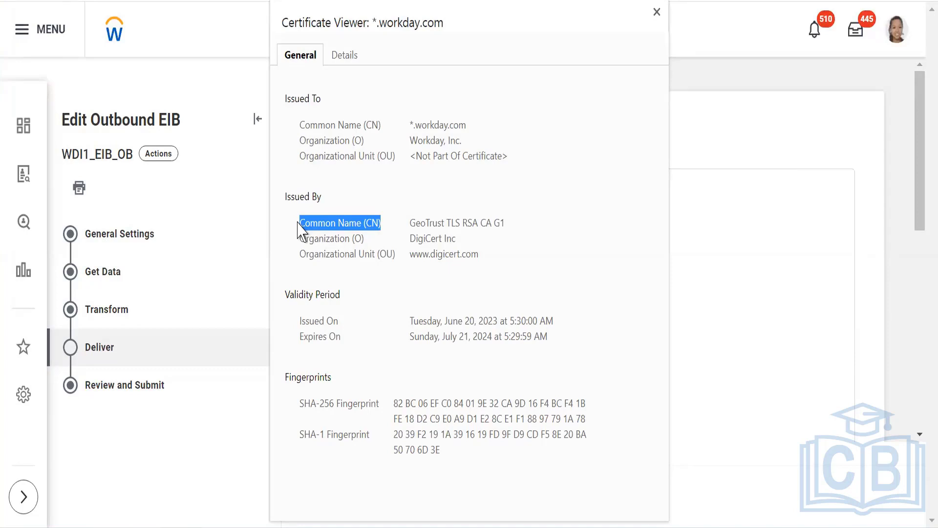
# Examine the certificate's fingerprints and validity period, and close the certificate viewer
pyautogui.tripleClick(308, 435)
pyautogui.click(308, 403)
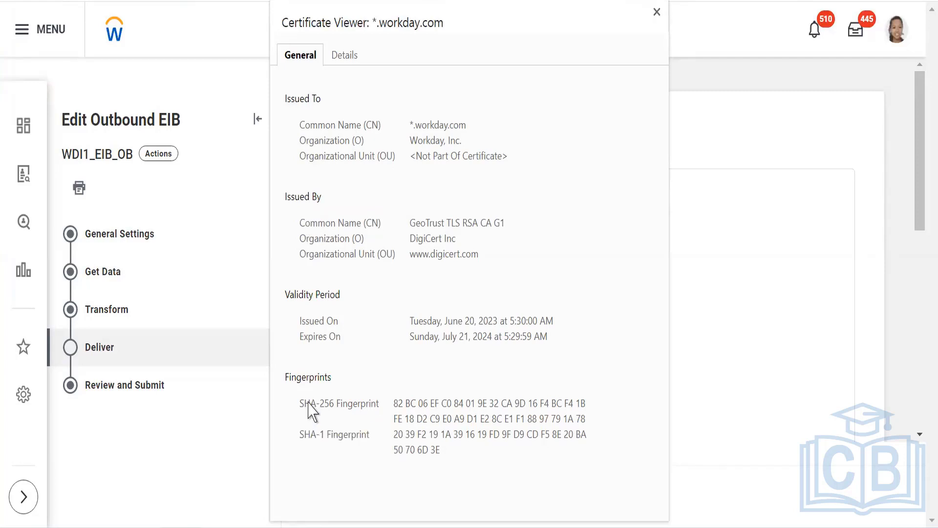
pyautogui.doubleClick(309, 404)
pyautogui.tripleClick(309, 404)
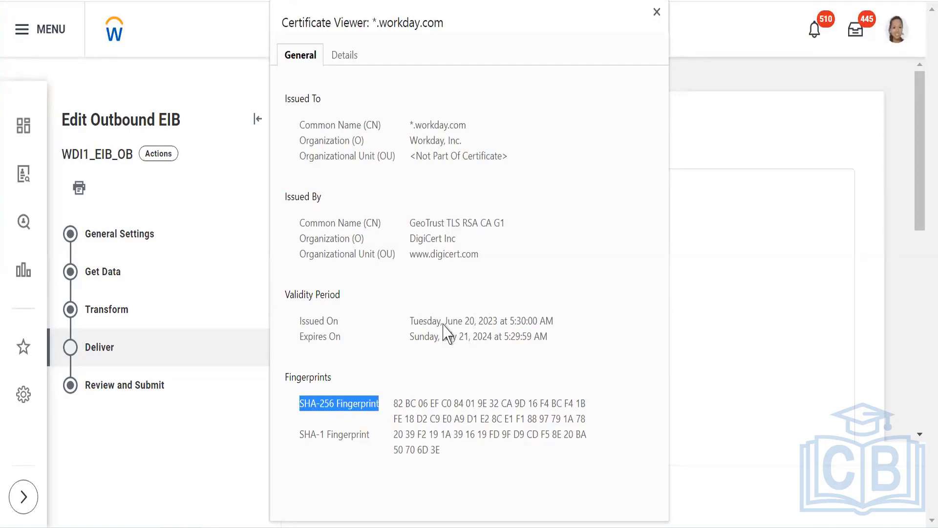
pyautogui.moveTo(443, 325); pyautogui.dragTo(505, 338)
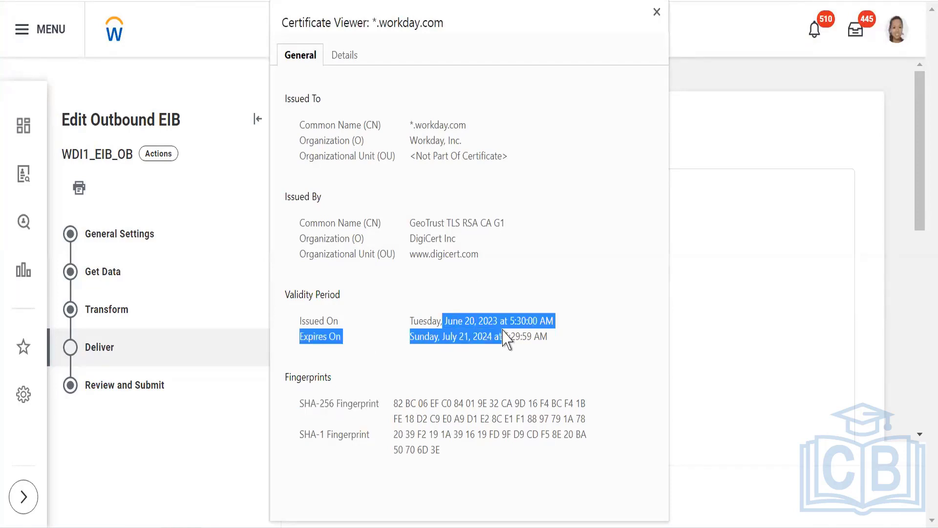
pyautogui.click(443, 342)
pyautogui.moveTo(451, 337); pyautogui.dragTo(490, 337)
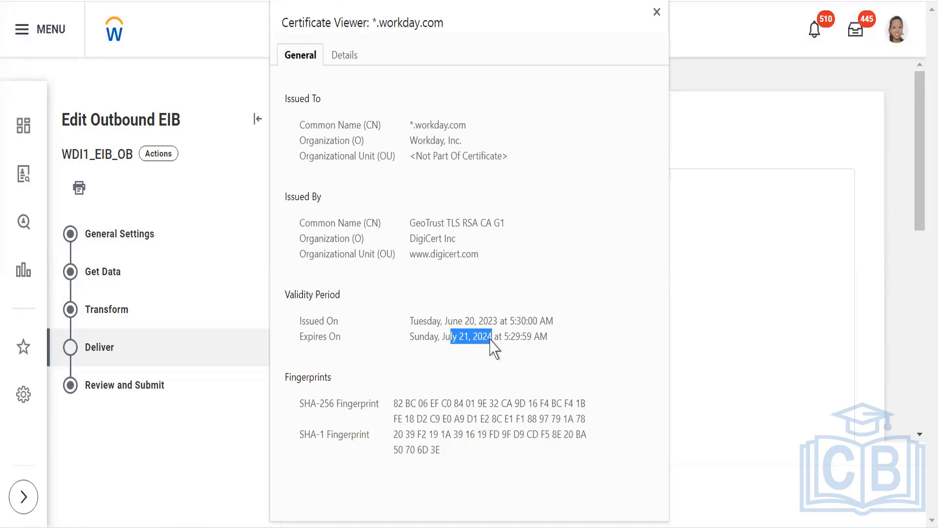
pyautogui.click(657, 12)
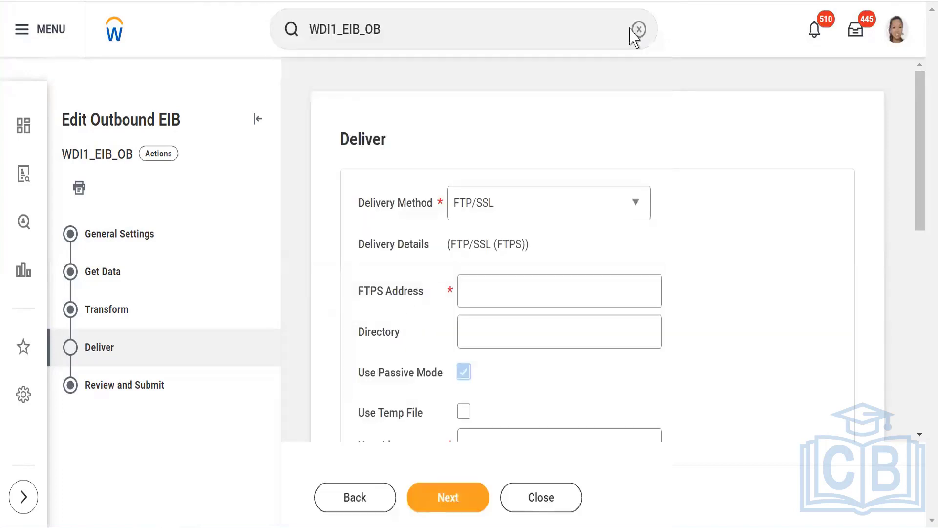
# Try ftpsi:// as the FTPS Address and examine the accepted address formats and the remaining FTP/SSL credential fields
pyautogui.click(480, 298)
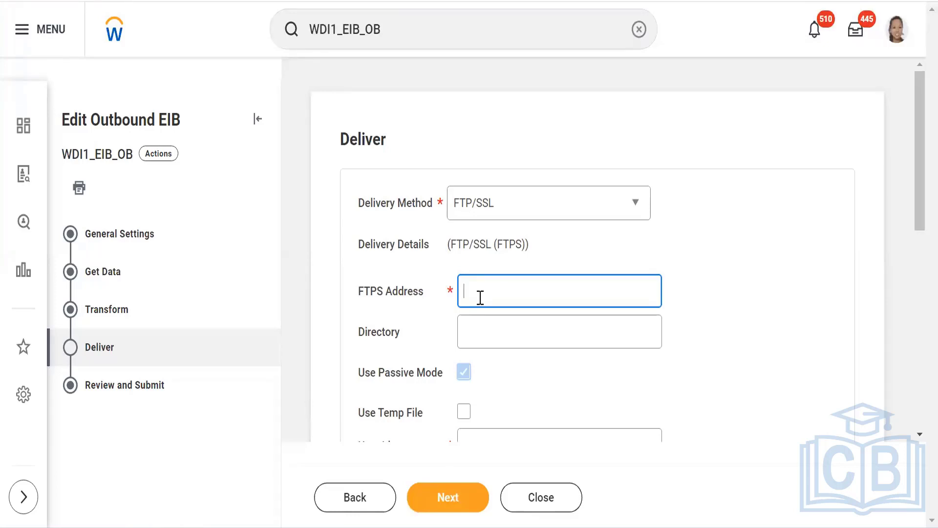
pyautogui.write('ftpsi://')
pyautogui.click(496, 383)
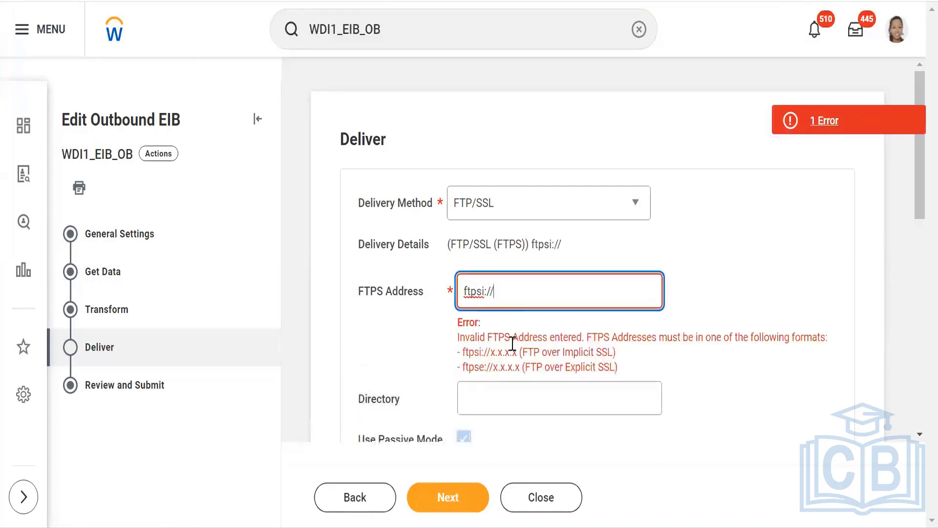
pyautogui.moveTo(462, 352); pyautogui.dragTo(521, 370)
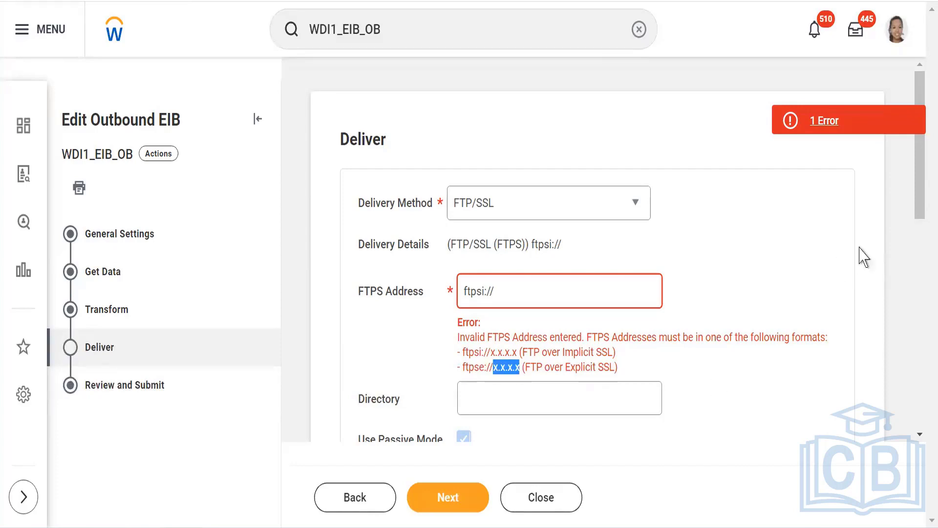
pyautogui.moveTo(922, 188); pyautogui.dragTo(913, 284)
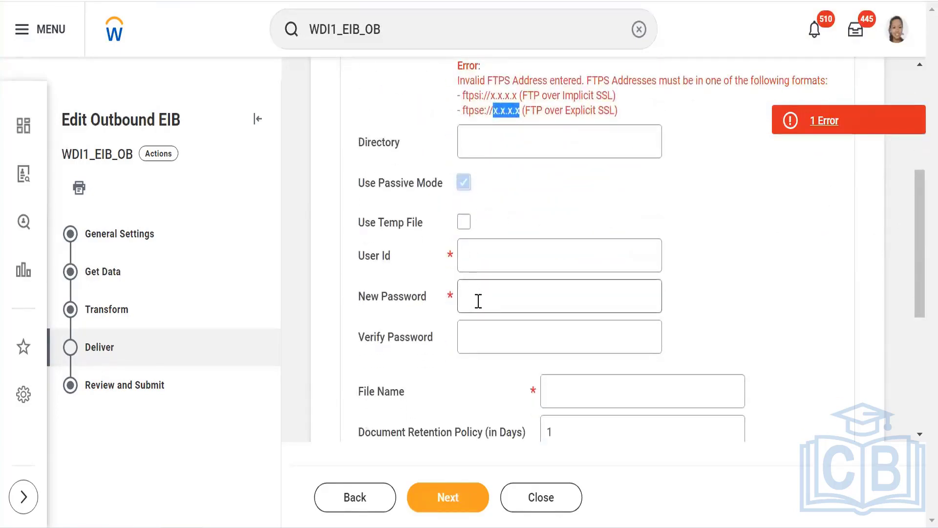
pyautogui.moveTo(922, 266); pyautogui.dragTo(916, 147)
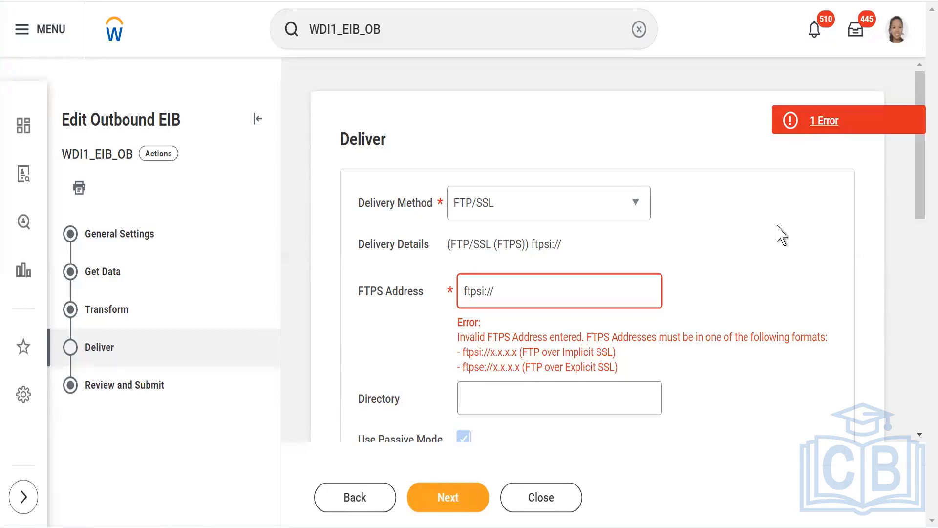
# Change the EIB's Delivery Method to HTTP/SSL
pyautogui.click(643, 213)
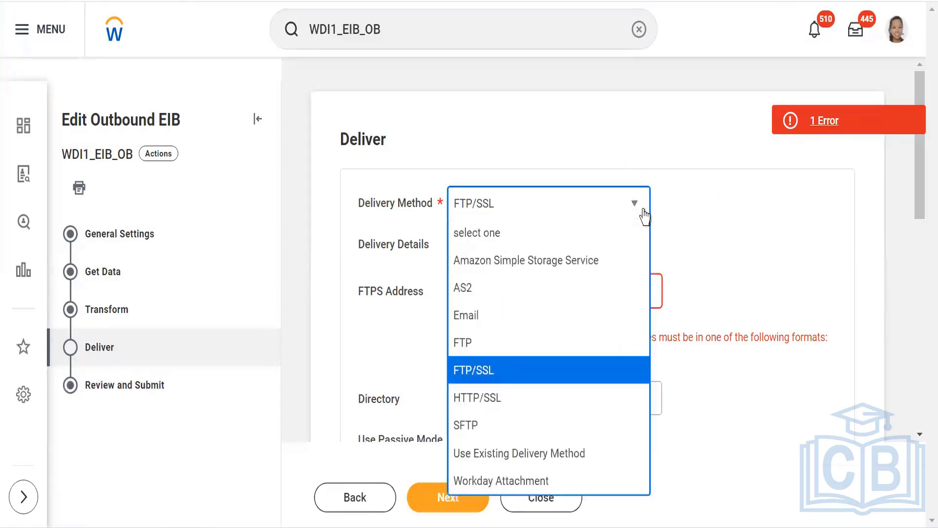
pyautogui.click(487, 406)
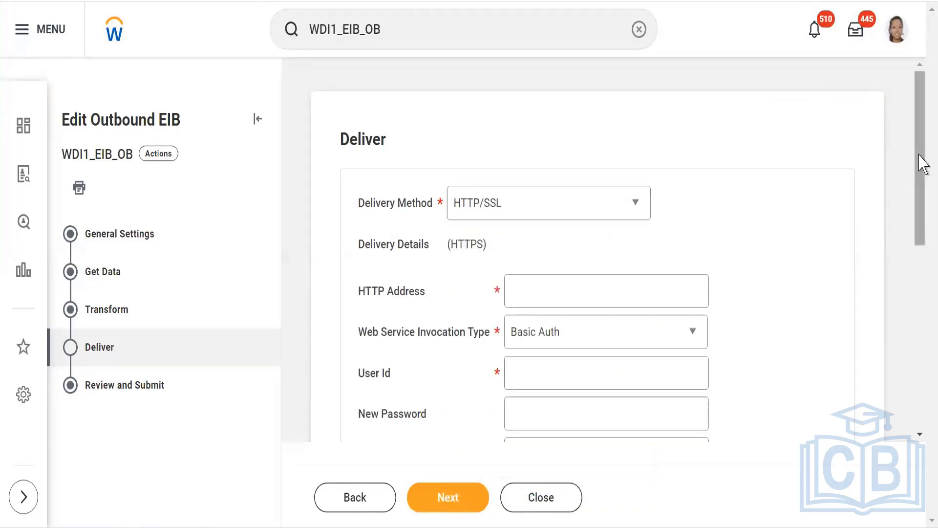
# Copy the current page's wd5-impl.workday.com URL into the HTTP Address and examine its https: prefix
pyautogui.scroll(-3, 920, 186)
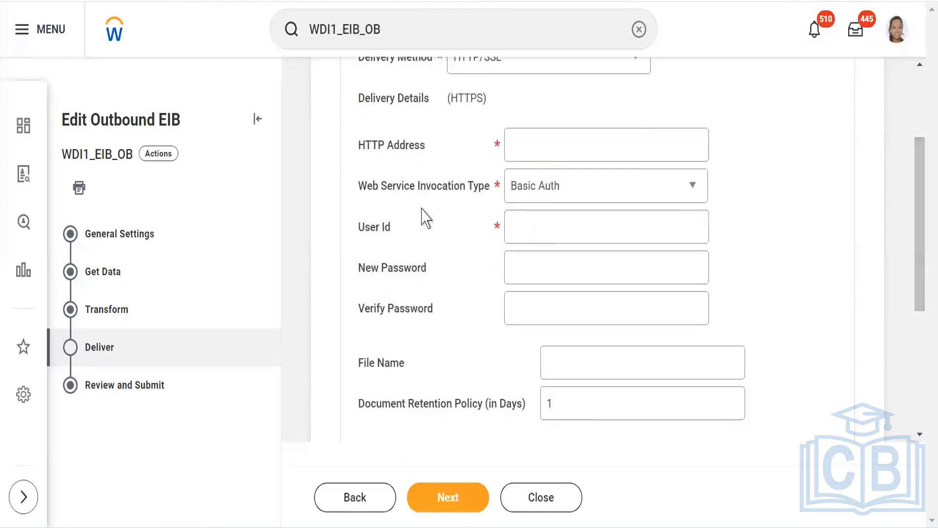
pyautogui.click(518, 143)
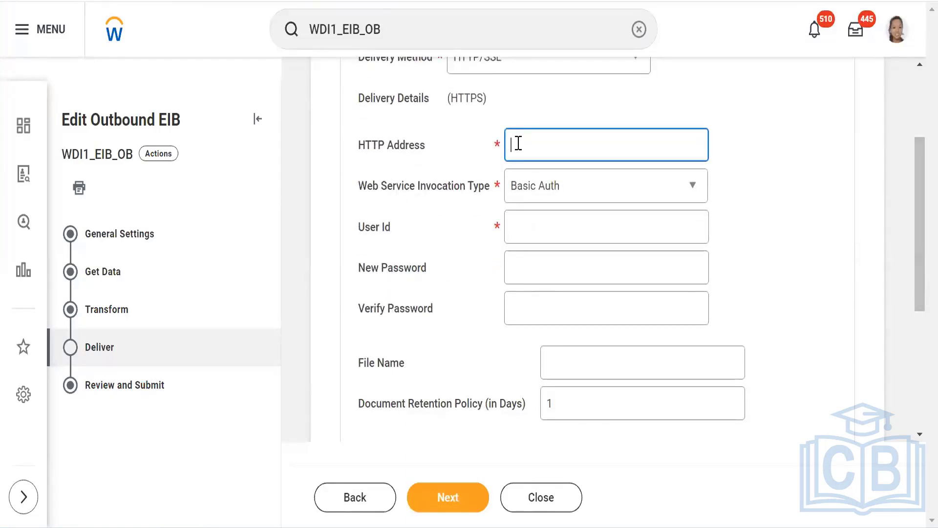
pyautogui.click(126, 2)
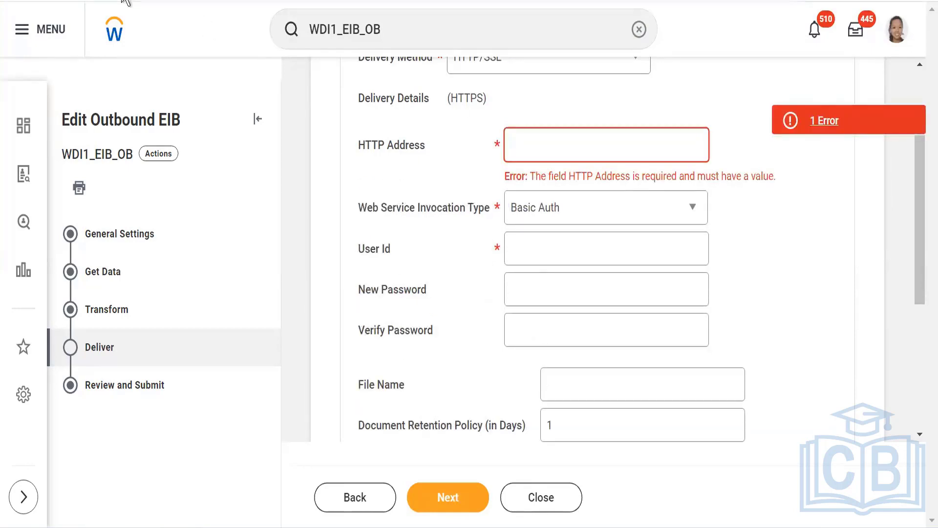
pyautogui.click(531, 155)
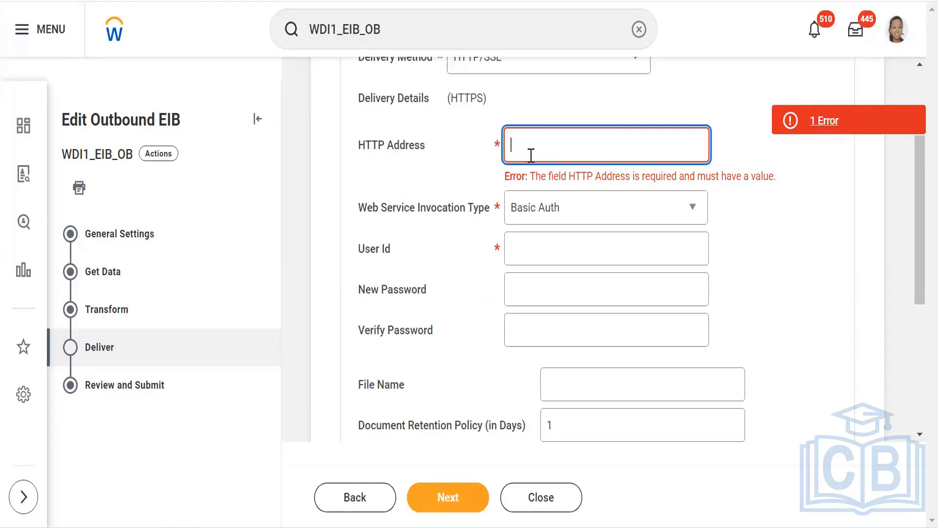
pyautogui.hotkey('ctrl', 'v')
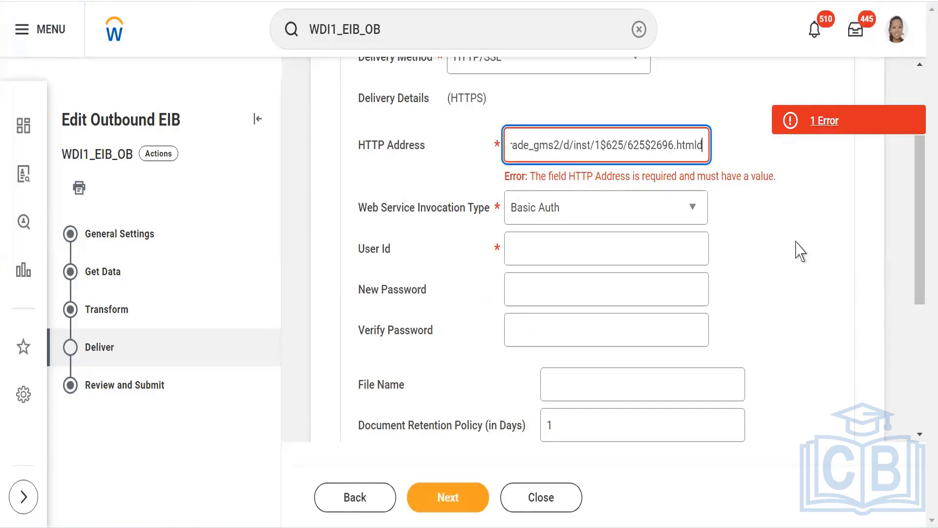
pyautogui.click(798, 252)
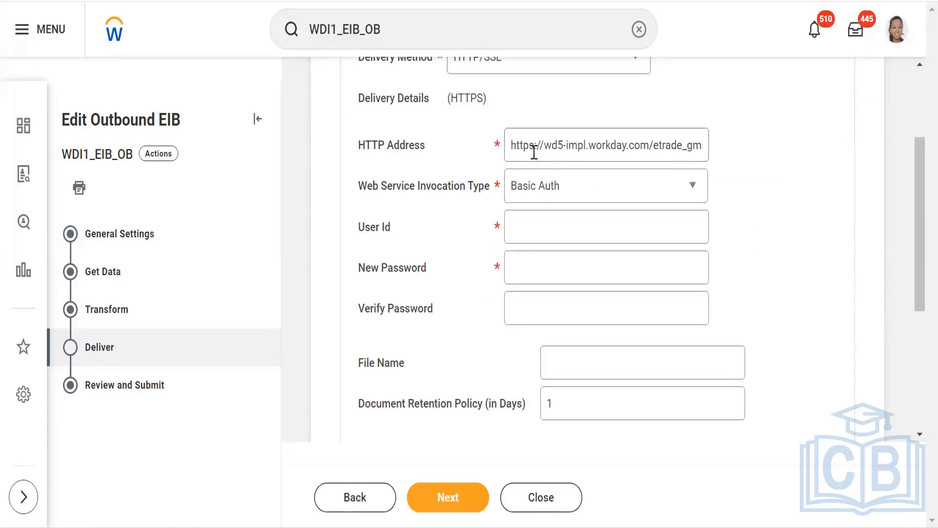
pyautogui.moveTo(510, 145); pyautogui.dragTo(538, 147)
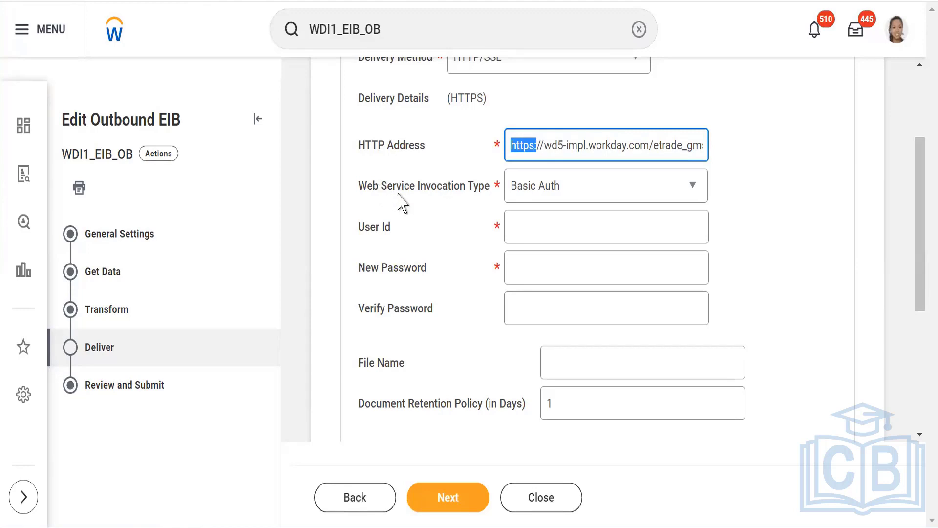
# Review the Web Service Invocation Type options, keep Basic Auth, and examine its User Id and New Password fields
pyautogui.click(573, 204)
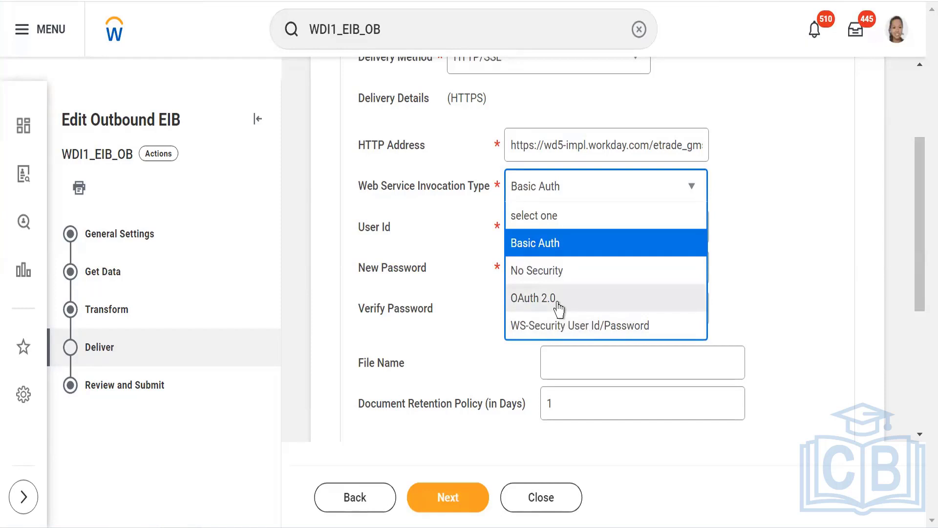
pyautogui.click(533, 254)
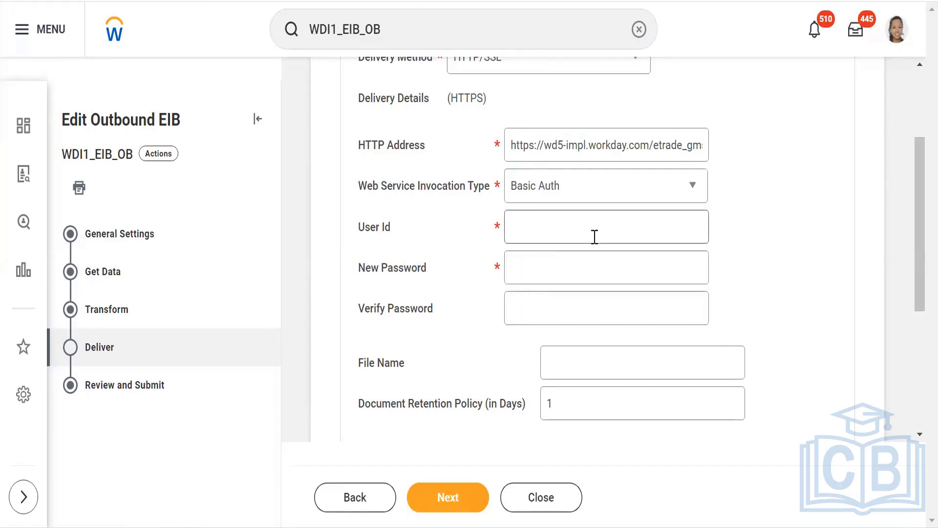
pyautogui.click(523, 224)
pyautogui.click(523, 271)
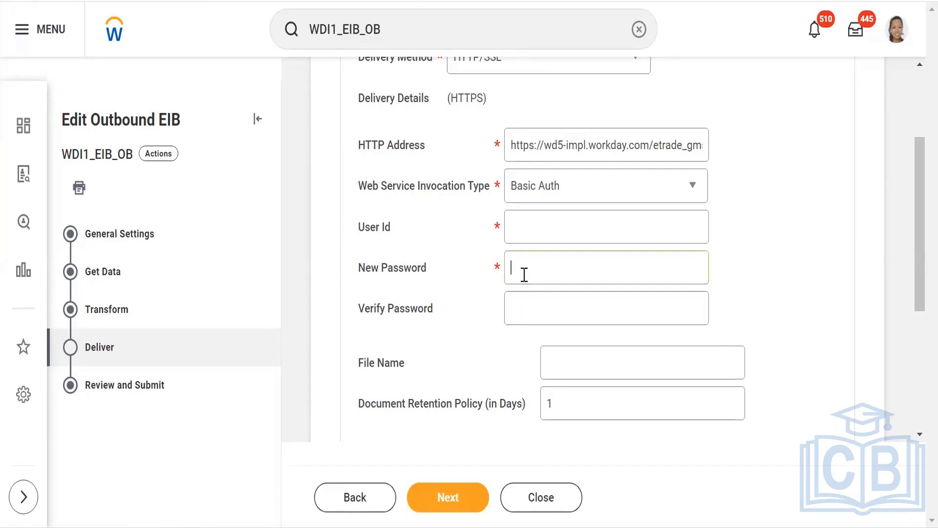
# Set the Web Service Invocation Type to No Security and check the HTTP Address field
pyautogui.click(586, 191)
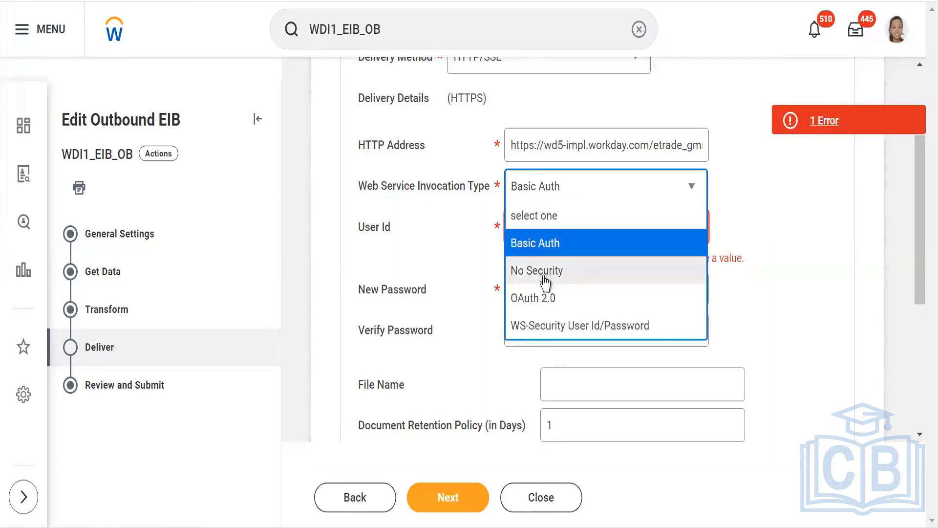
pyautogui.click(545, 283)
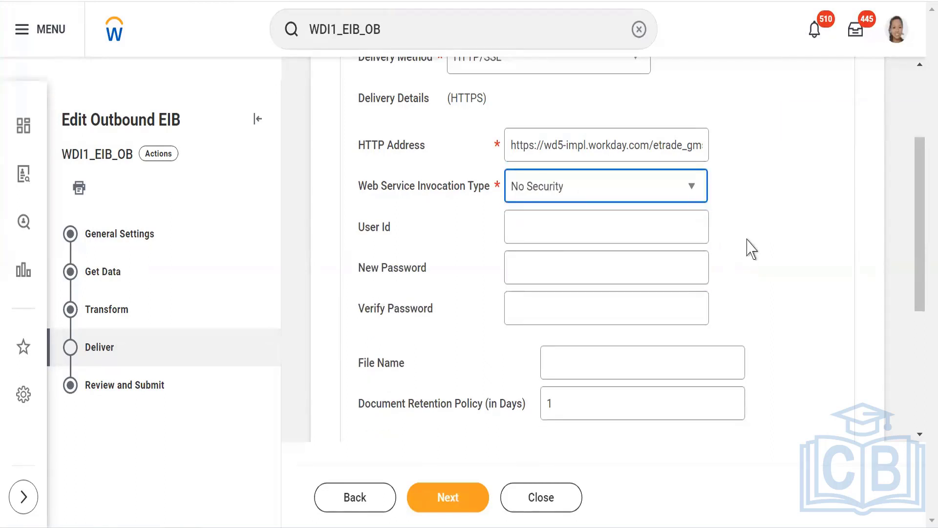
pyautogui.click(532, 150)
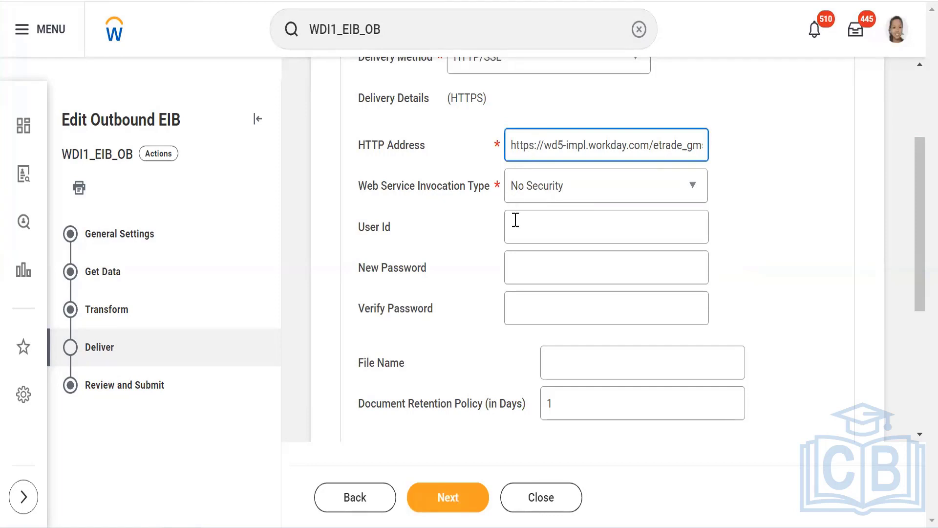
# Set the Web Service Invocation Type to OAuth 2.0 and examine its Refresh Token URL, Client ID and Client Secret fields
pyautogui.click(577, 199)
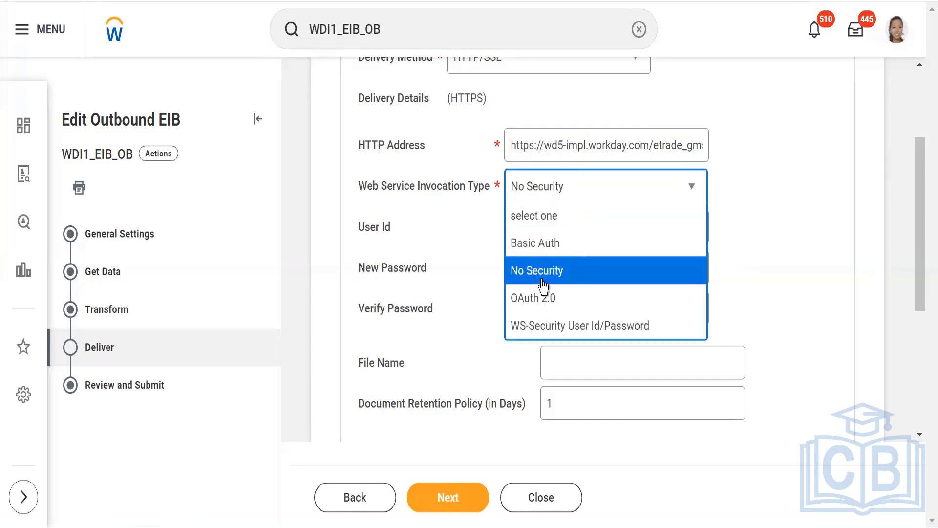
pyautogui.click(535, 307)
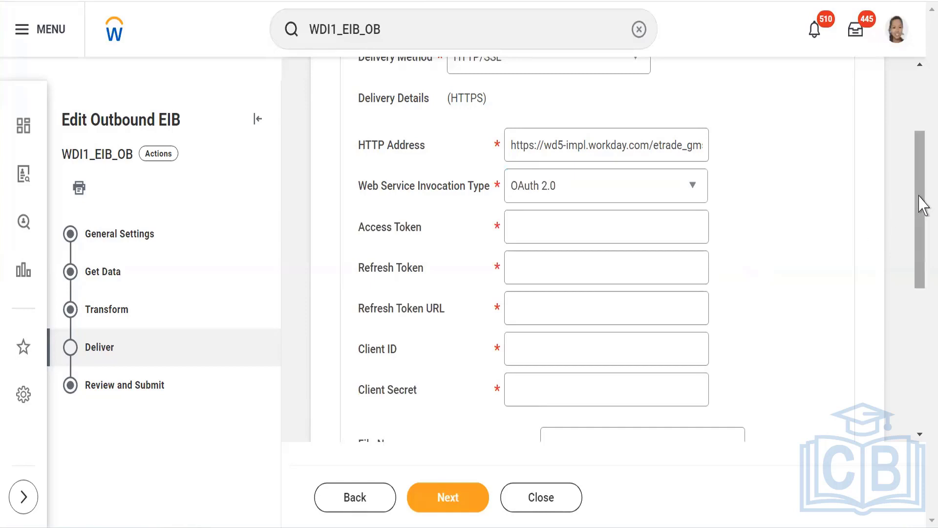
pyautogui.moveTo(919, 199); pyautogui.dragTo(921, 226)
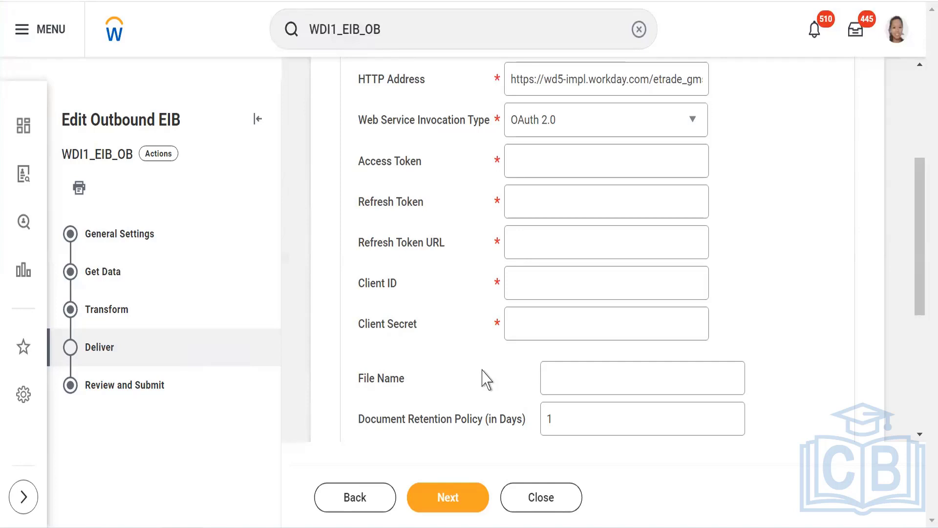
pyautogui.click(527, 243)
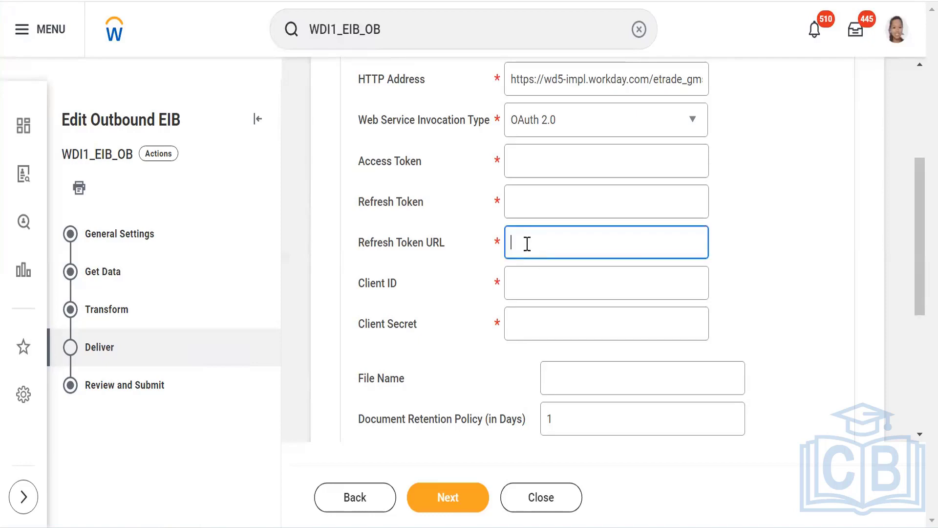
pyautogui.click(528, 280)
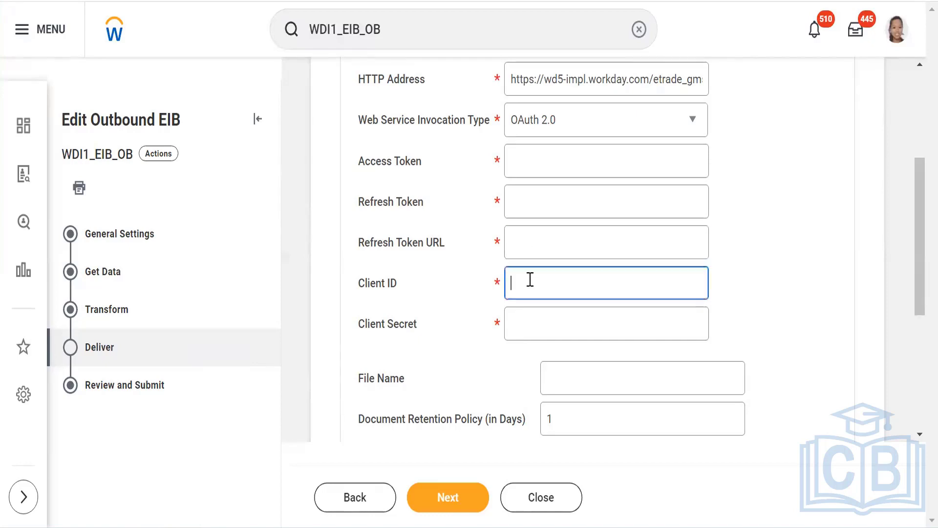
pyautogui.click(527, 341)
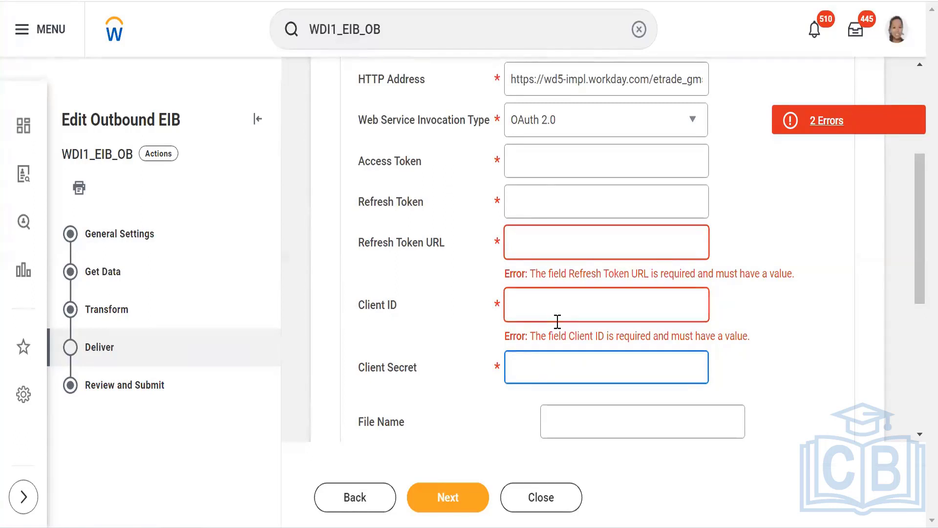
# Compare the WS-Security User Id/Password credential fields with those of OAuth 2.0, finishing with WS-Security User Id/Password as the Web Service Invocation Type
pyautogui.click(580, 135)
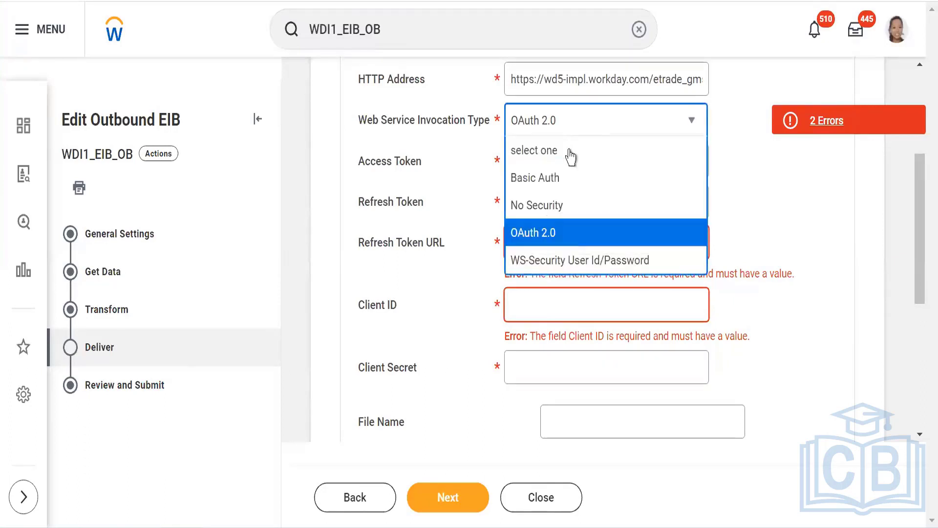
pyautogui.click(545, 263)
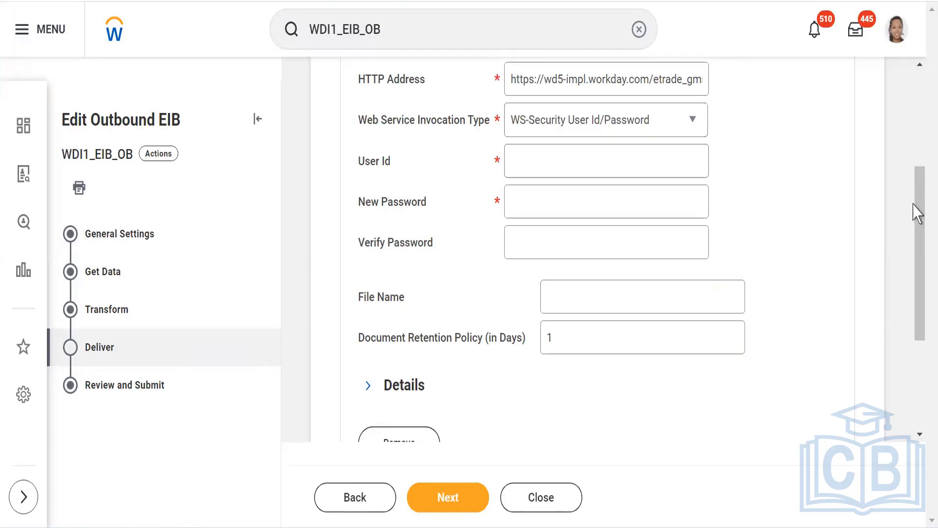
pyautogui.moveTo(922, 220); pyautogui.dragTo(918, 190)
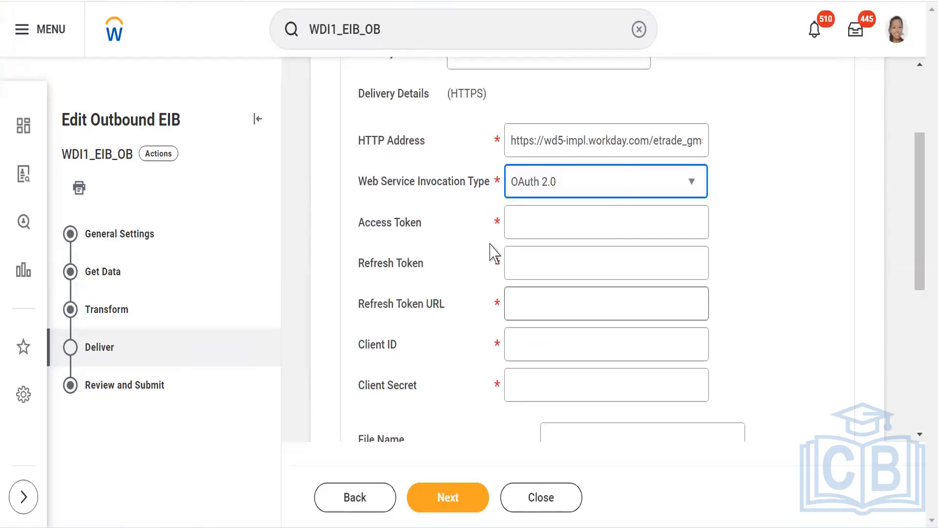
pyautogui.click(673, 182)
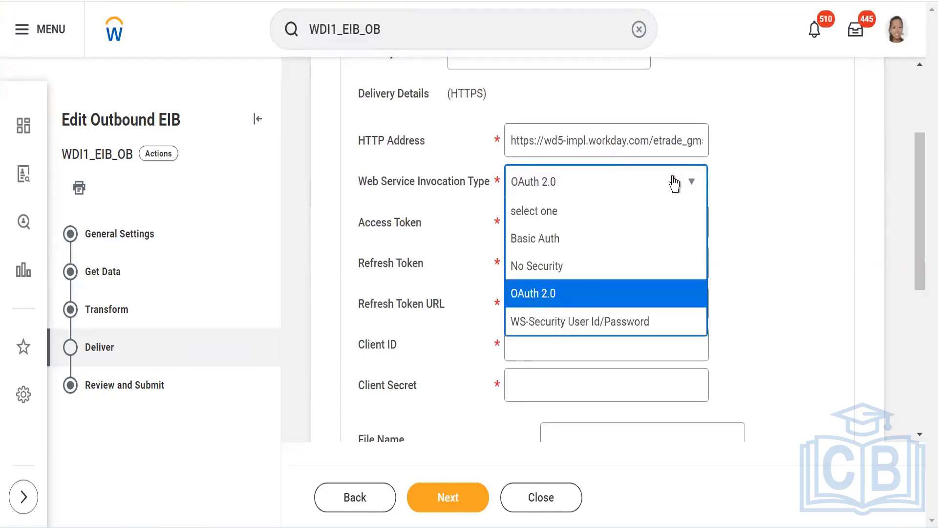
pyautogui.click(544, 325)
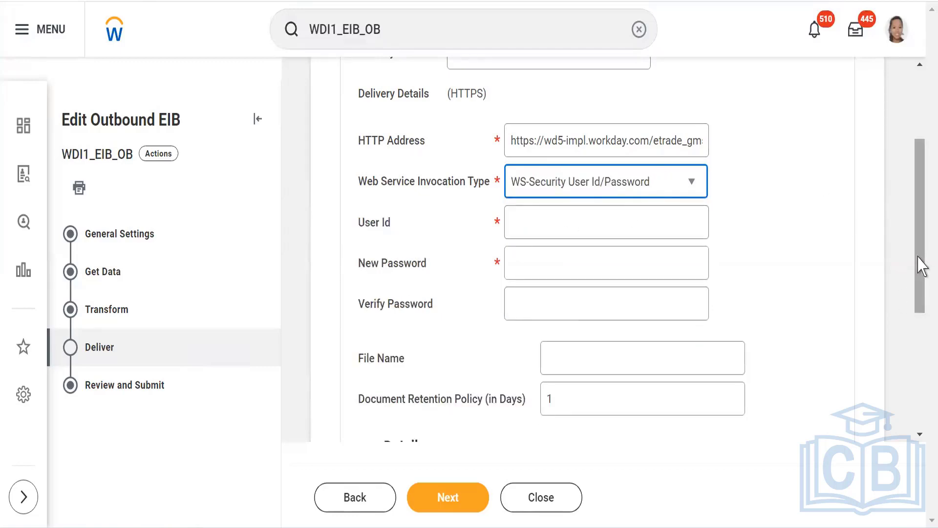
# Change the EIB's Delivery Method to SFTP
pyautogui.scroll(3, 916, 209)
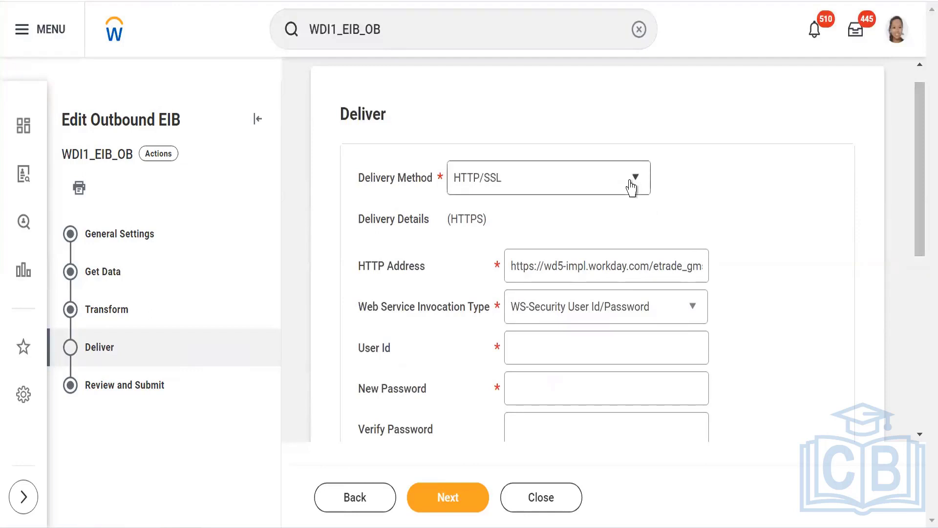
pyautogui.click(634, 185)
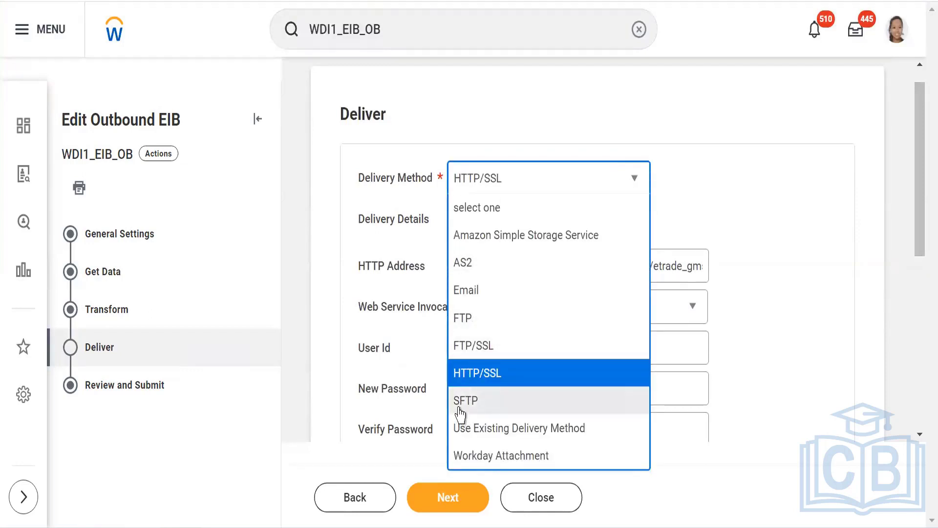
pyautogui.click(460, 408)
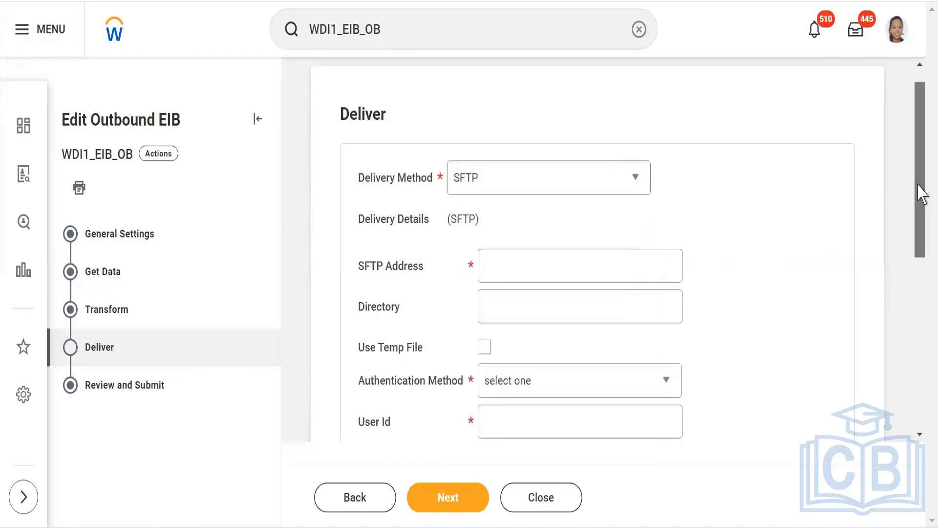
pyautogui.moveTo(917, 191)
pyautogui.mouseDown()
pyautogui.moveTo(923, 250)
pyautogui.moveTo(916, 191)
pyautogui.mouseUp()
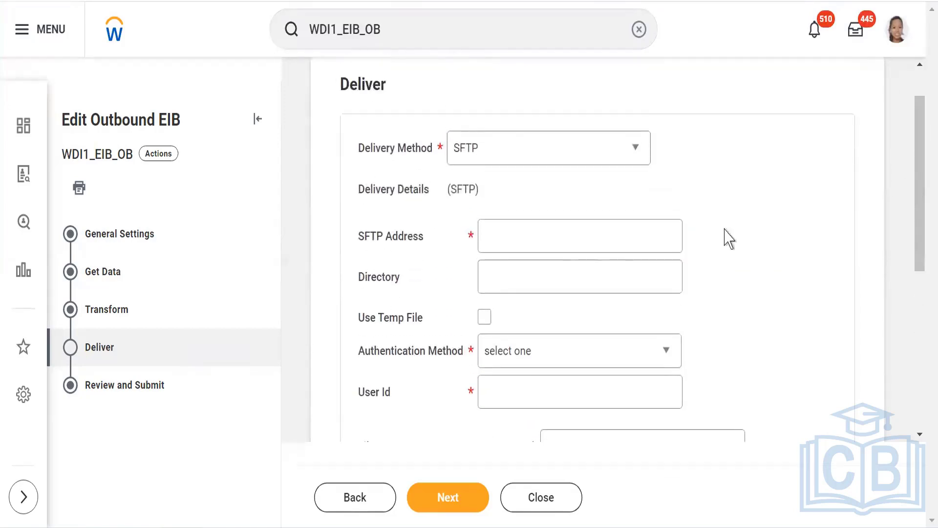
# Try sftp:// as the SFTP Address and examine the required address format
pyautogui.click(529, 244)
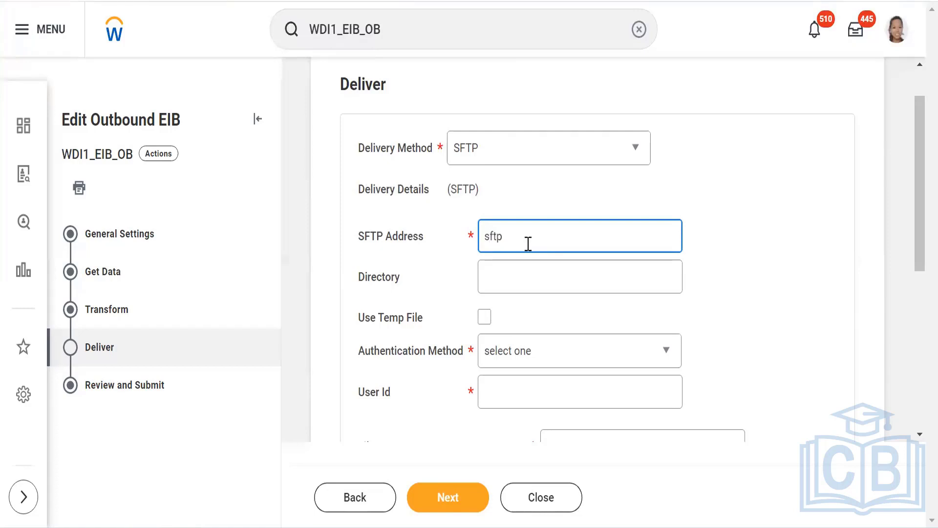
pyautogui.press('Return')
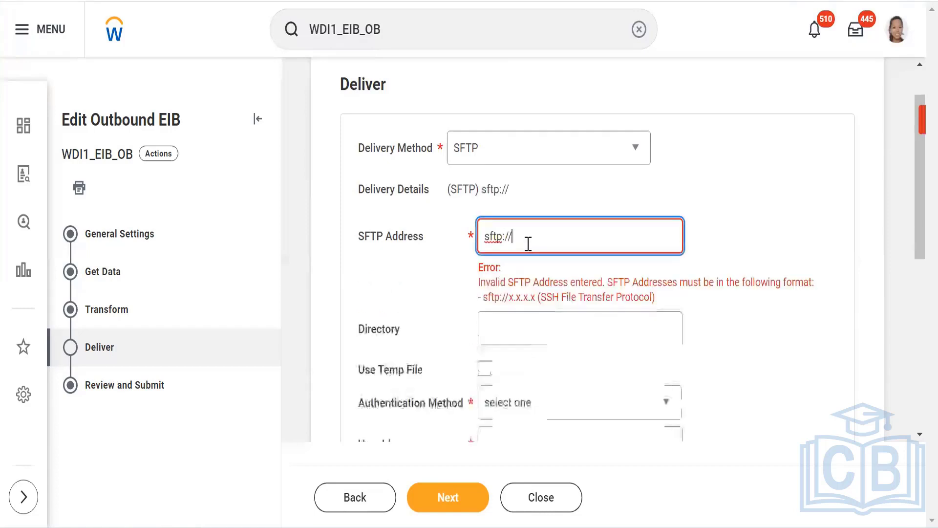
pyautogui.moveTo(483, 296); pyautogui.dragTo(535, 297)
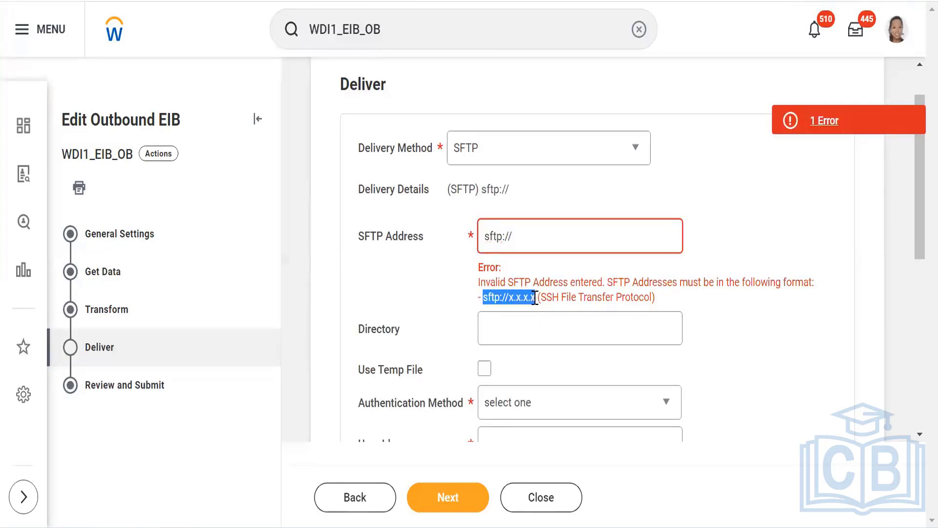
# Set the SFTP Authentication Method to Dual Authentication and examine its User Id and New Password fields
pyautogui.moveTo(922, 231); pyautogui.dragTo(922, 320)
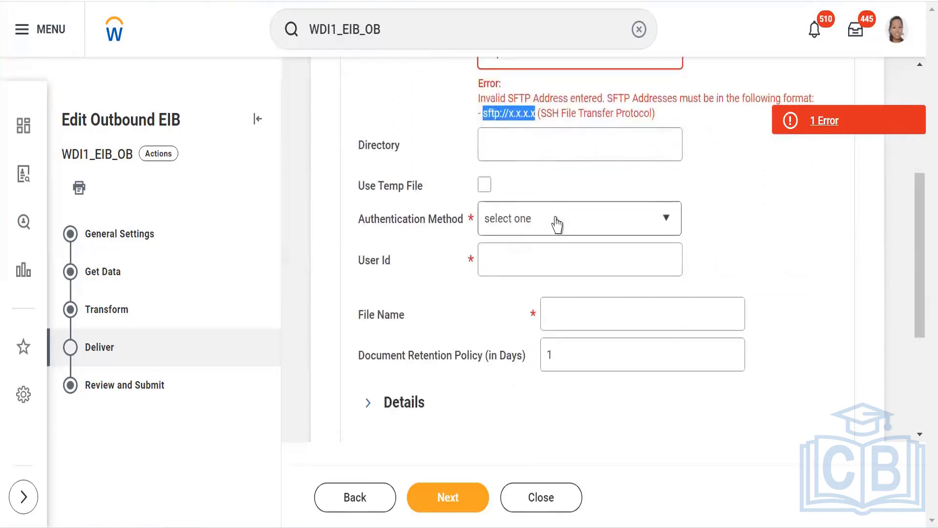
pyautogui.click(556, 221)
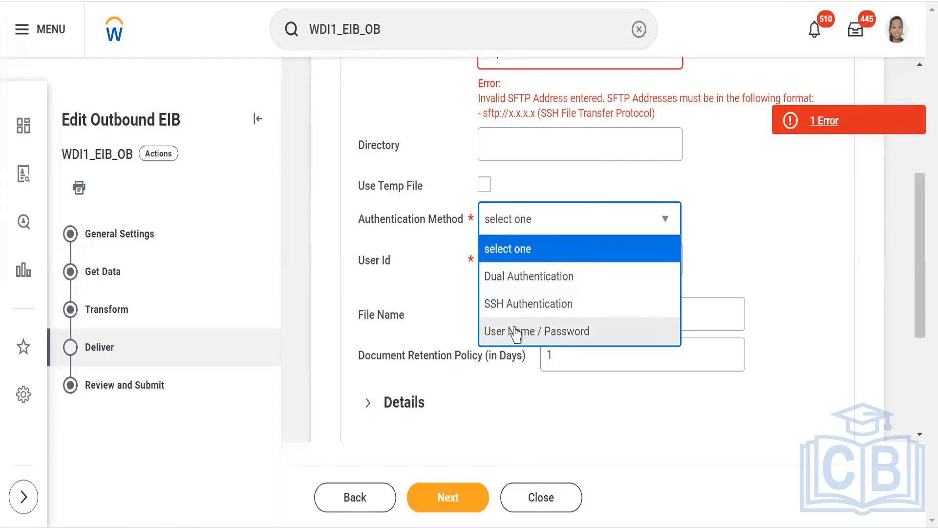
pyautogui.click(506, 278)
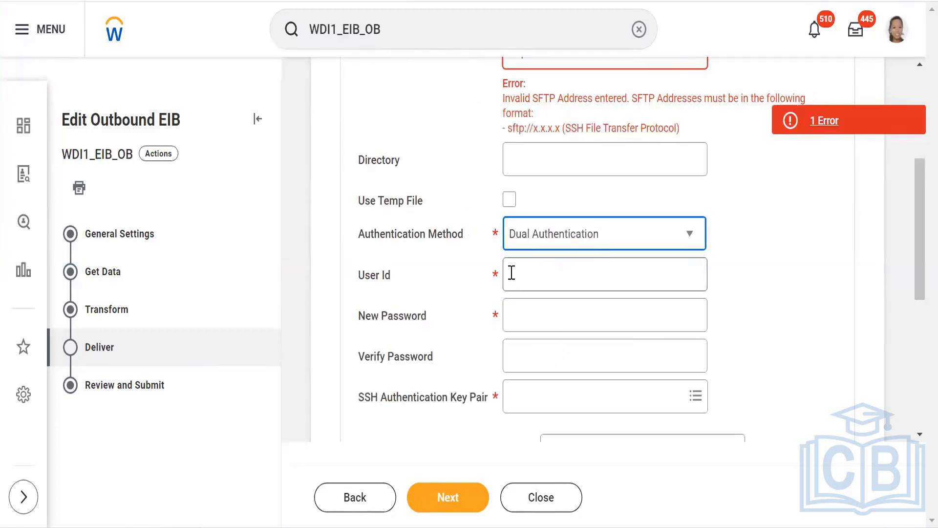
pyautogui.click(511, 273)
pyautogui.click(518, 304)
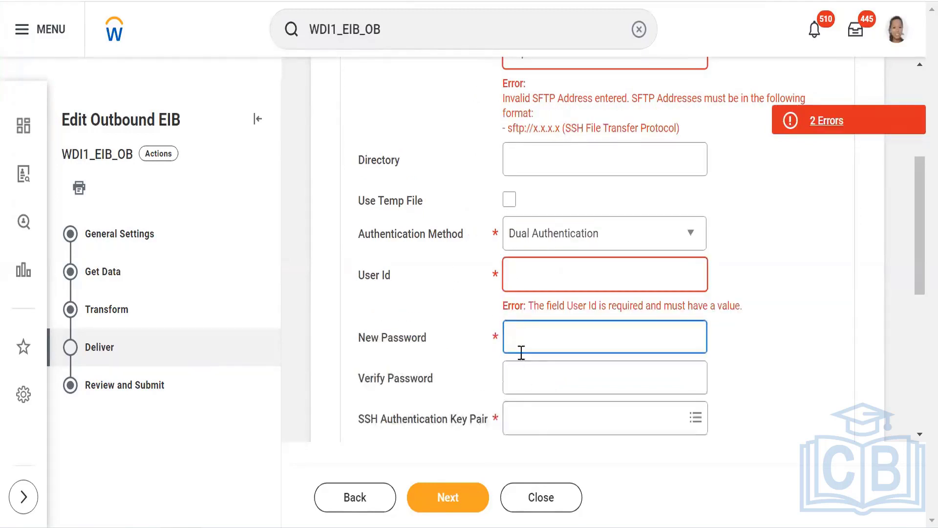
# Examine the SSH Authentication Key Pair choices offered for Dual Authentication and the field's required-value rule
pyautogui.moveTo(916, 259); pyautogui.dragTo(921, 325)
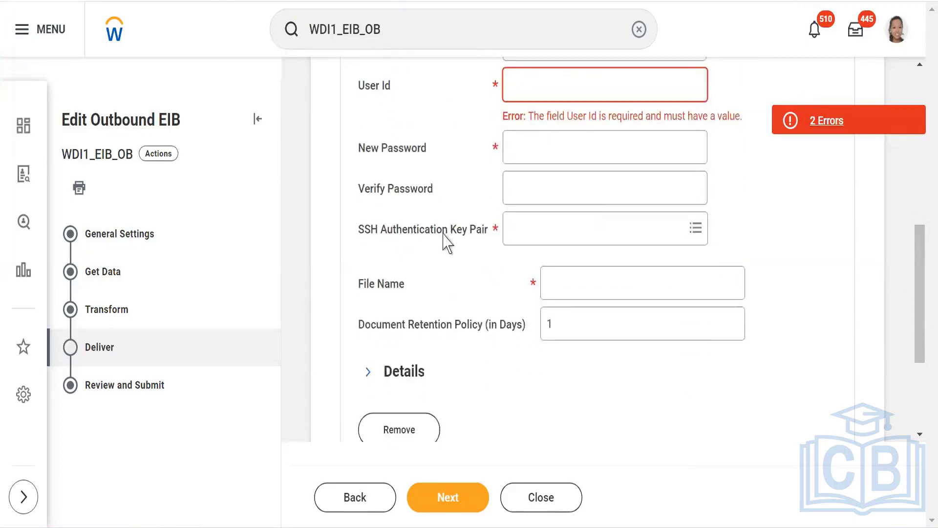
pyautogui.click(532, 240)
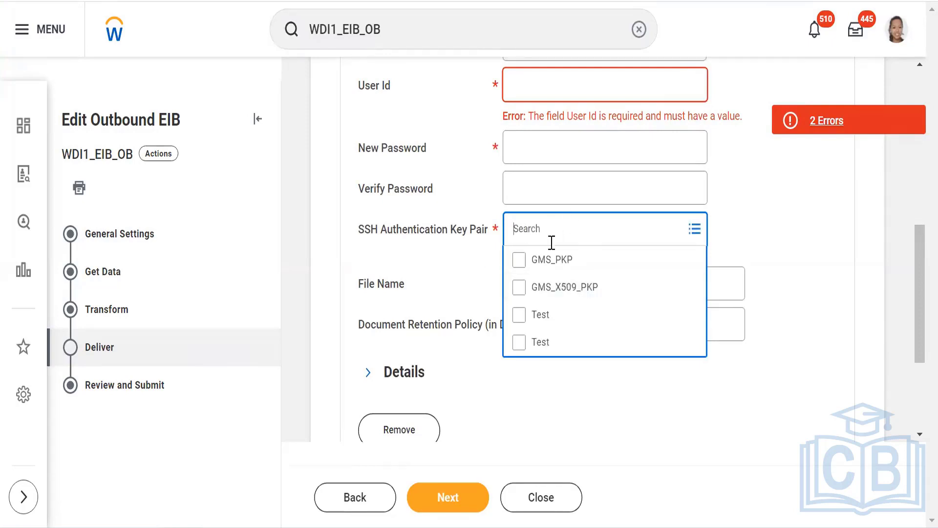
pyautogui.click(743, 229)
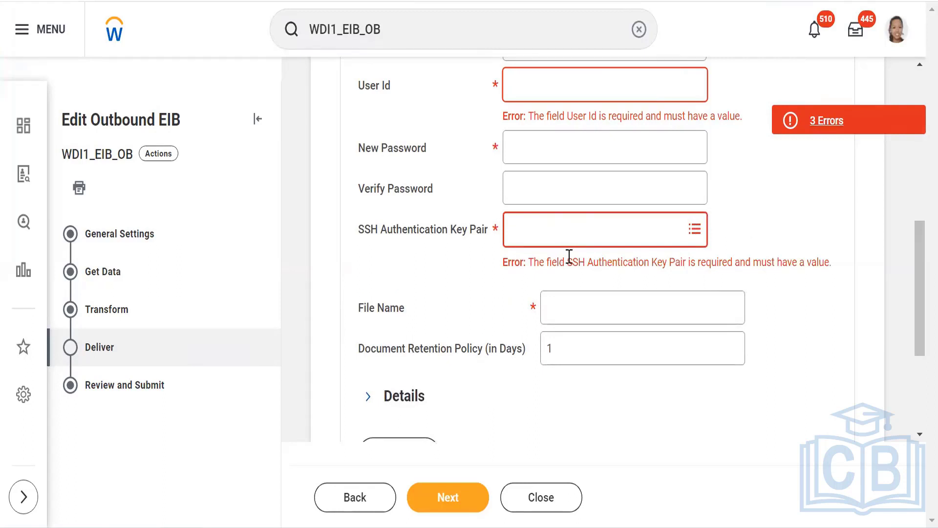
pyautogui.moveTo(560, 259); pyautogui.dragTo(684, 264)
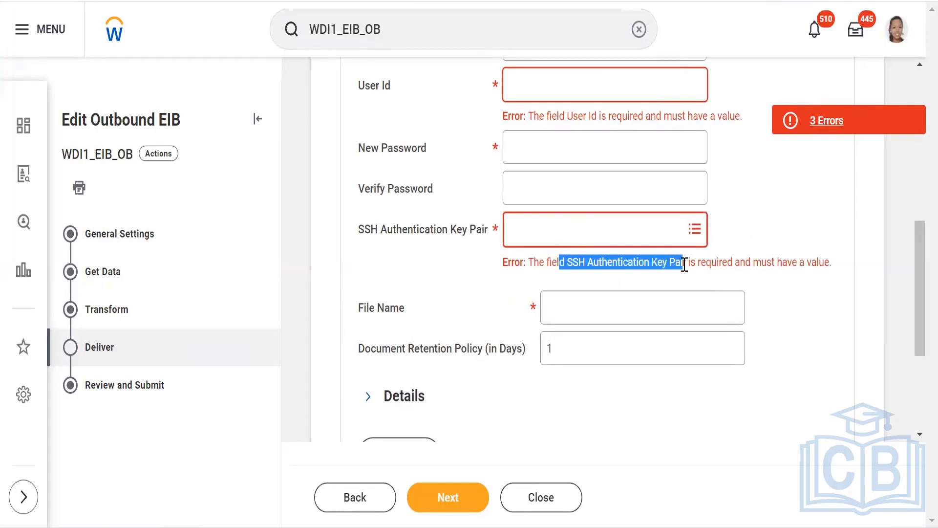
# Compare the SFTP credential fields for SSH Authentication with those of User Name / Password, finishing with User Name / Password as the Authentication Method
pyautogui.moveTo(918, 283); pyautogui.dragTo(922, 249)
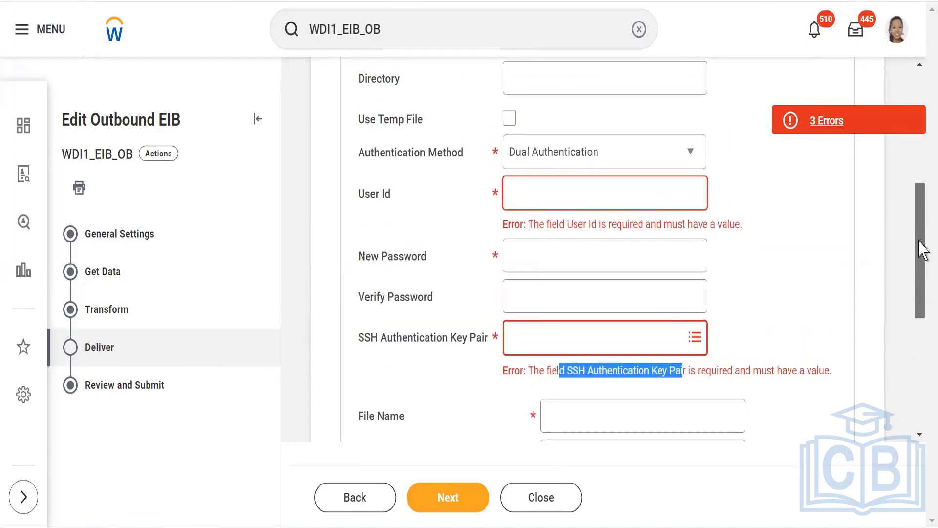
pyautogui.moveTo(923, 249); pyautogui.dragTo(917, 245)
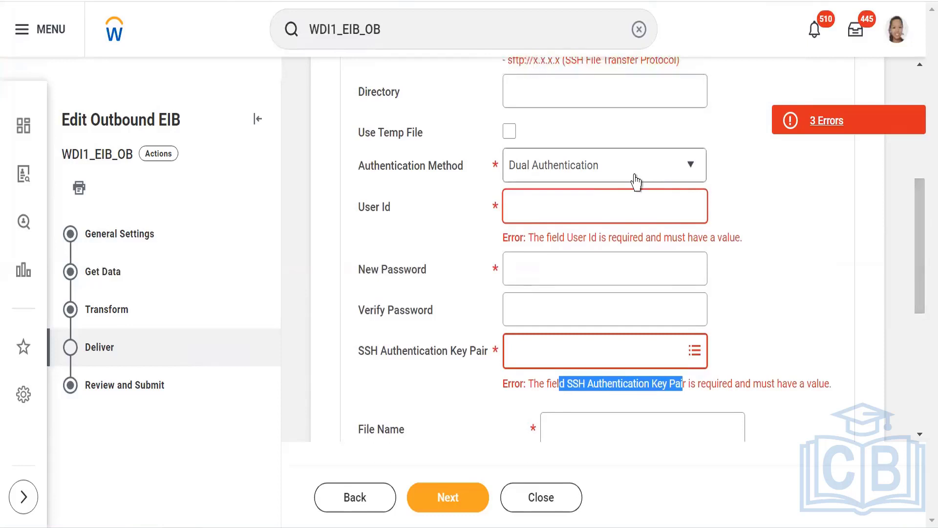
pyautogui.click(636, 182)
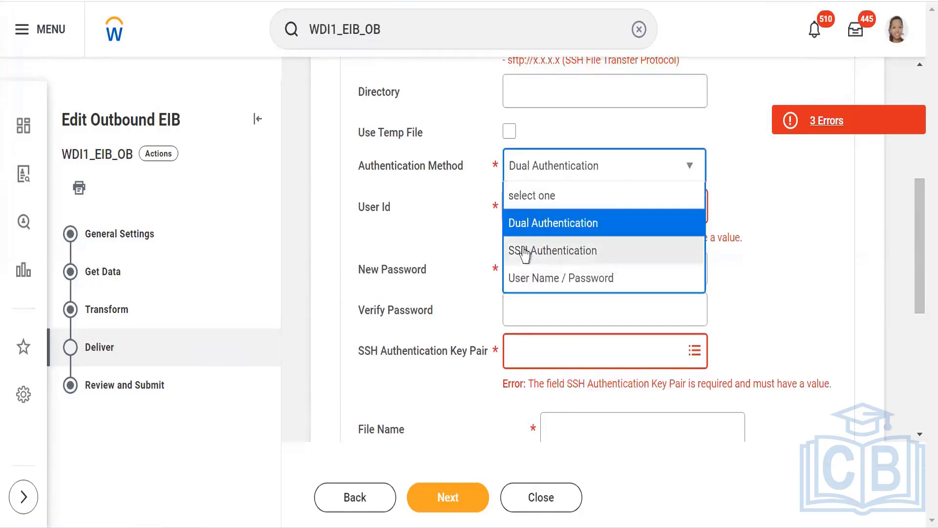
pyautogui.click(524, 254)
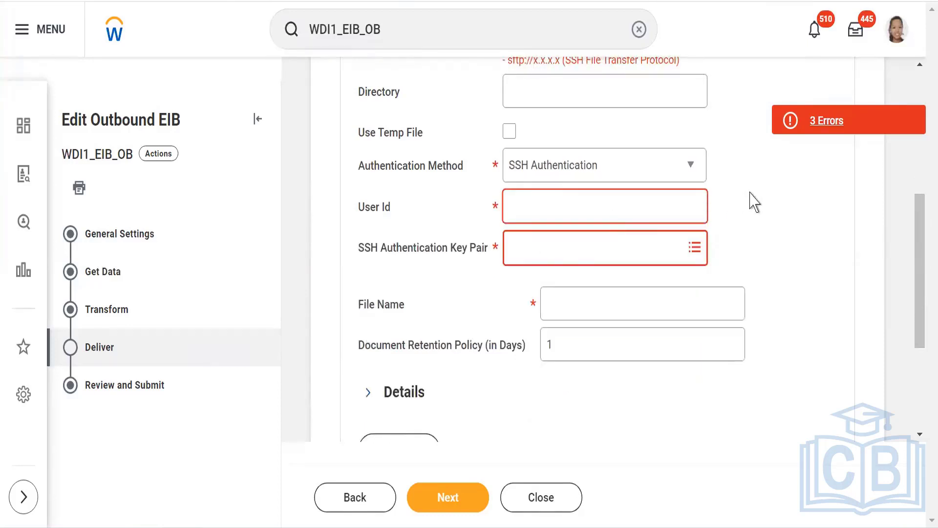
pyautogui.click(529, 202)
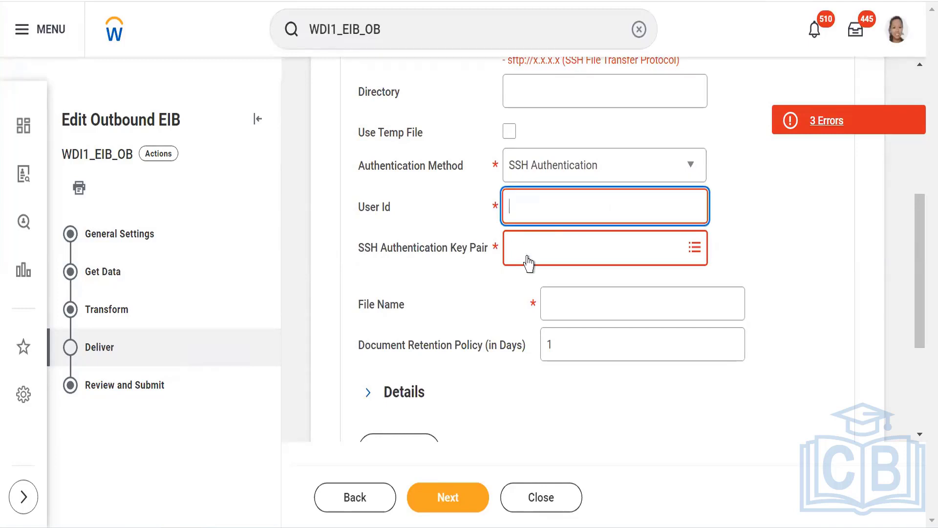
pyautogui.click(593, 165)
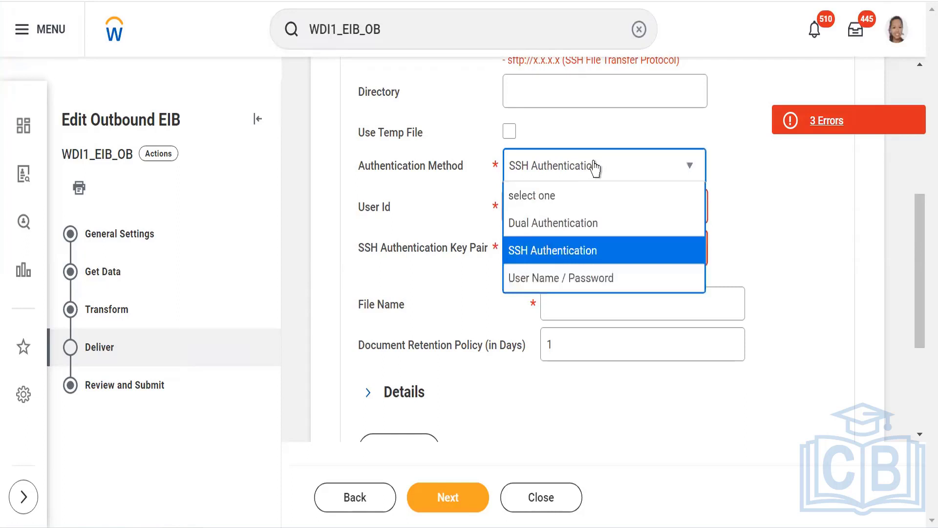
pyautogui.click(541, 278)
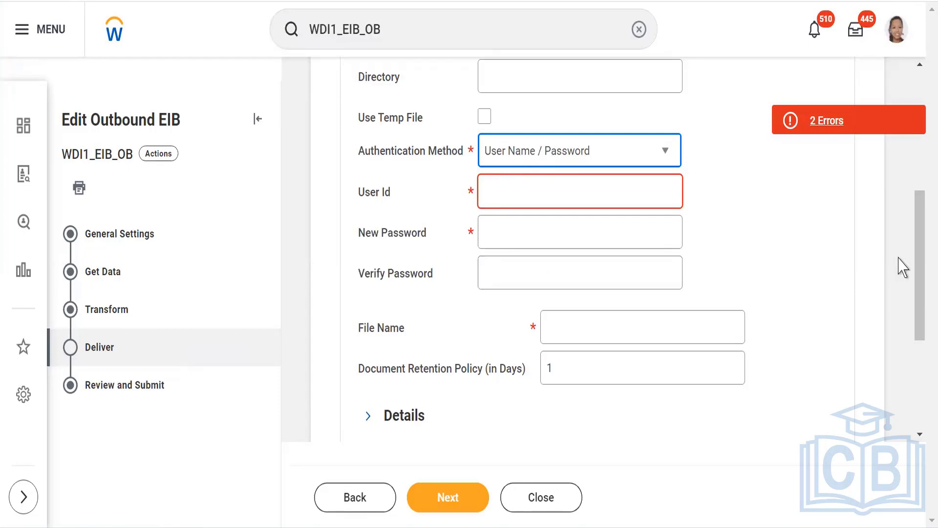
# Change the EIB's Delivery Method to Use Existing Delivery Method and view its delivery fields
pyautogui.moveTo(922, 272); pyautogui.dragTo(914, 187)
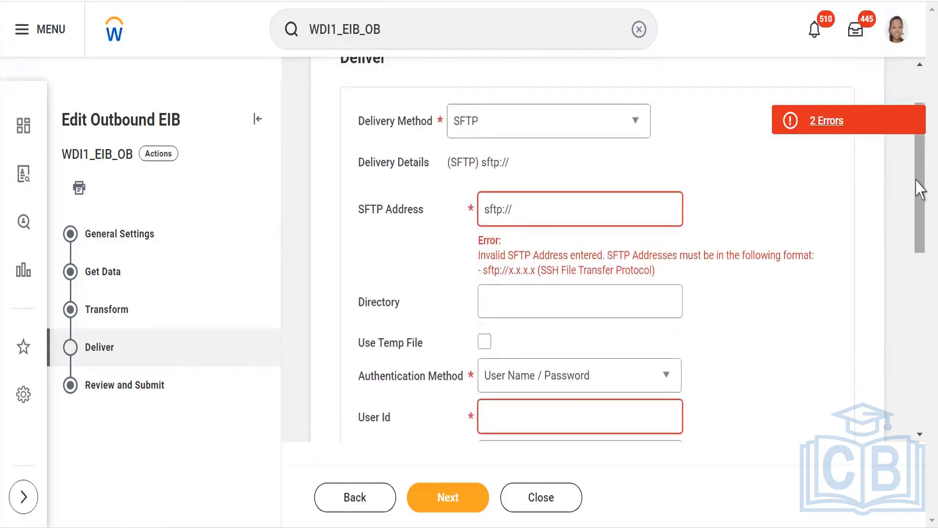
pyautogui.moveTo(923, 177); pyautogui.dragTo(922, 161)
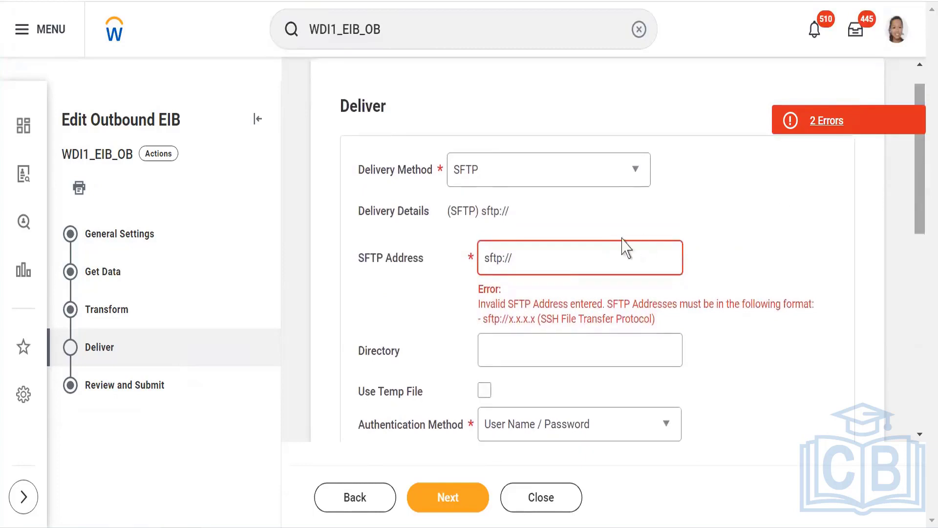
pyautogui.click(599, 177)
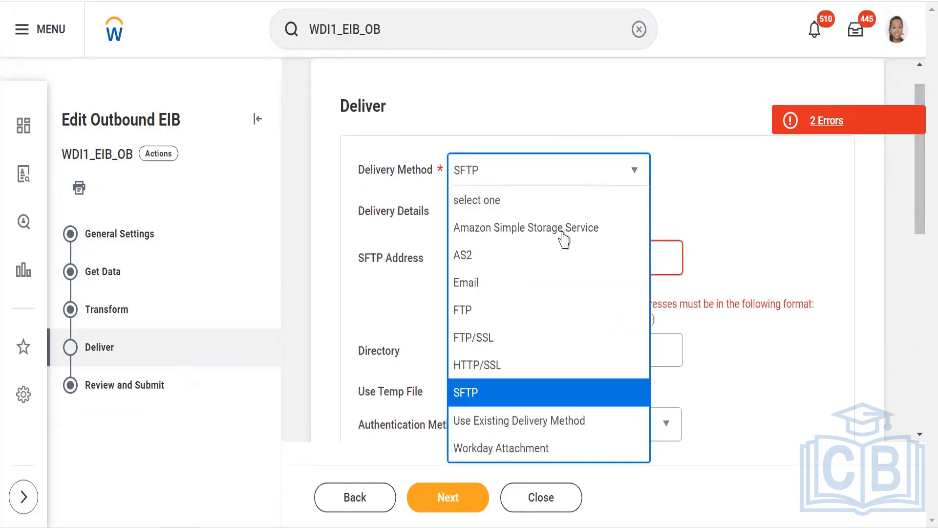
pyautogui.click(536, 424)
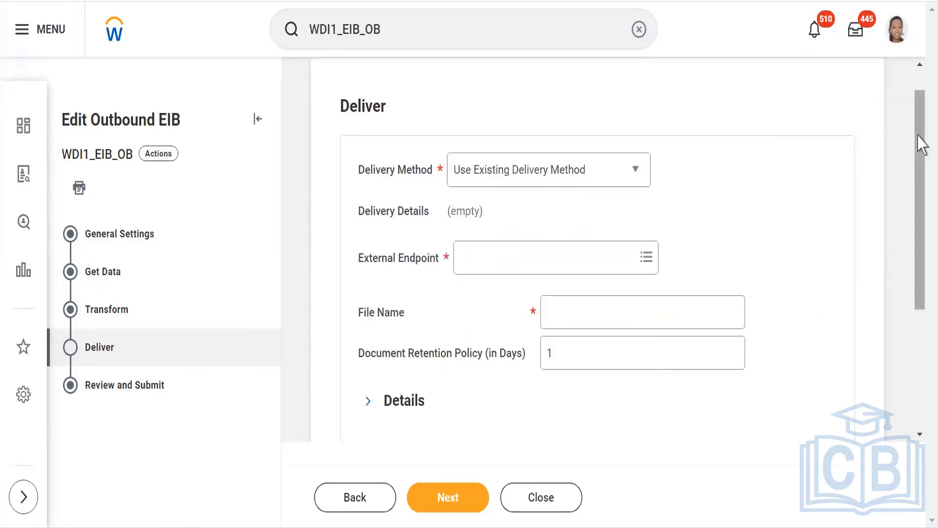
pyautogui.moveTo(922, 144); pyautogui.dragTo(921, 202)
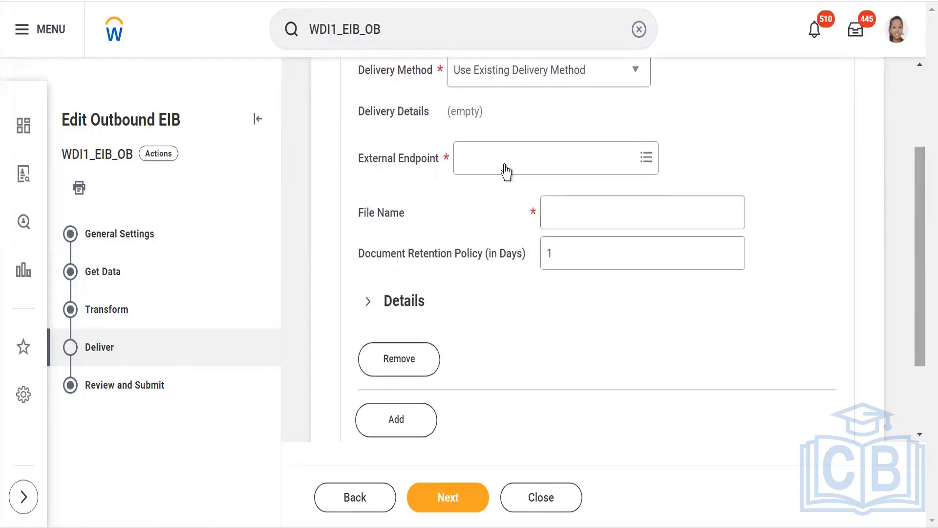
# Try (S3) 100TB (US East (N. Virginia)) from the Amazon Simple Storage Service Protocol as the External Endpoint, and clear it again
pyautogui.click(487, 169)
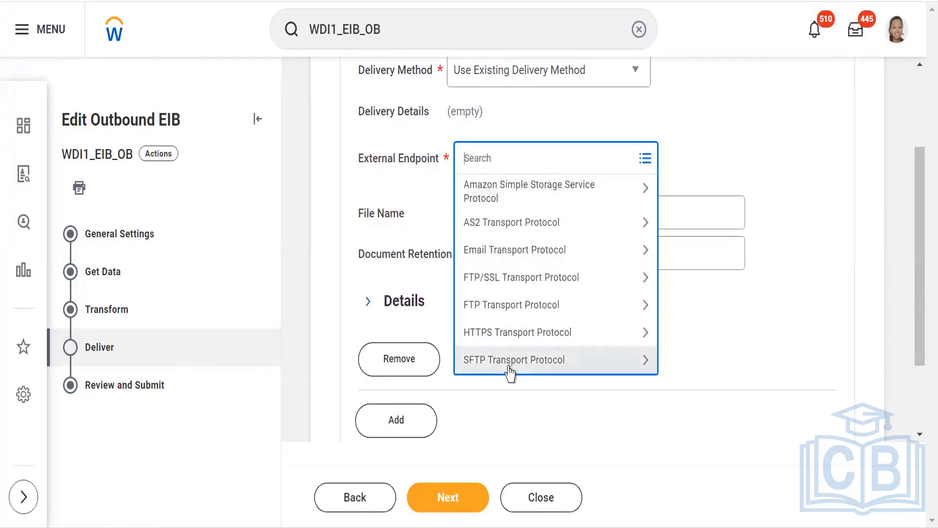
pyautogui.click(534, 185)
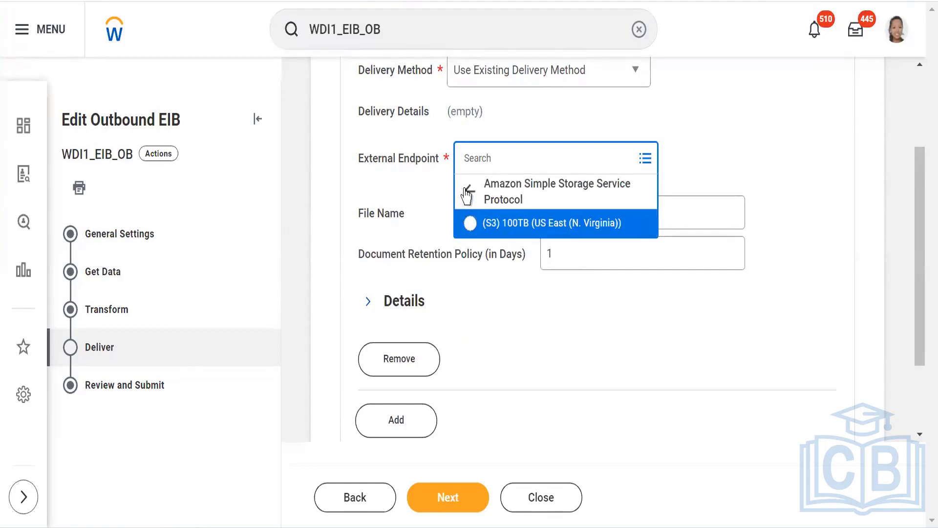
pyautogui.click(469, 225)
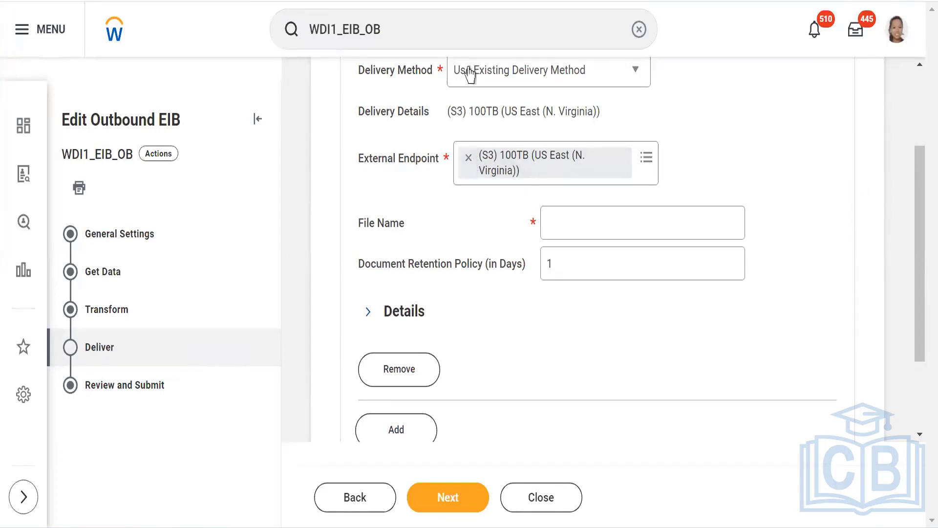
pyautogui.click(468, 157)
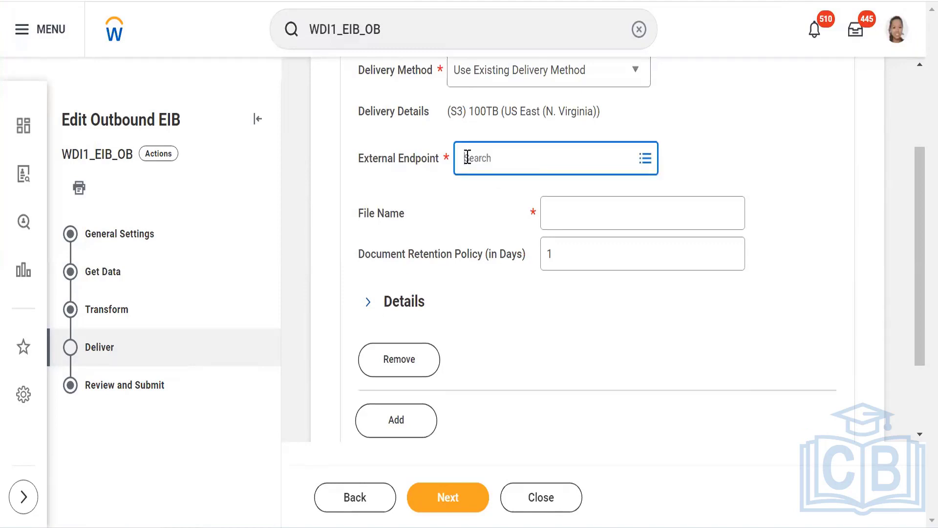
# Set the Delivery Method to Workday Attachment and enter result.csv as the File Name
pyautogui.click(632, 78)
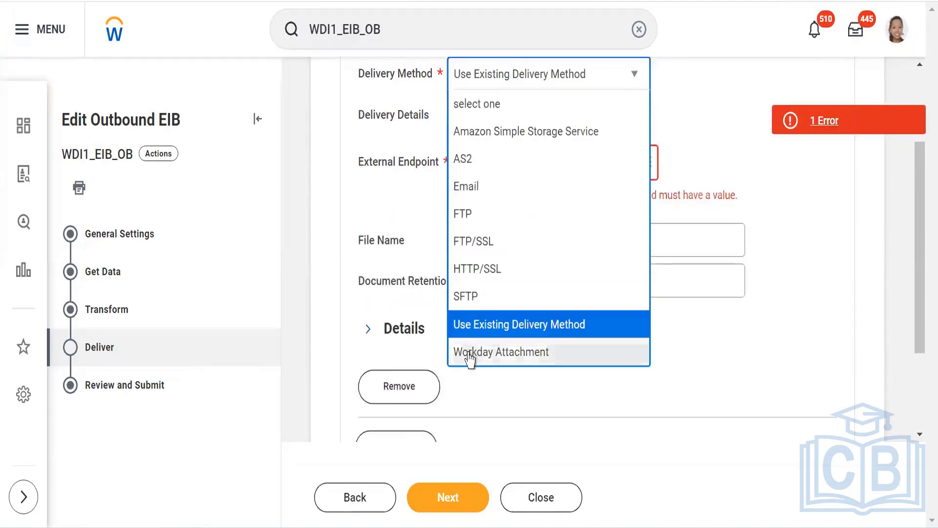
pyautogui.click(468, 353)
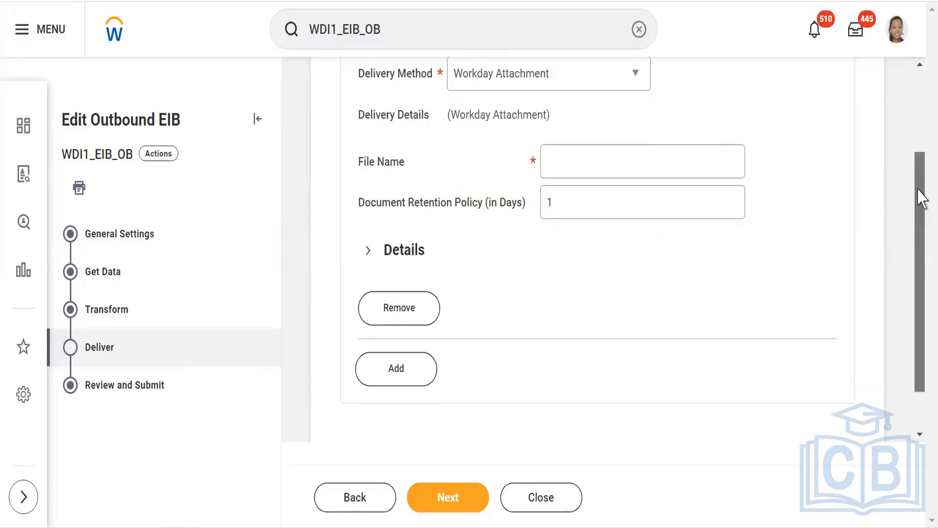
pyautogui.scroll(1, 921, 193)
pyautogui.click(575, 203)
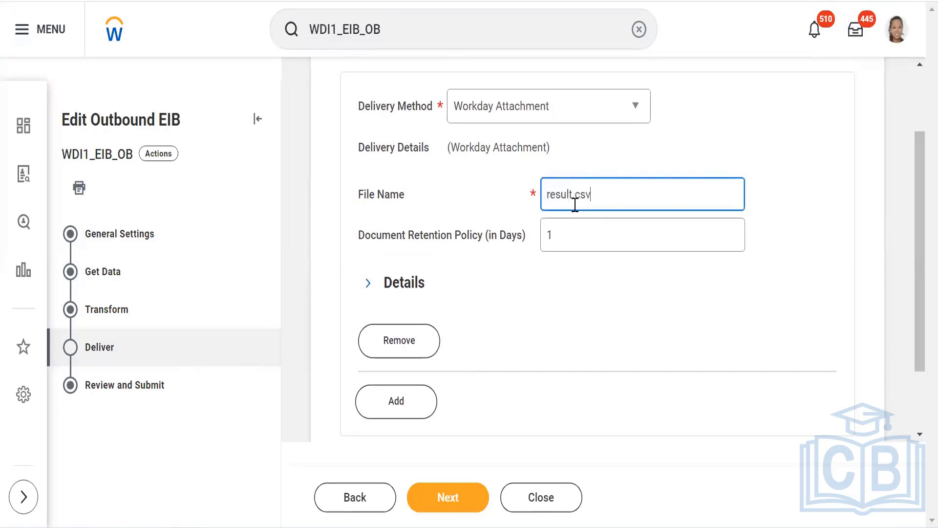
pyautogui.click(593, 318)
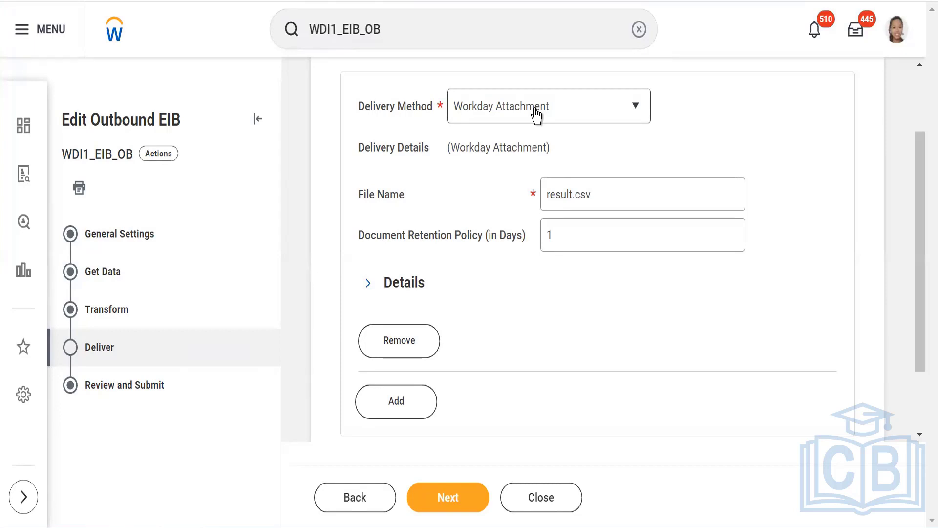
# Review the EIB's configuration summary down to the Deliver section and submit the outbound EIB
pyautogui.click(439, 505)
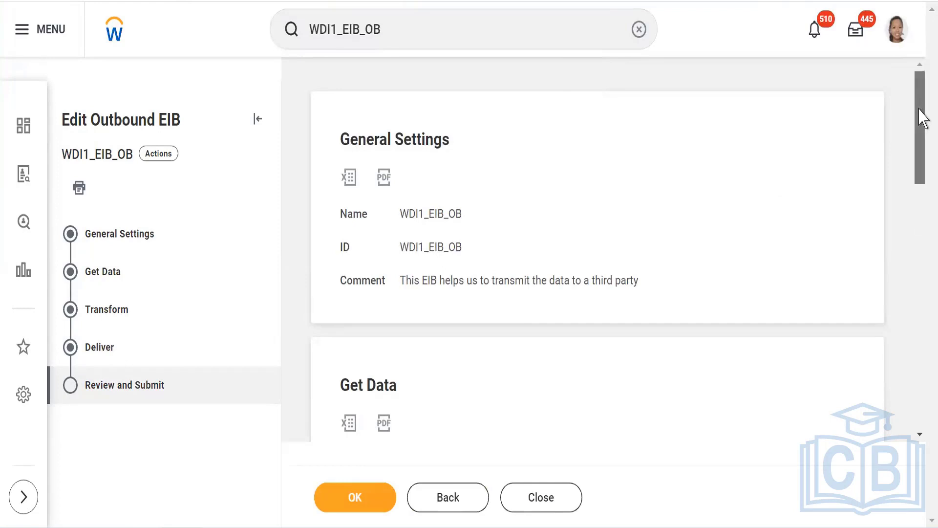
pyautogui.moveTo(919, 116); pyautogui.dragTo(897, 406)
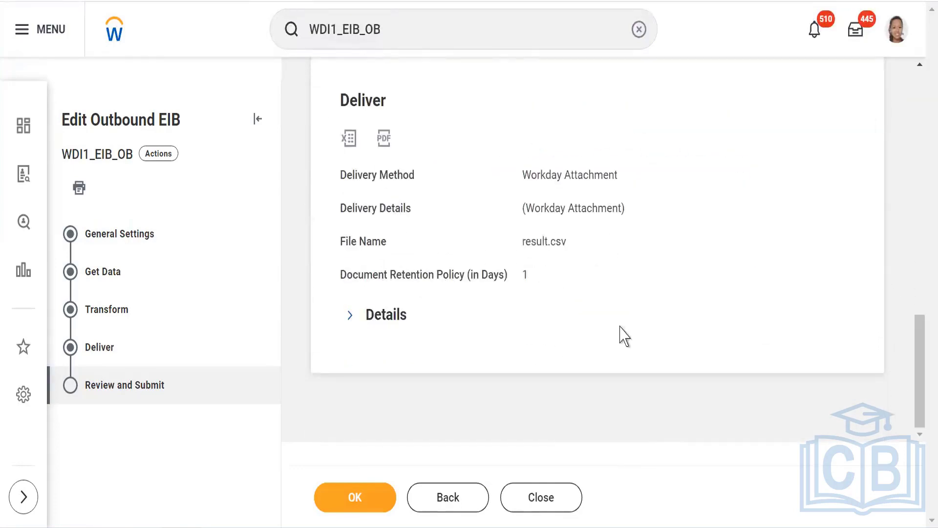
pyautogui.click(334, 502)
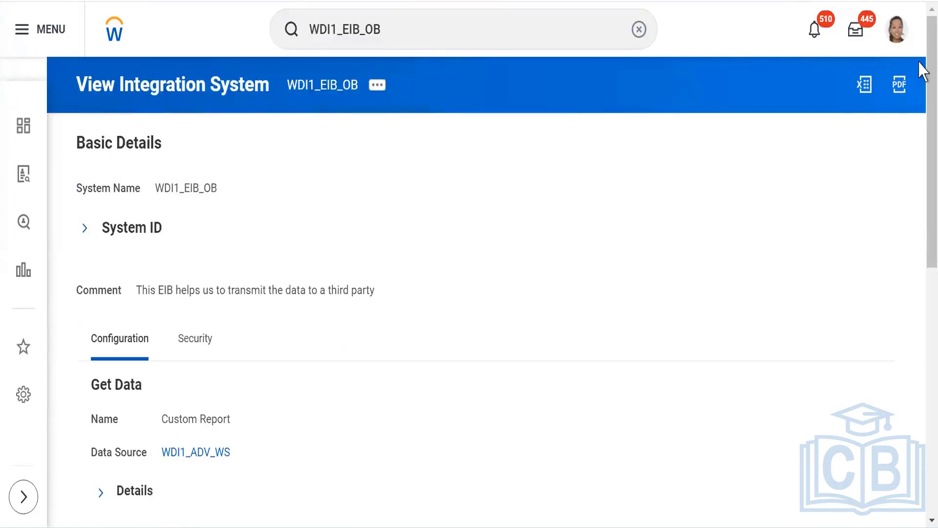
# Clear the search text and launch the WDI1_EIB_OB integration with the Run Now frequency, keeping the system default integration criteria
pyautogui.click(639, 29)
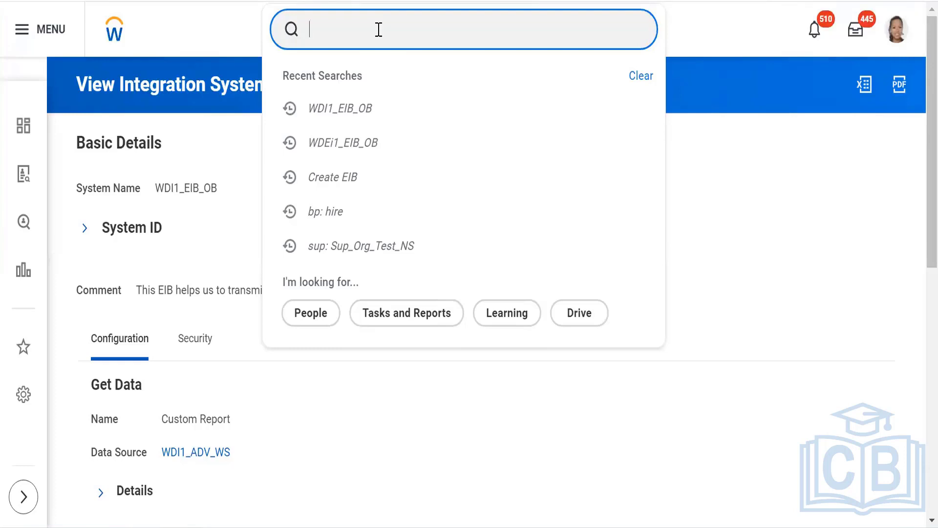
pyautogui.click(239, 214)
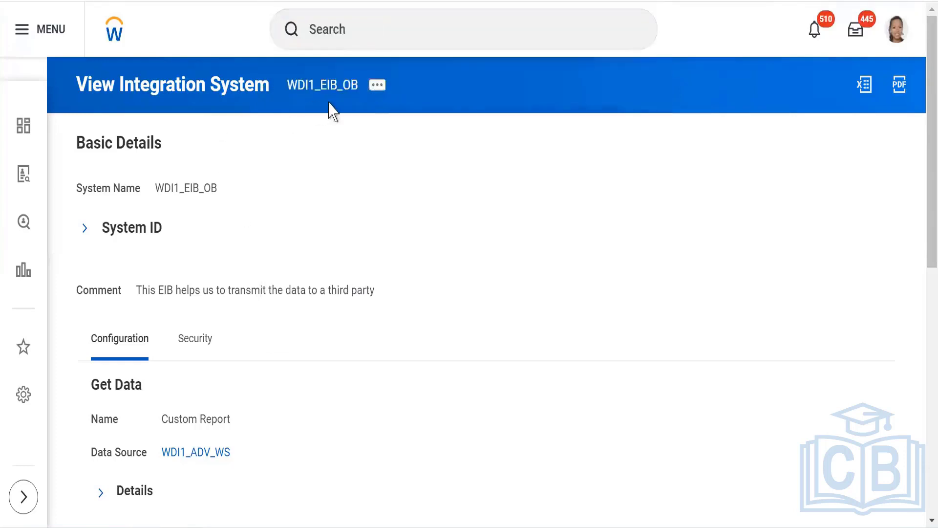
pyautogui.click(377, 86)
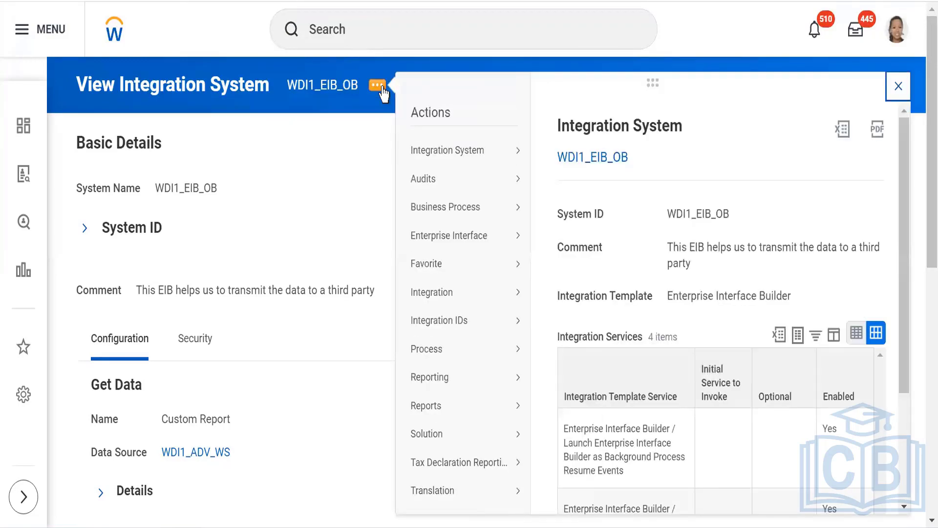
pyautogui.moveTo(430, 298)
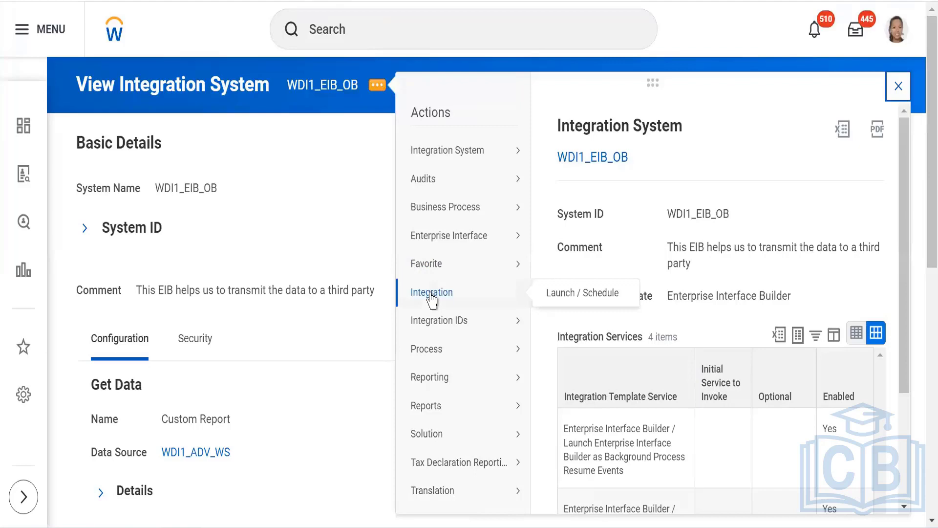
pyautogui.click(571, 293)
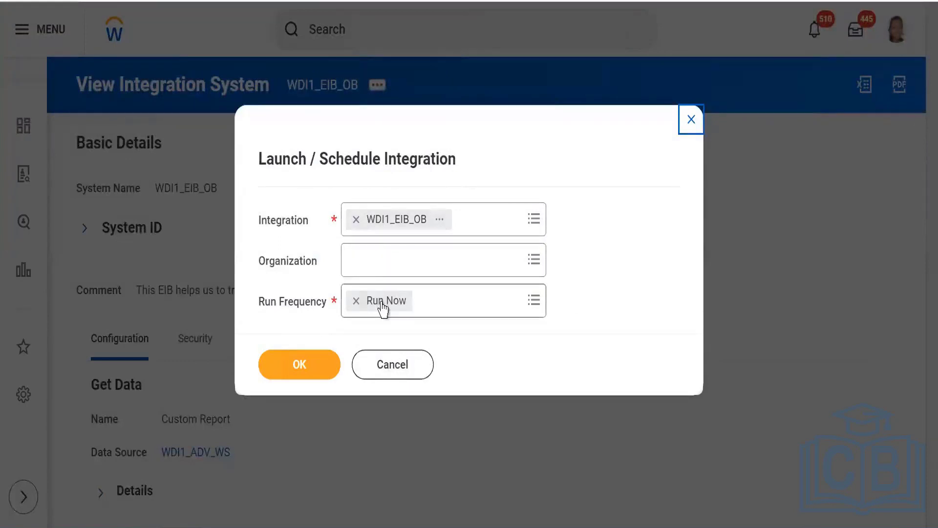
pyautogui.click(293, 367)
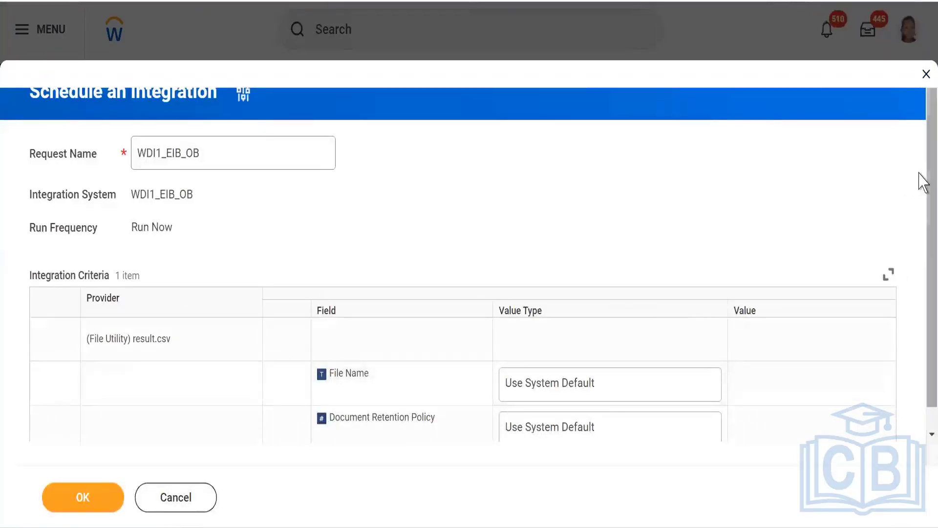
pyautogui.moveTo(922, 204); pyautogui.dragTo(920, 308)
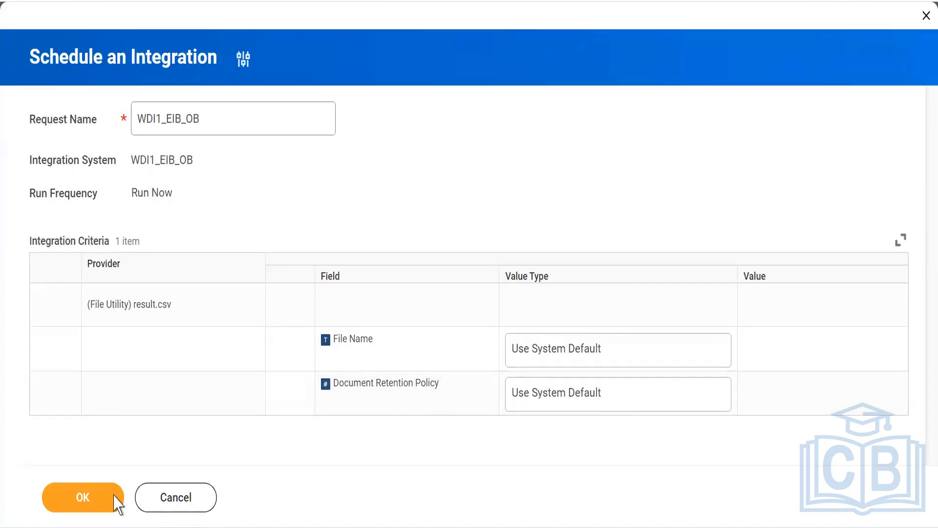
pyautogui.click(66, 499)
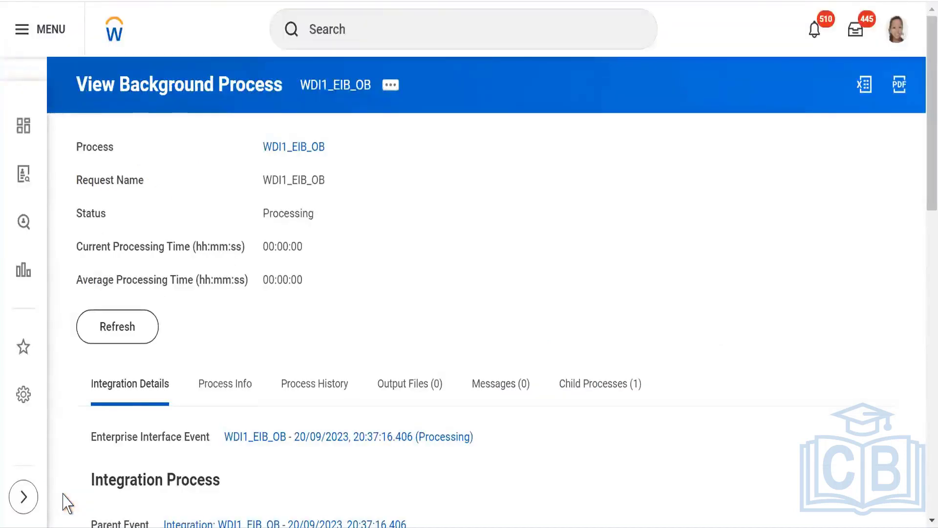
# Refresh the WDI1_EIB_OB background process until it completes and open result.csv from its output files
pyautogui.click(109, 334)
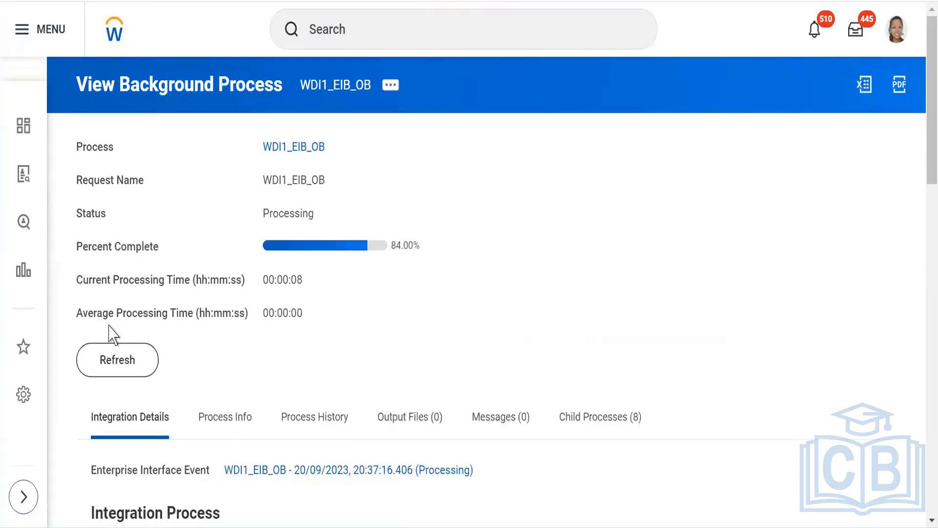
pyautogui.click(115, 371)
pyautogui.click(111, 367)
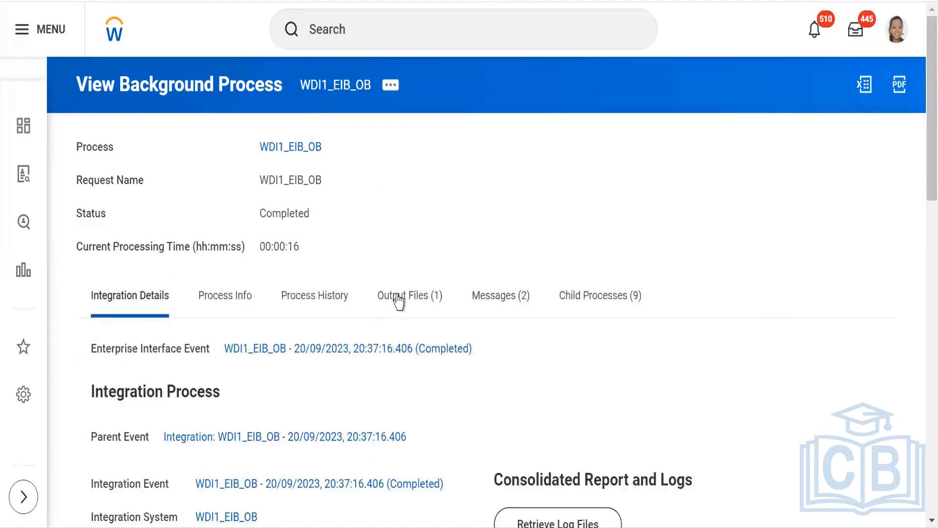
pyautogui.click(398, 298)
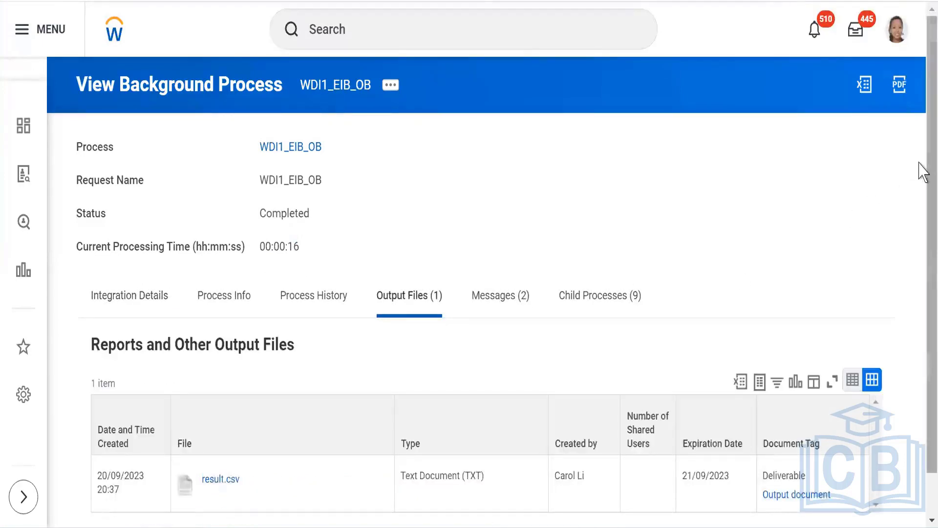
pyautogui.scroll(-1, 923, 316)
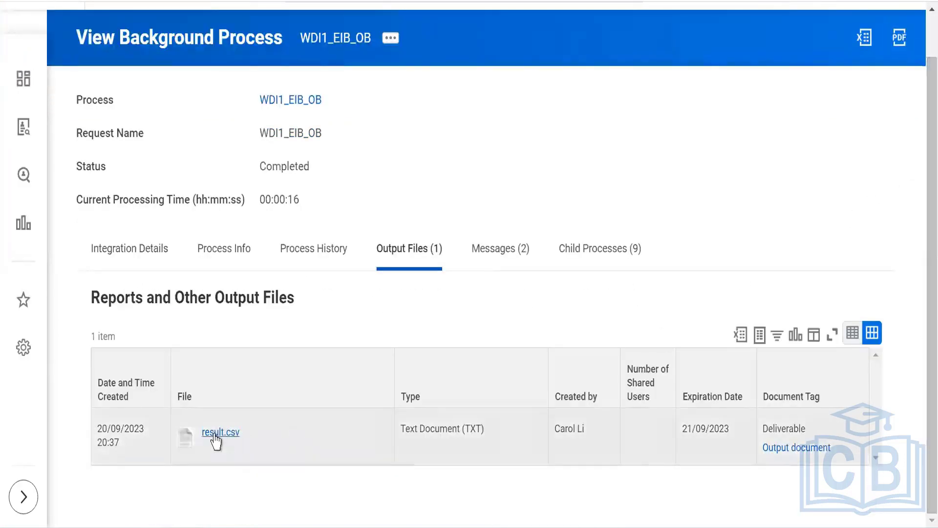
pyautogui.click(215, 440)
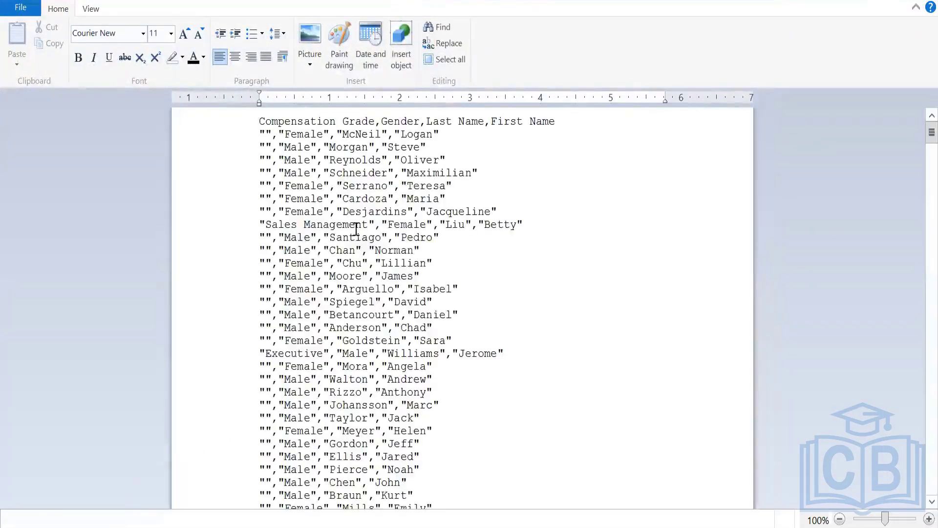
# Switch to File Explorer and open the downloaded result (11) CSV file from the Downloads folder in Excel
pyautogui.press('super+e')
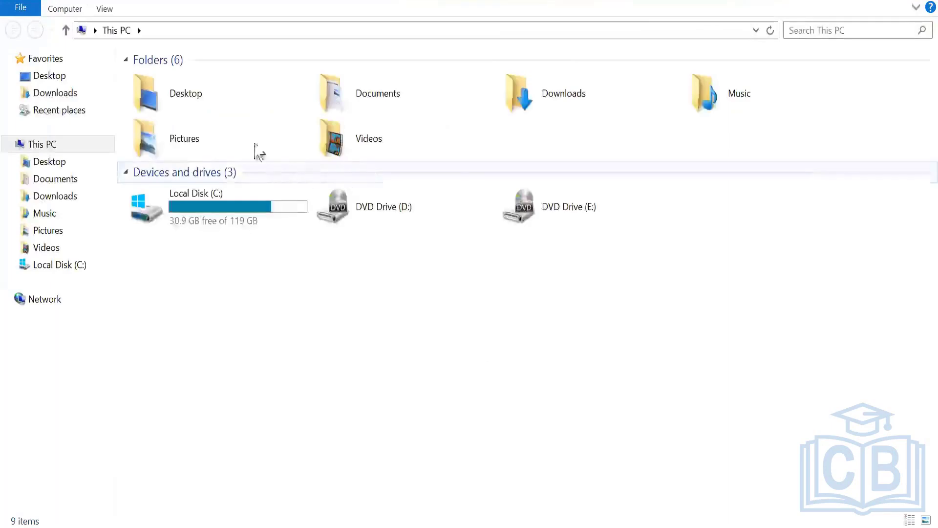
pyautogui.doubleClick(542, 92)
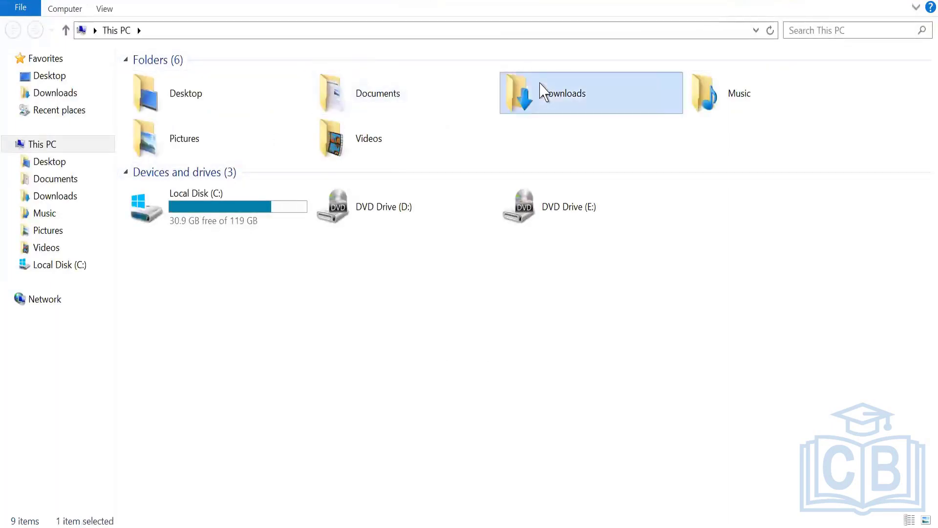
pyautogui.click(162, 109)
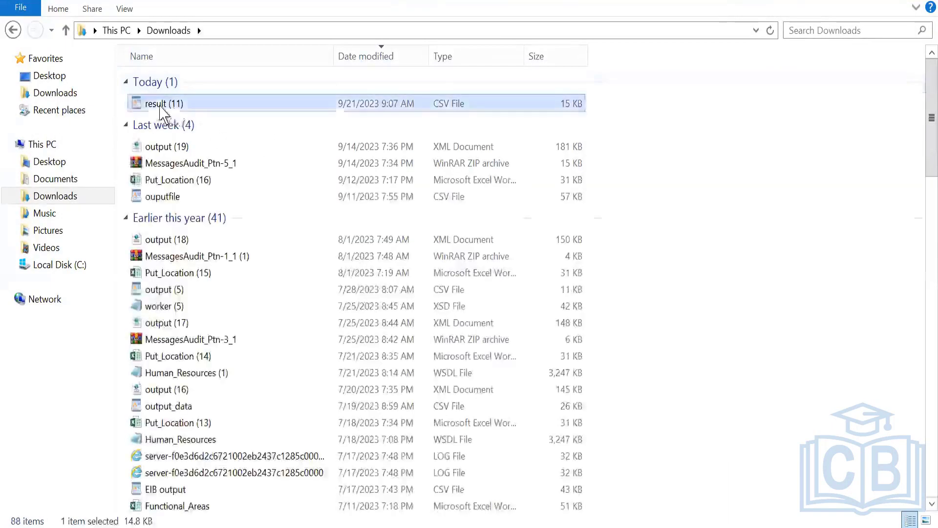
pyautogui.rightClick(161, 108)
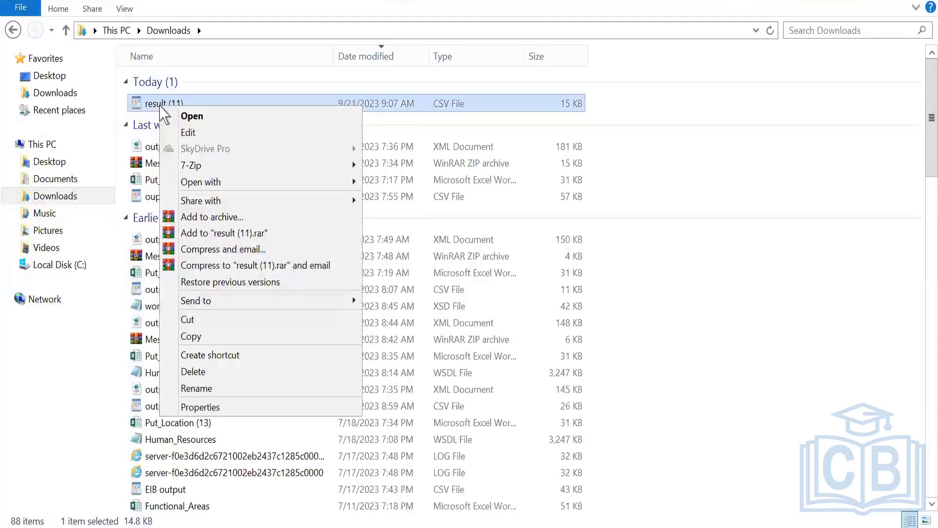
pyautogui.moveTo(340, 185)
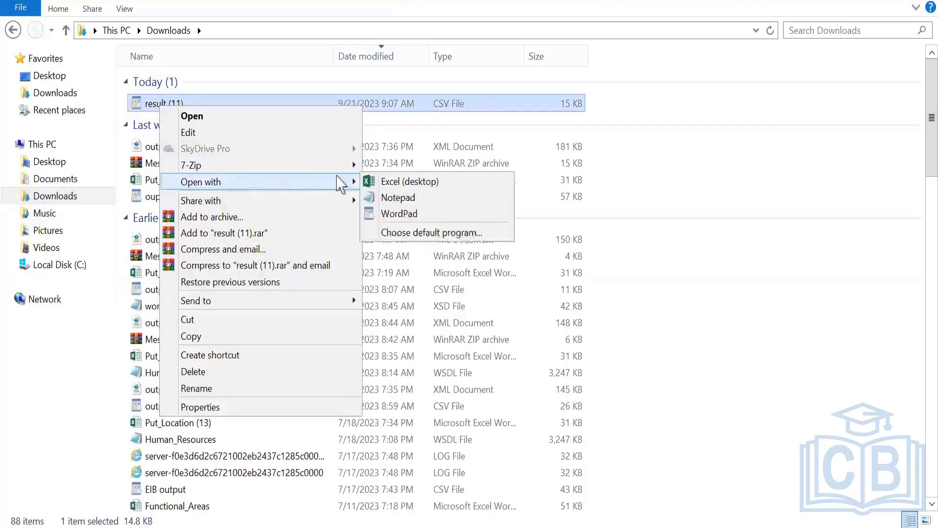
pyautogui.click(391, 181)
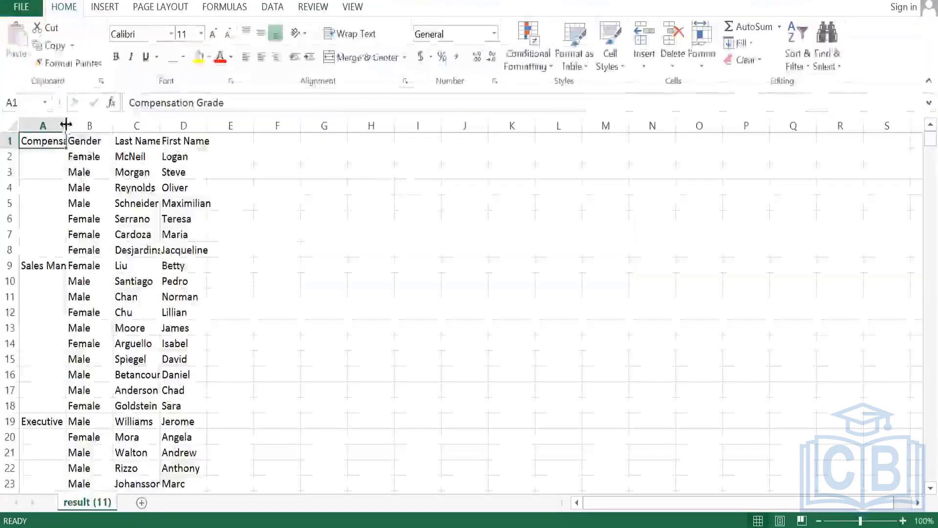
# Auto-fit the widths of columns A to D, from Compensation Grade to First Name, to their contents
pyautogui.doubleClick(66, 124)
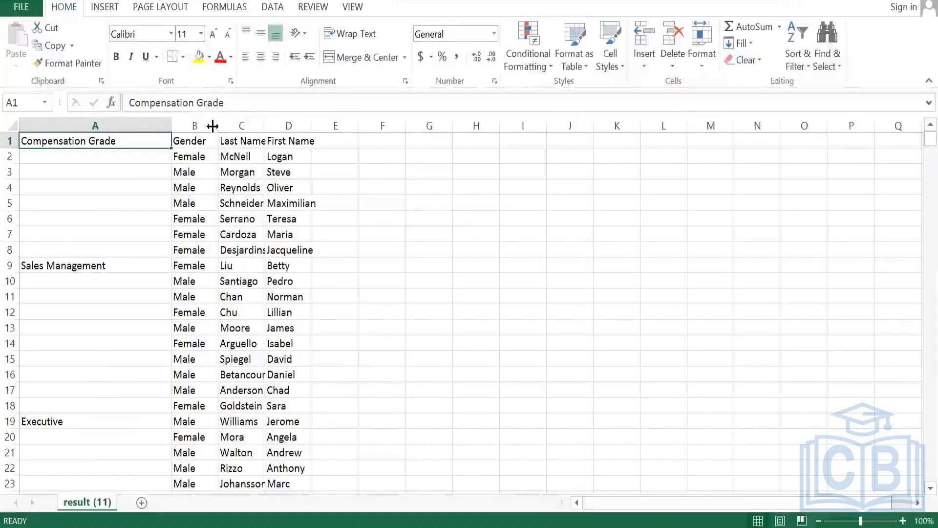
pyautogui.doubleClick(212, 126)
pyautogui.doubleClick(282, 126)
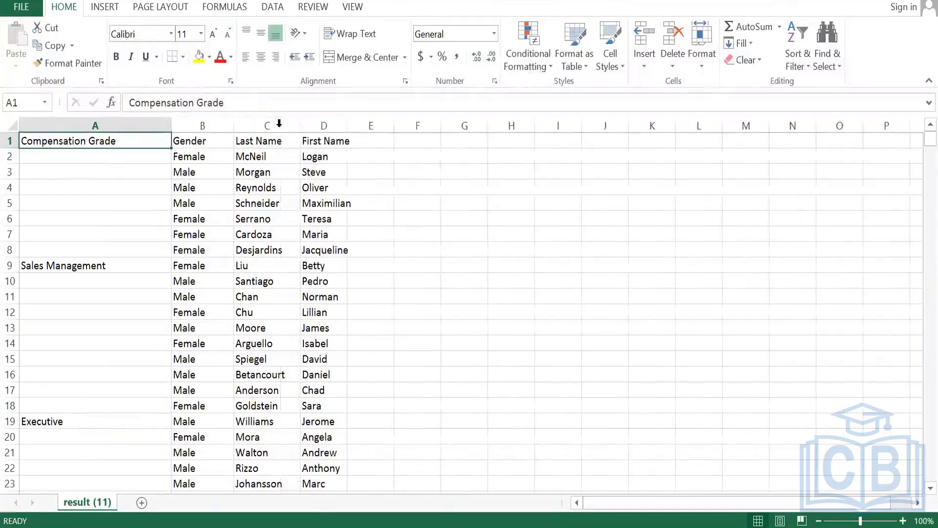
pyautogui.doubleClick(346, 126)
pyautogui.click(432, 201)
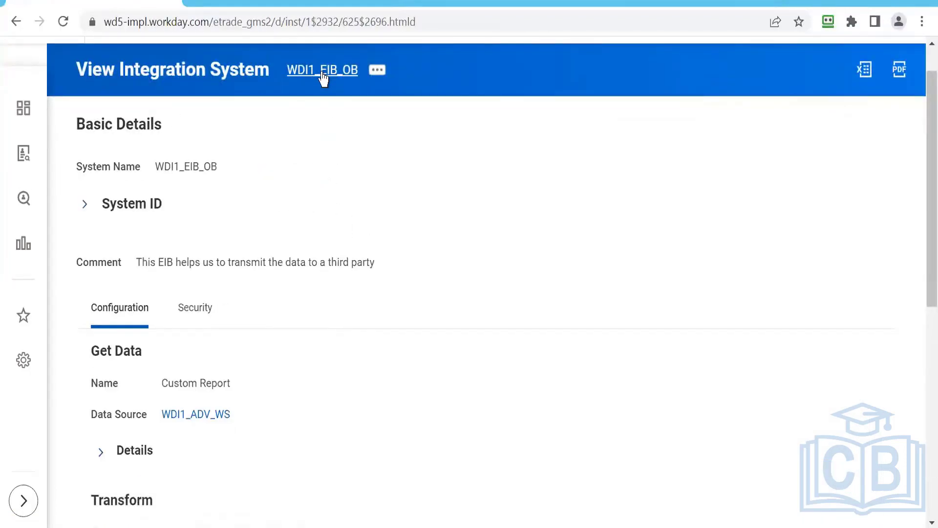
# Return to Workday, open the WDI1_EIB_OB enterprise interface for editing and go to its Workday Attachment delivery settings
pyautogui.click(381, 70)
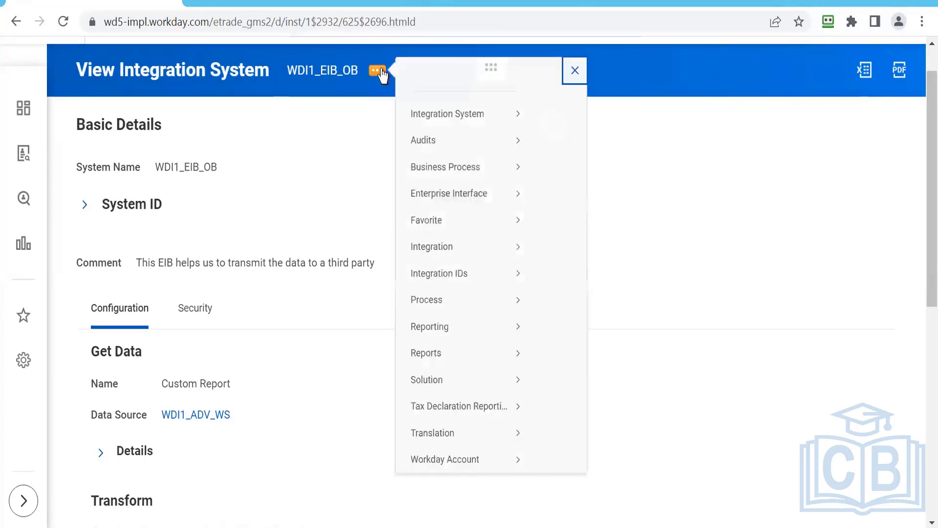
pyautogui.moveTo(477, 213)
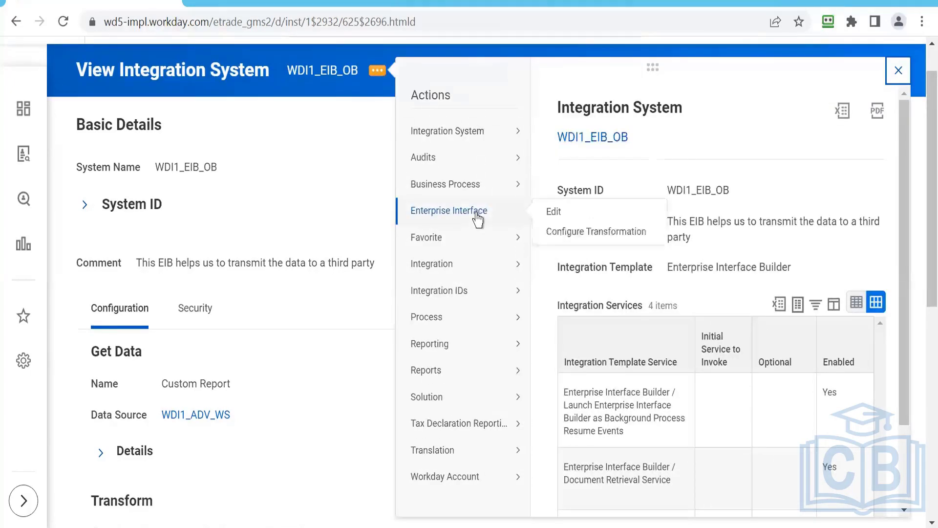
pyautogui.click(555, 213)
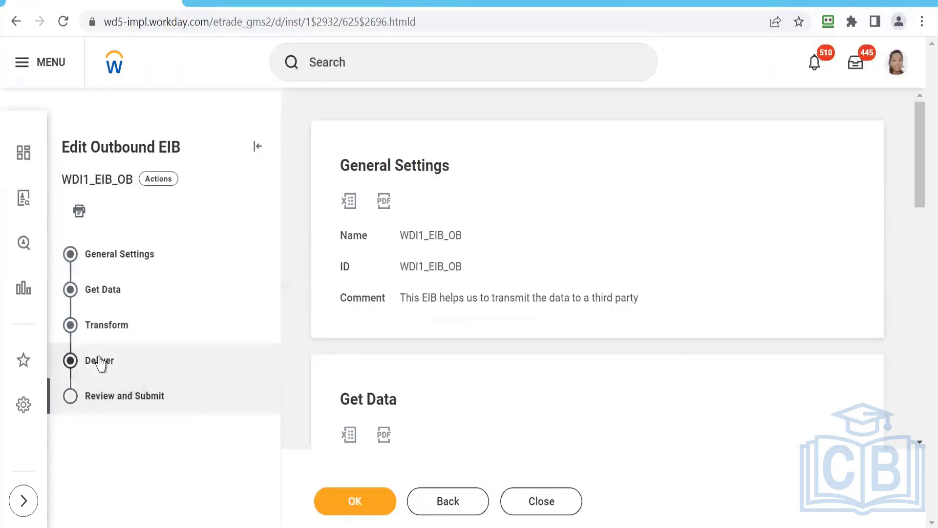
pyautogui.click(100, 364)
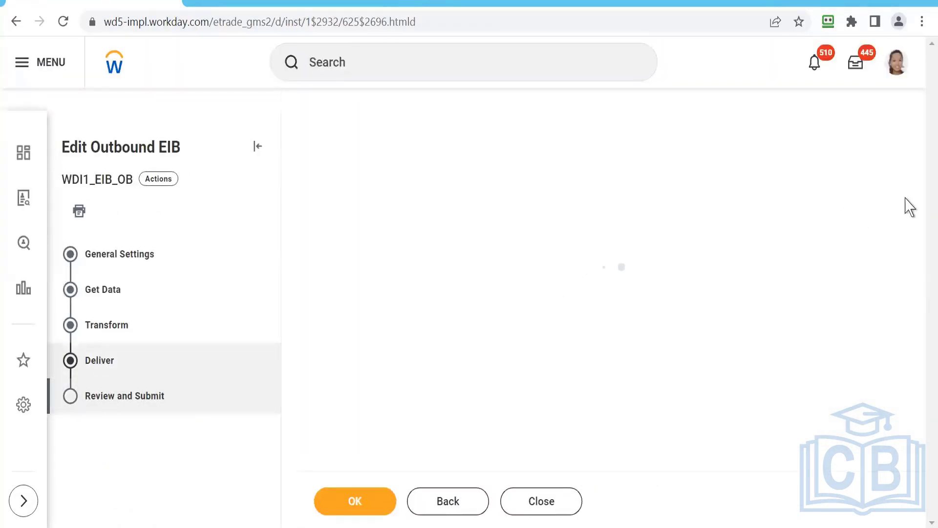
pyautogui.moveTo(923, 186); pyautogui.dragTo(922, 230)
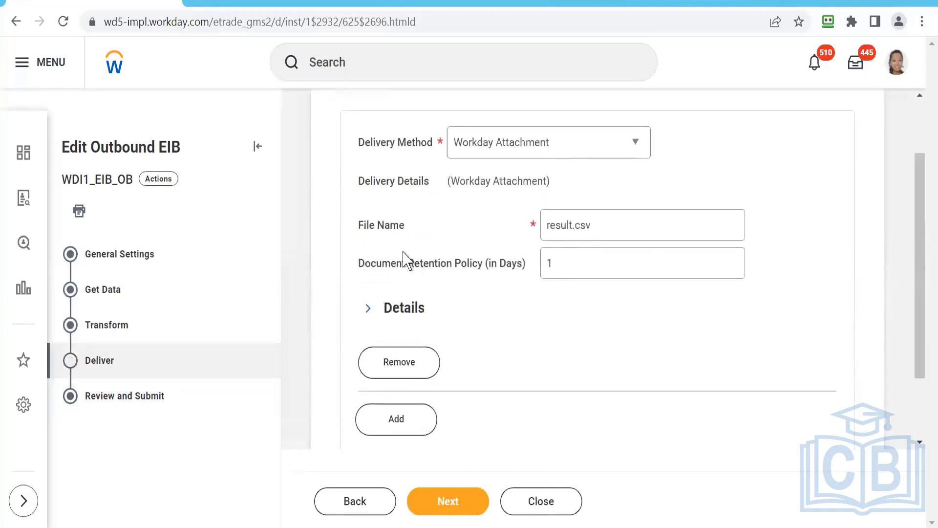
# Try Document Retention Policy values of 181 and then 180 days for the result.csv delivery
pyautogui.click(571, 259)
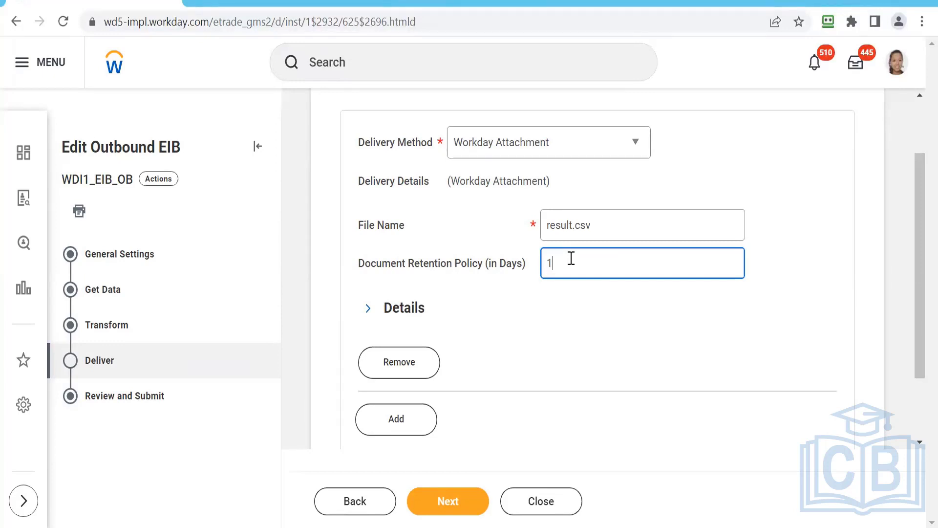
pyautogui.write('81')
pyautogui.click(588, 322)
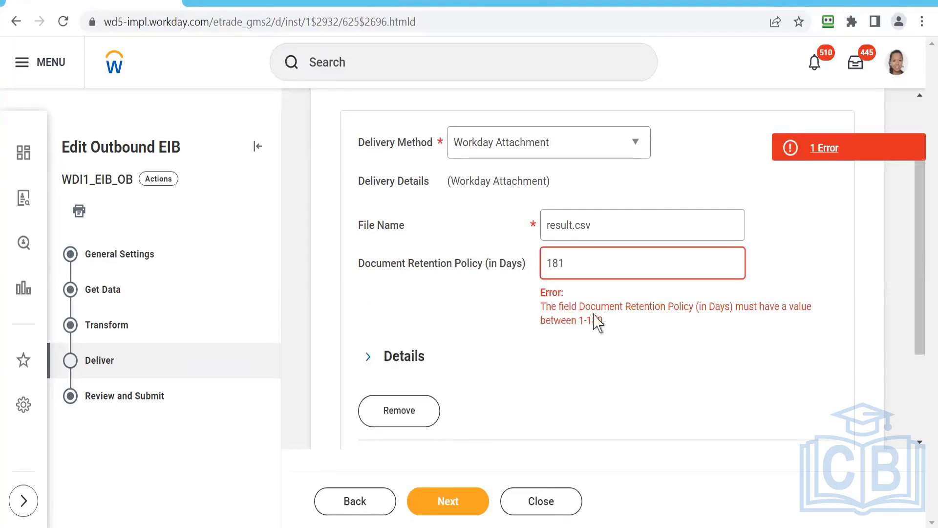
pyautogui.moveTo(566, 306); pyautogui.dragTo(606, 326)
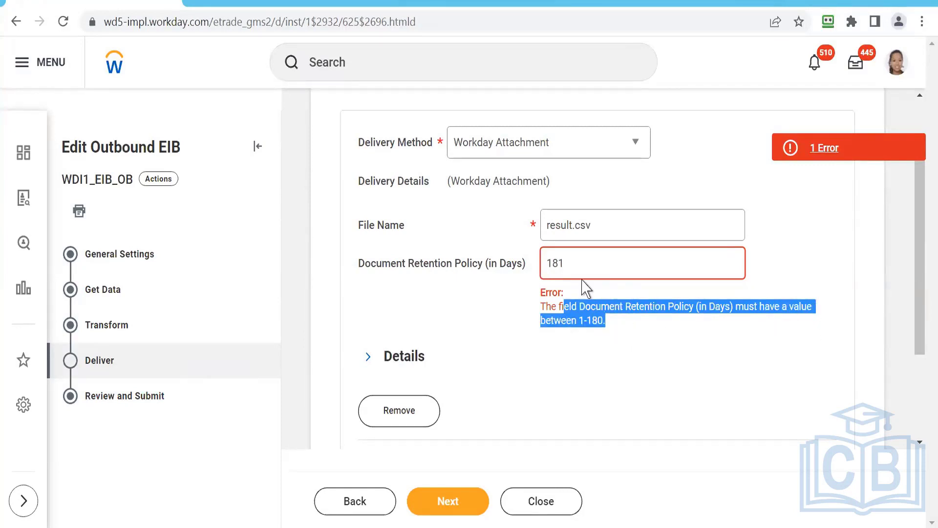
pyautogui.click(568, 264)
pyautogui.press('BackSpace')
pyautogui.write('0')
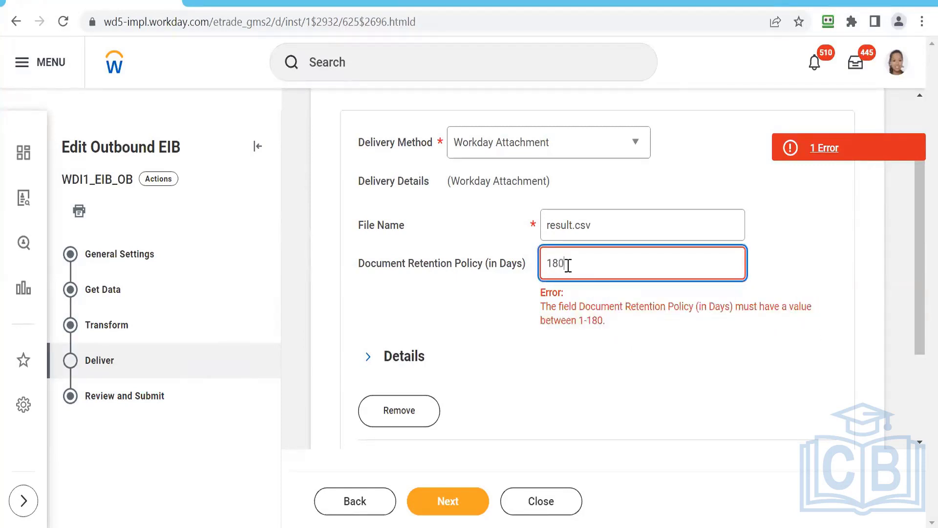
# Set the Document Retention Policy back to 1 day and submit the edited outbound EIB
pyautogui.press('BackSpace')
pyautogui.press('BackSpace')
pyautogui.click(587, 407)
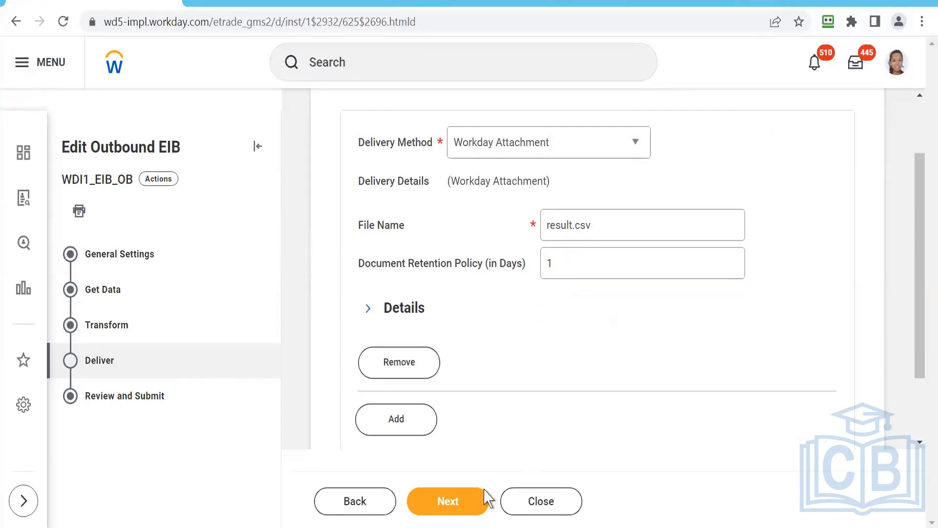
pyautogui.click(445, 501)
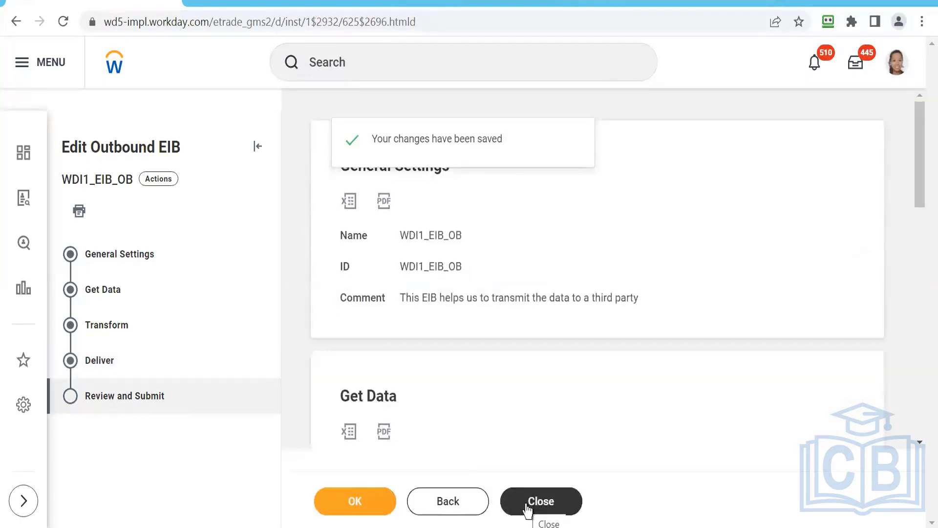
pyautogui.click(356, 502)
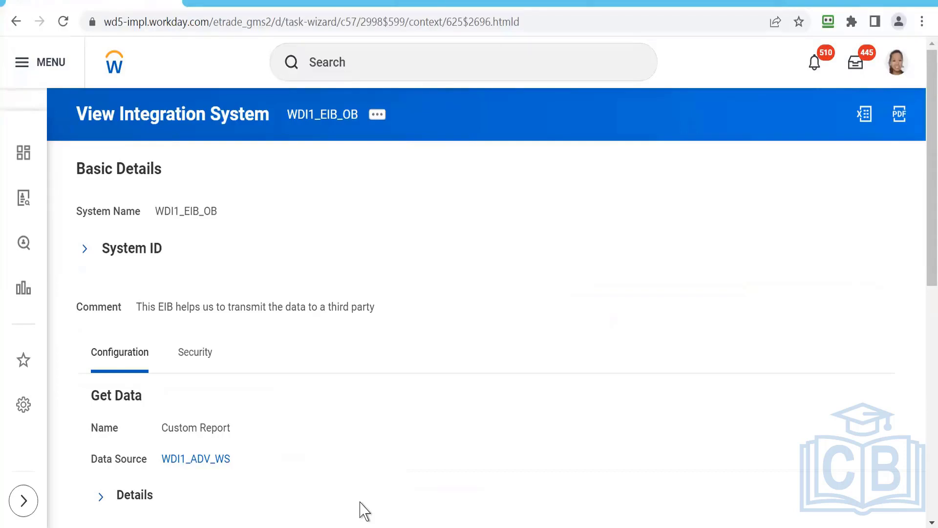
# Open the launch and schedule settings for WDI1_EIB_OB and set the Run Frequency to Minute Recurrence
pyautogui.click(378, 115)
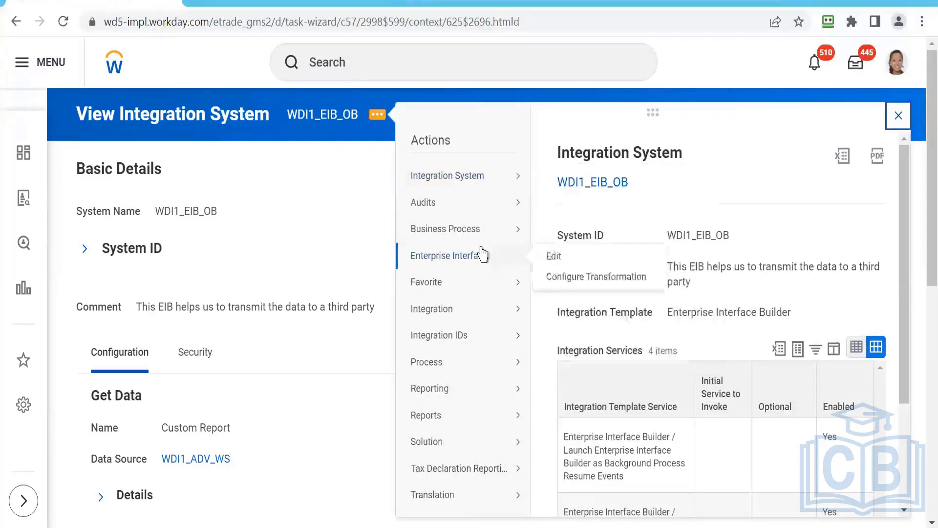
pyautogui.moveTo(482, 287)
pyautogui.moveTo(484, 317)
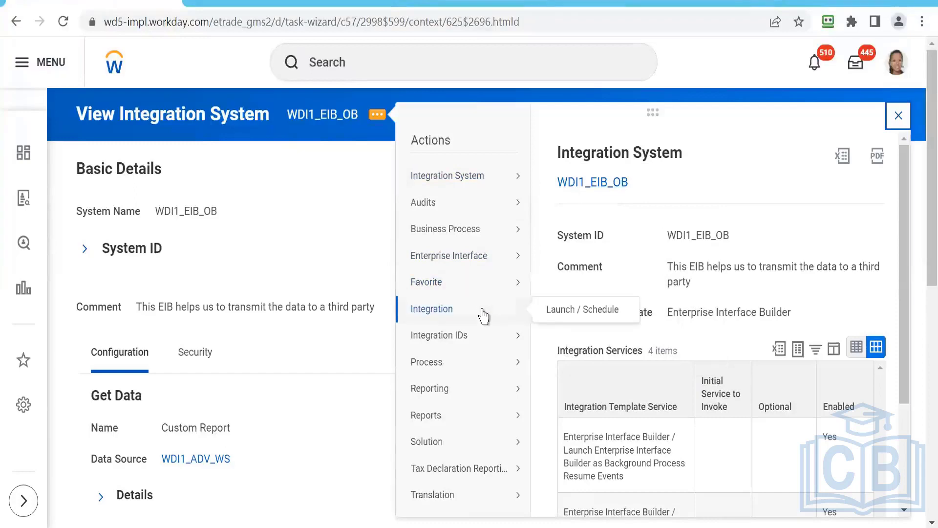
pyautogui.click(566, 314)
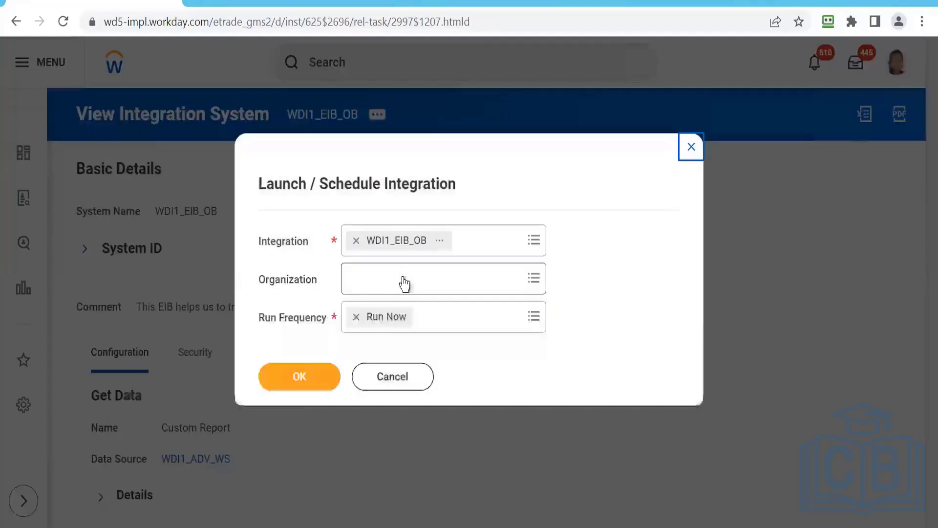
pyautogui.click(466, 313)
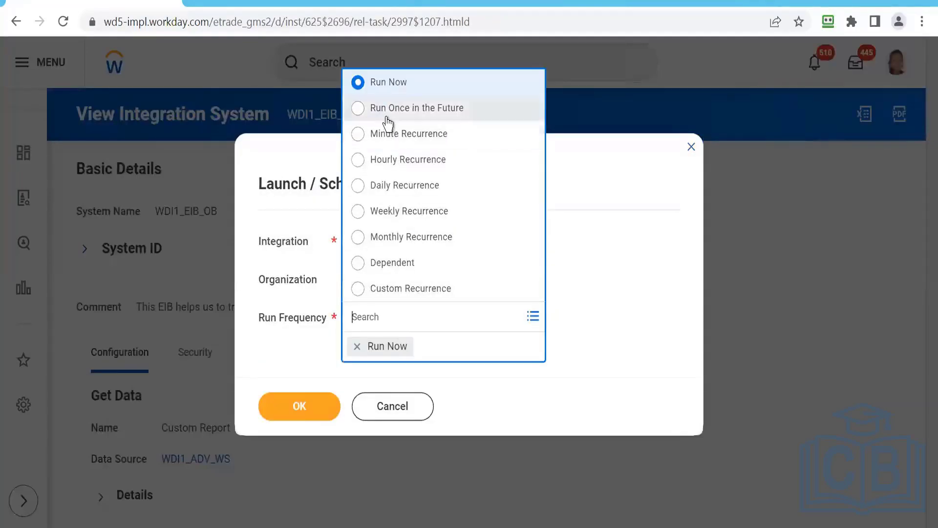
pyautogui.click(358, 139)
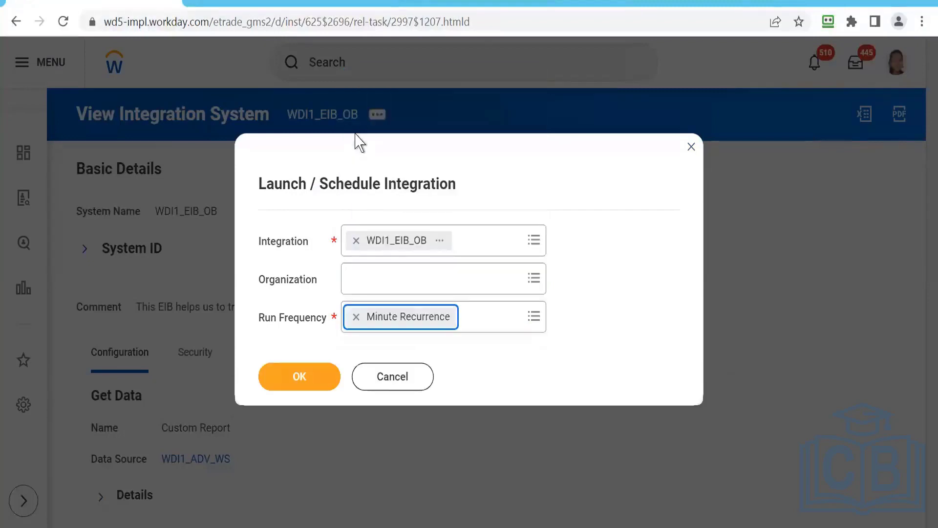